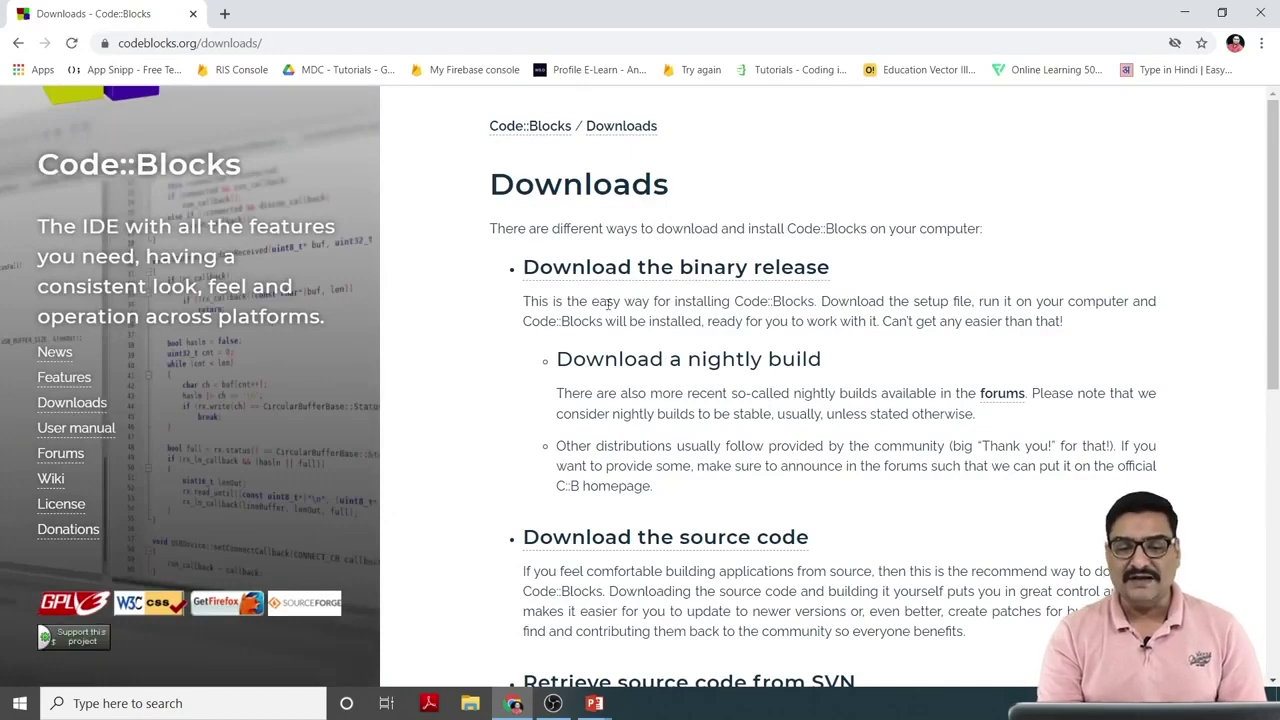
# Open the binary release download page of Code::Blocks from the list of download options.
pyautogui.scroll(-6, 613, 302)
pyautogui.scroll(4, 613, 302)
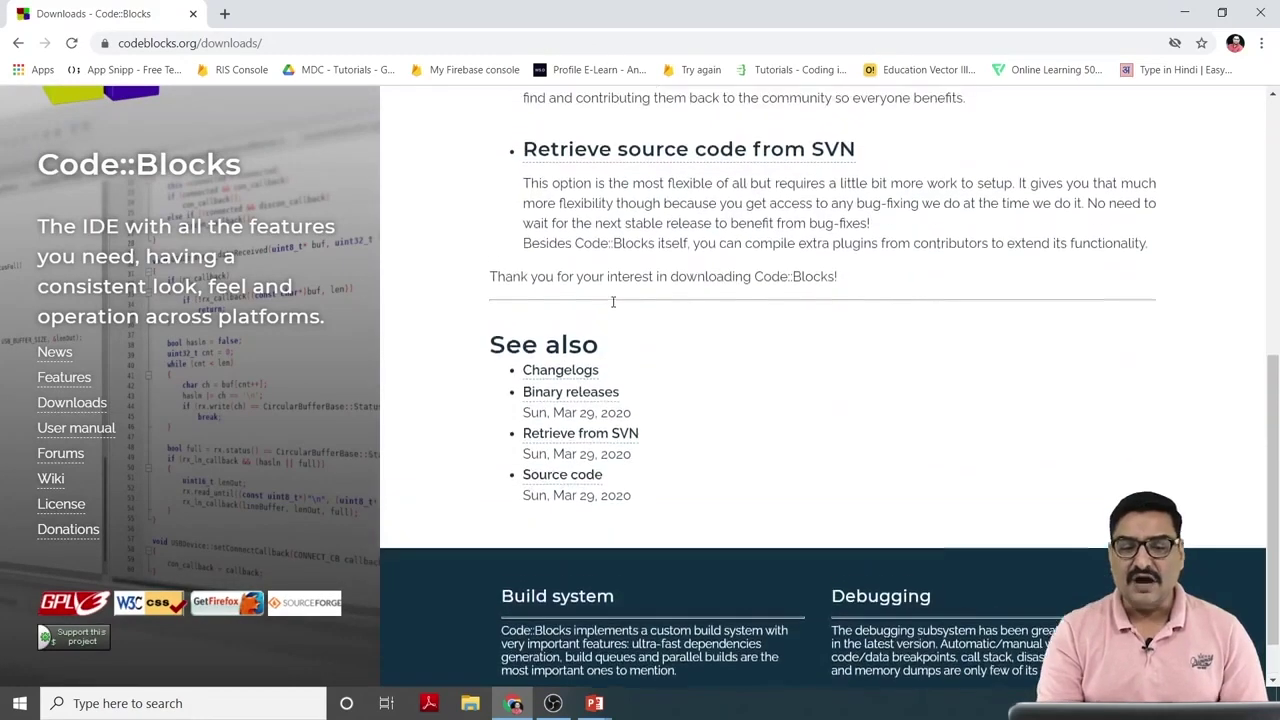
pyautogui.scroll(1, 613, 307)
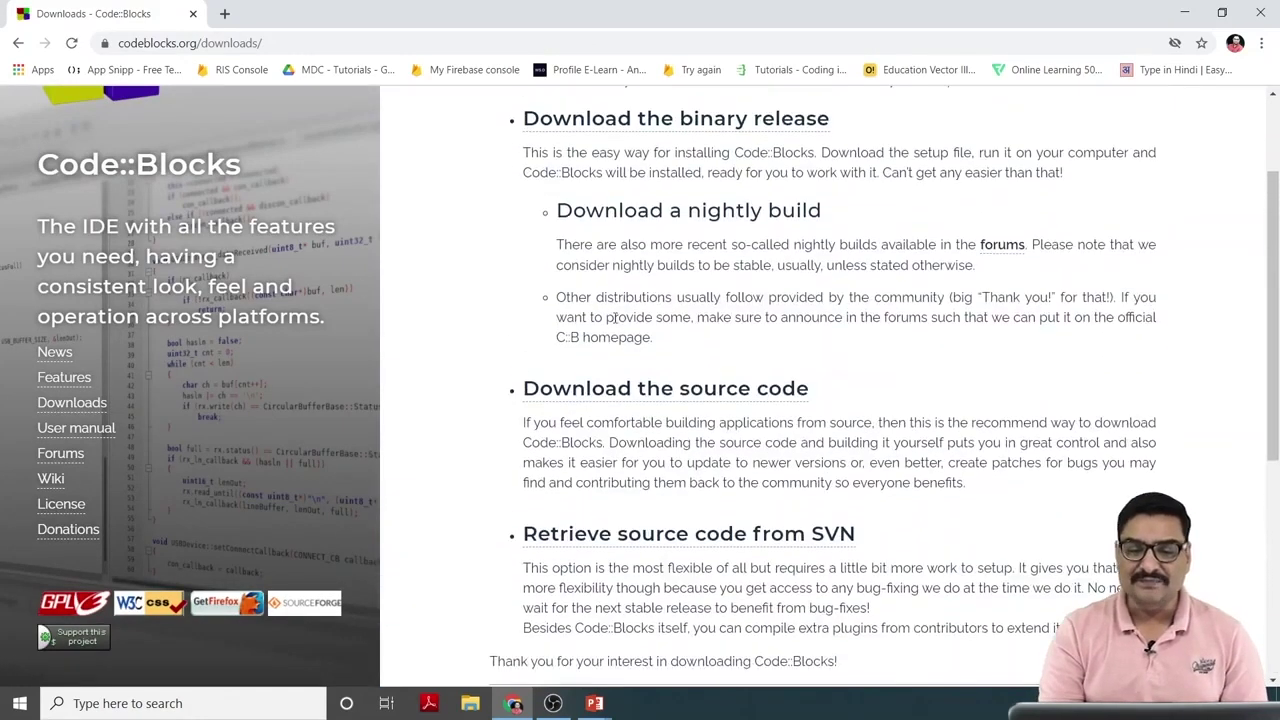
pyautogui.scroll(1, 547, 208)
pyautogui.scroll(2, 547, 208)
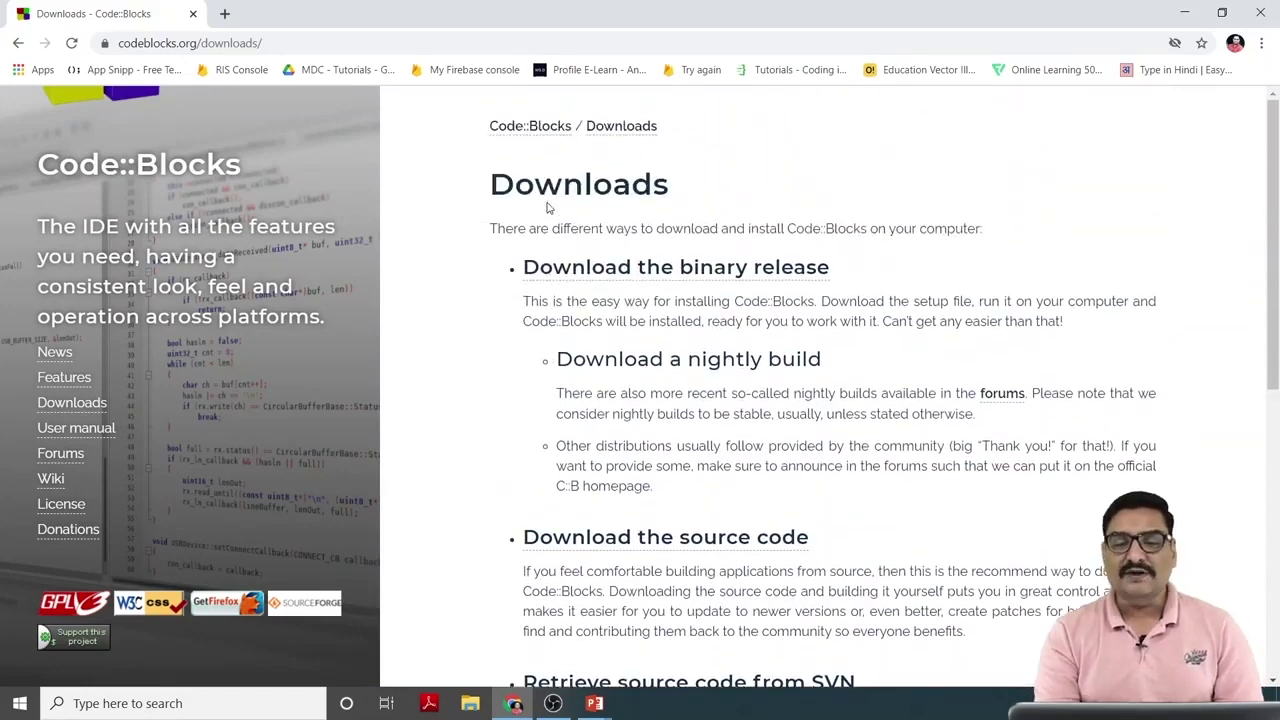
pyautogui.click(615, 271)
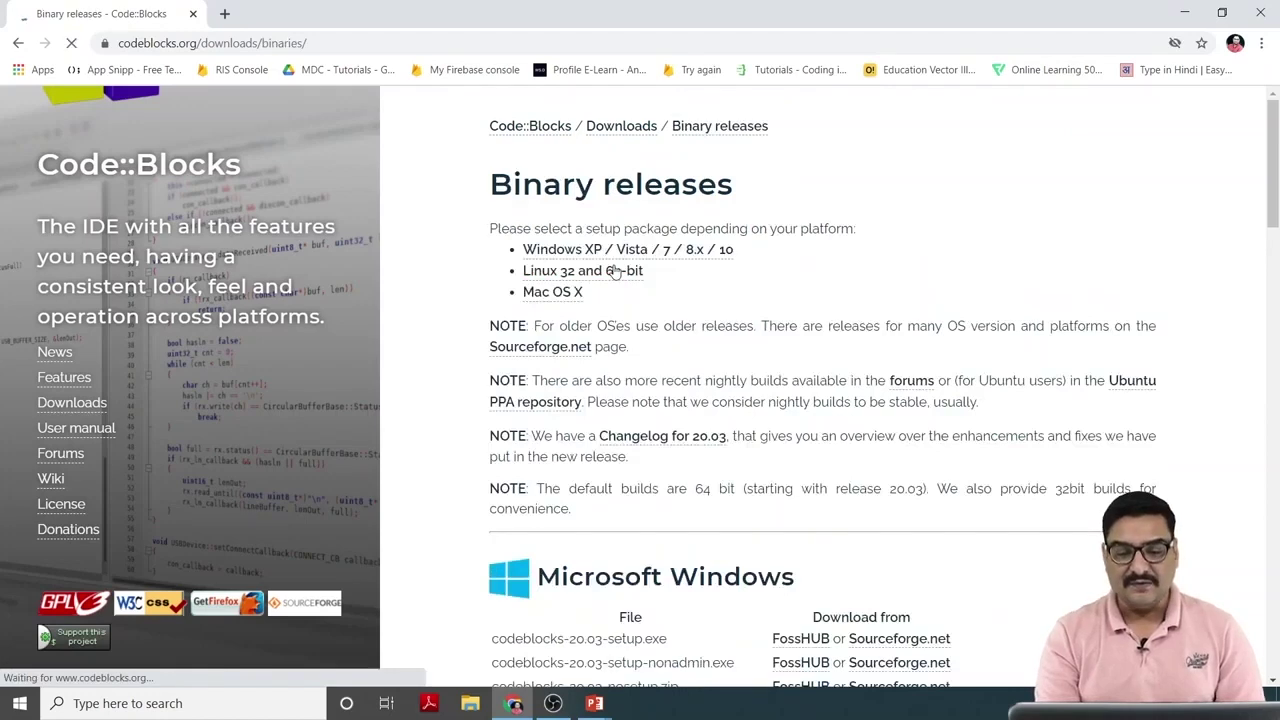
# Look through the setup packages offered for Microsoft Windows, Linux 32 and 64-bit, and Mac OS X.
pyautogui.scroll(-2, 615, 271)
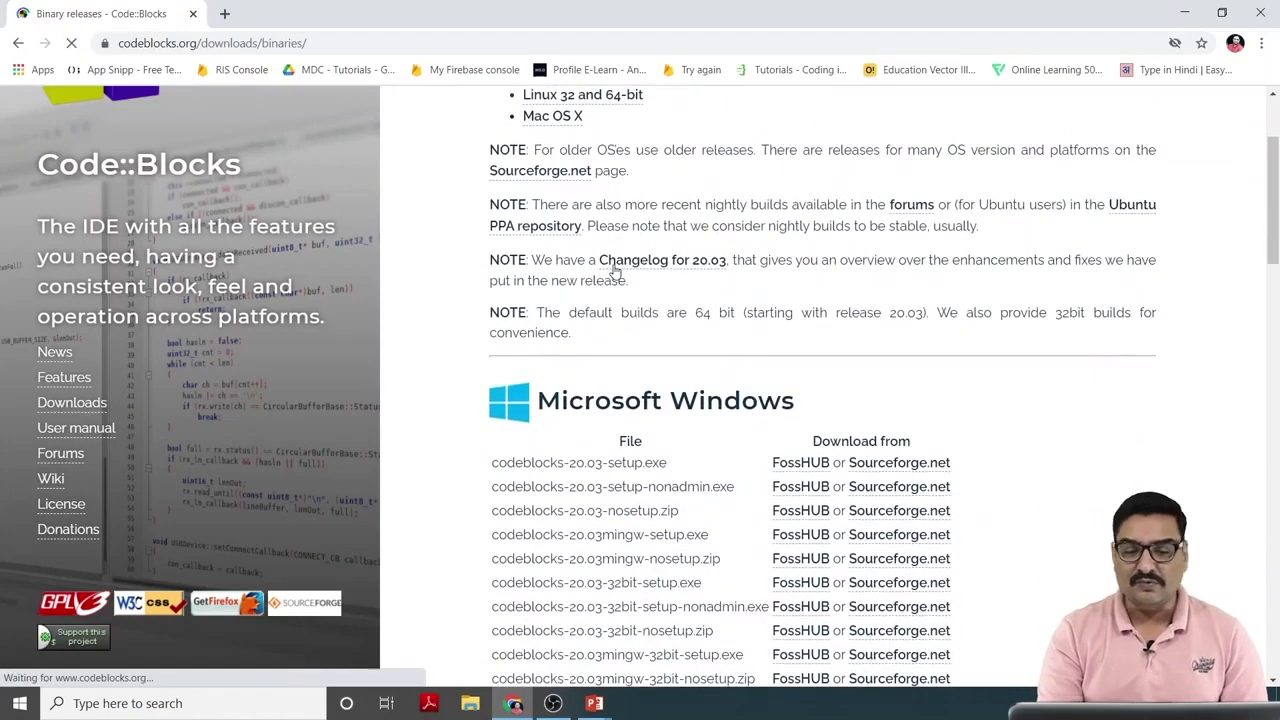
pyautogui.scroll(-3, 615, 271)
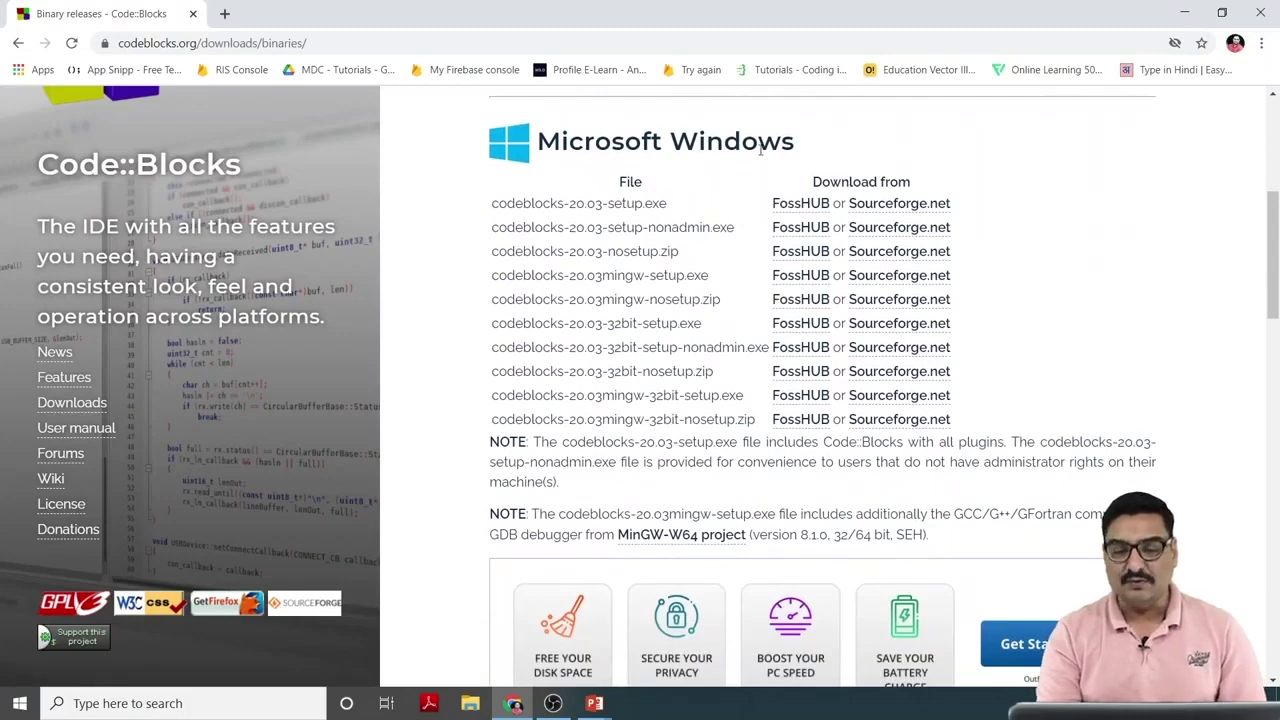
pyautogui.scroll(5, 760, 150)
pyautogui.scroll(-15, 760, 150)
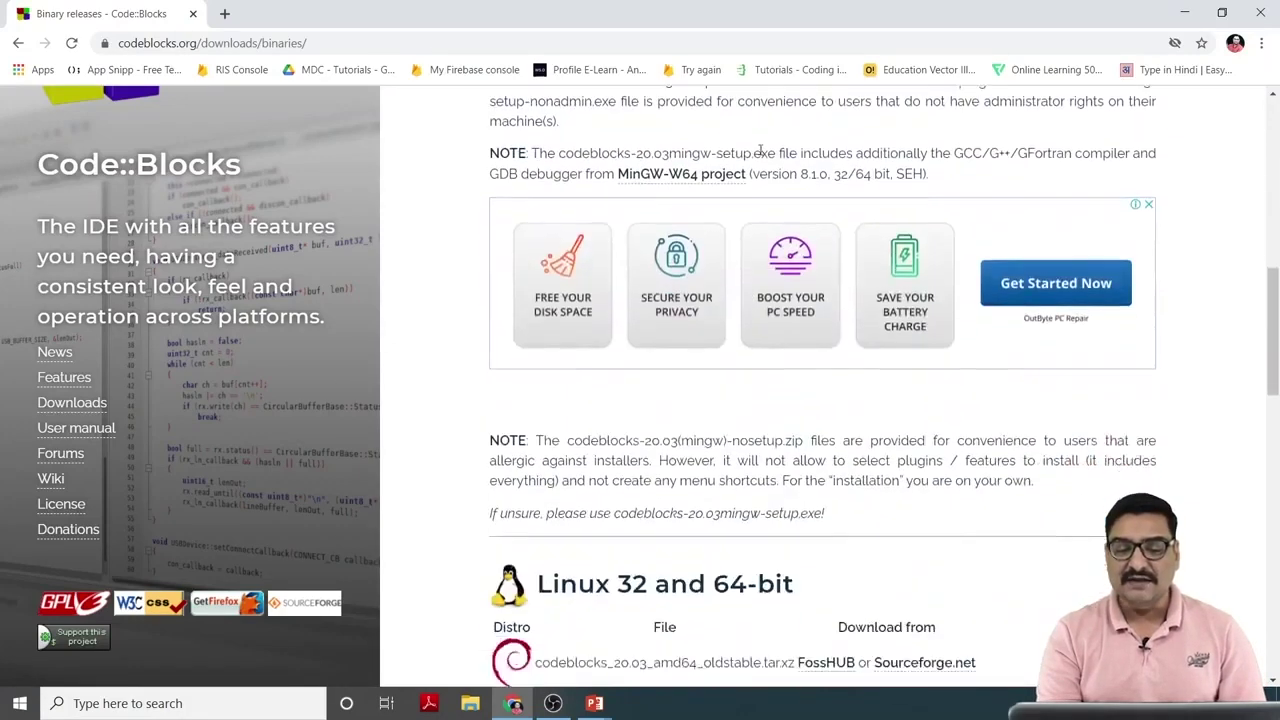
pyautogui.scroll(-5, 760, 150)
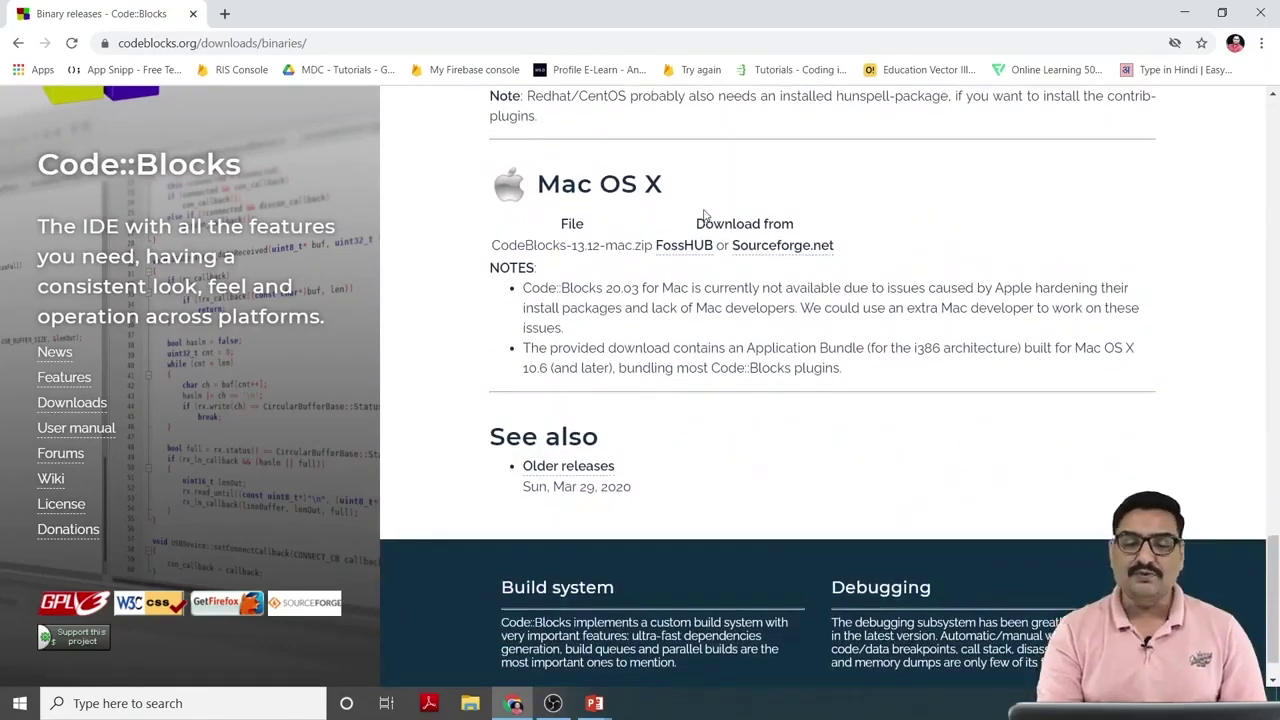
pyautogui.scroll(10, 704, 214)
pyautogui.scroll(6, 704, 214)
pyautogui.scroll(-3, 704, 214)
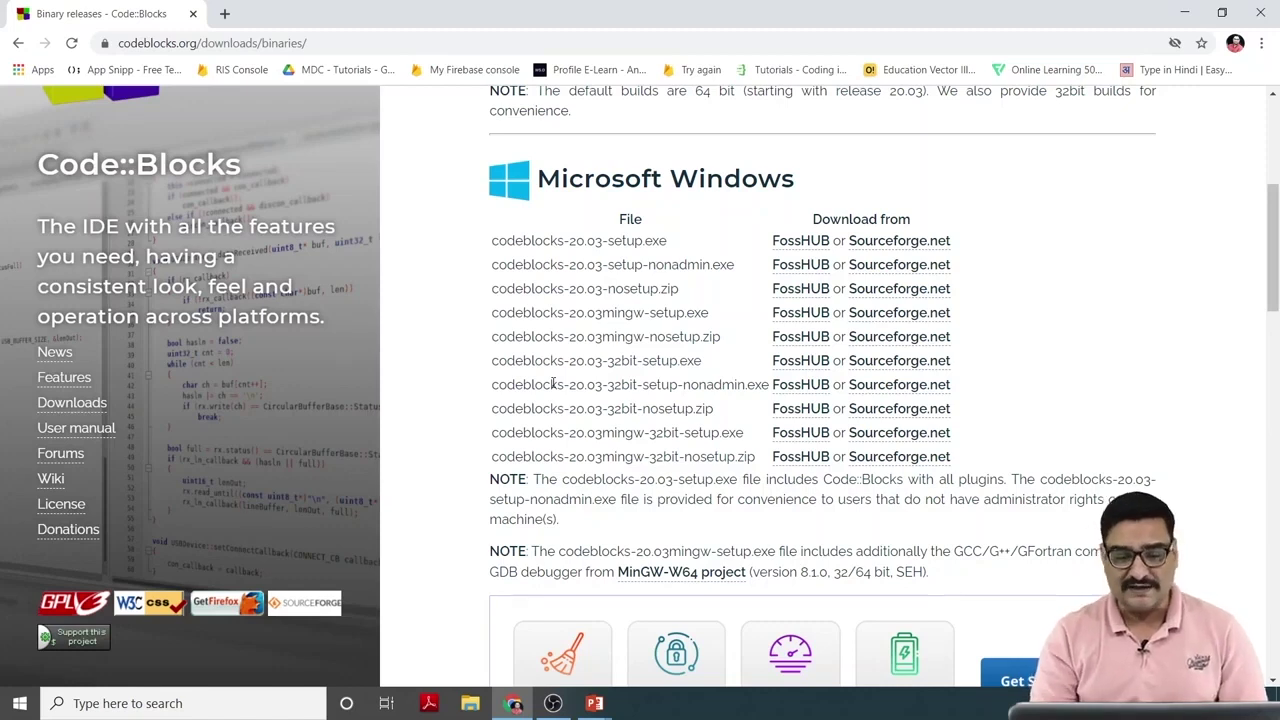
pyautogui.scroll(-6, 552, 383)
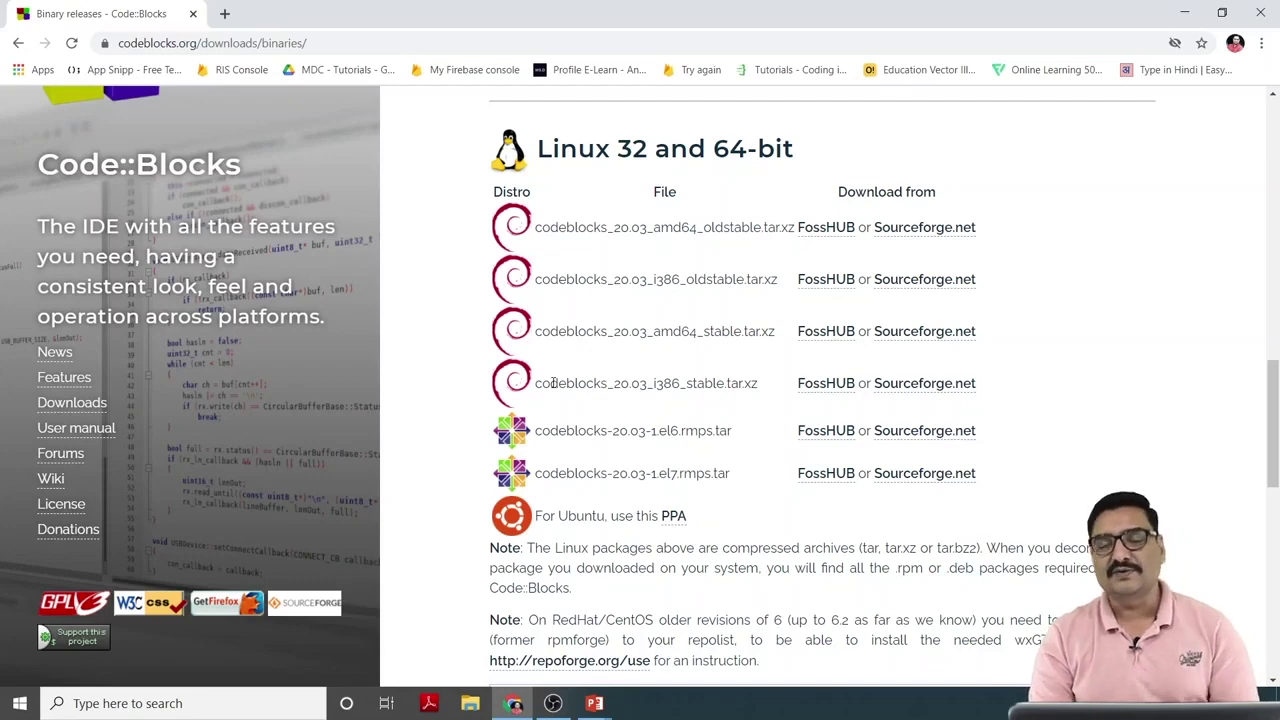
pyautogui.scroll(-8, 552, 383)
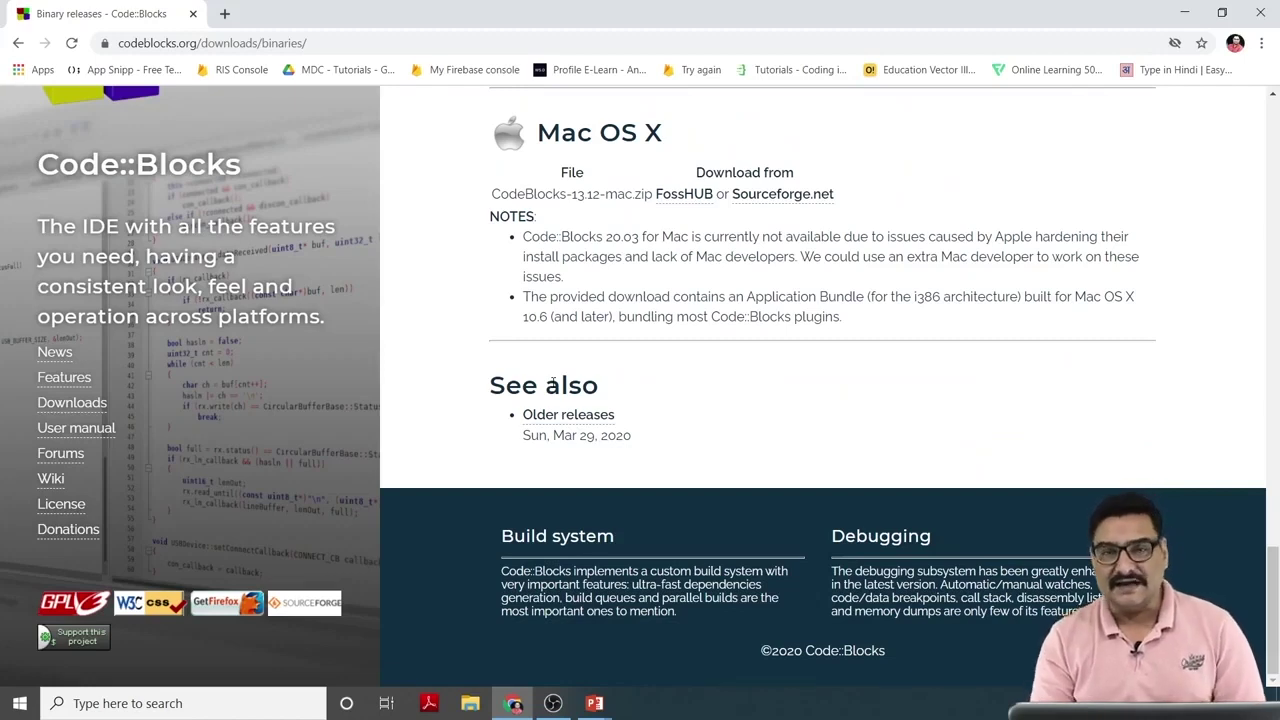
pyautogui.scroll(12, 552, 383)
pyautogui.scroll(4, 552, 383)
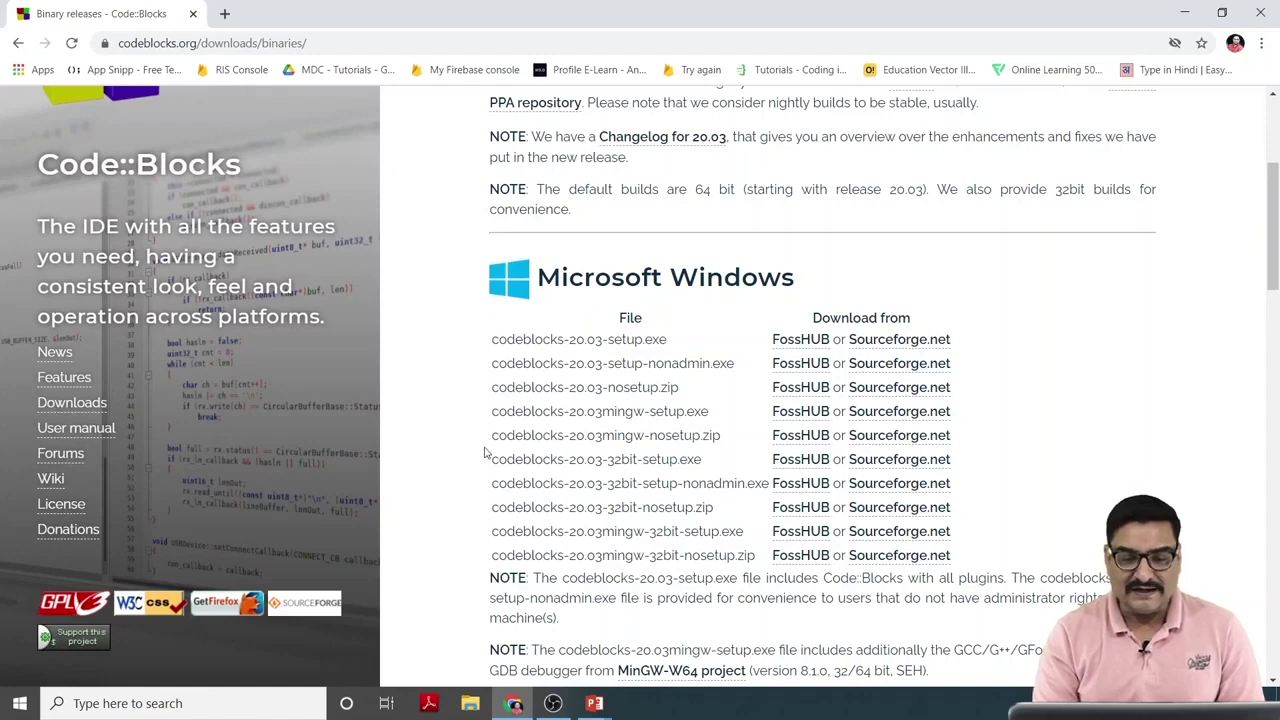
# Highlight the names codeblocks-20.03-32bit-setup.exe and codeblocks-20.03mingw-32bit-setup.exe in the Microsoft Windows list, and open the second file's FossHUB page.
pyautogui.moveTo(489, 458)
pyautogui.mouseDown()
pyautogui.moveTo(704, 458)
pyautogui.moveTo(492, 460)
pyautogui.mouseUp()
pyautogui.click(700, 458)
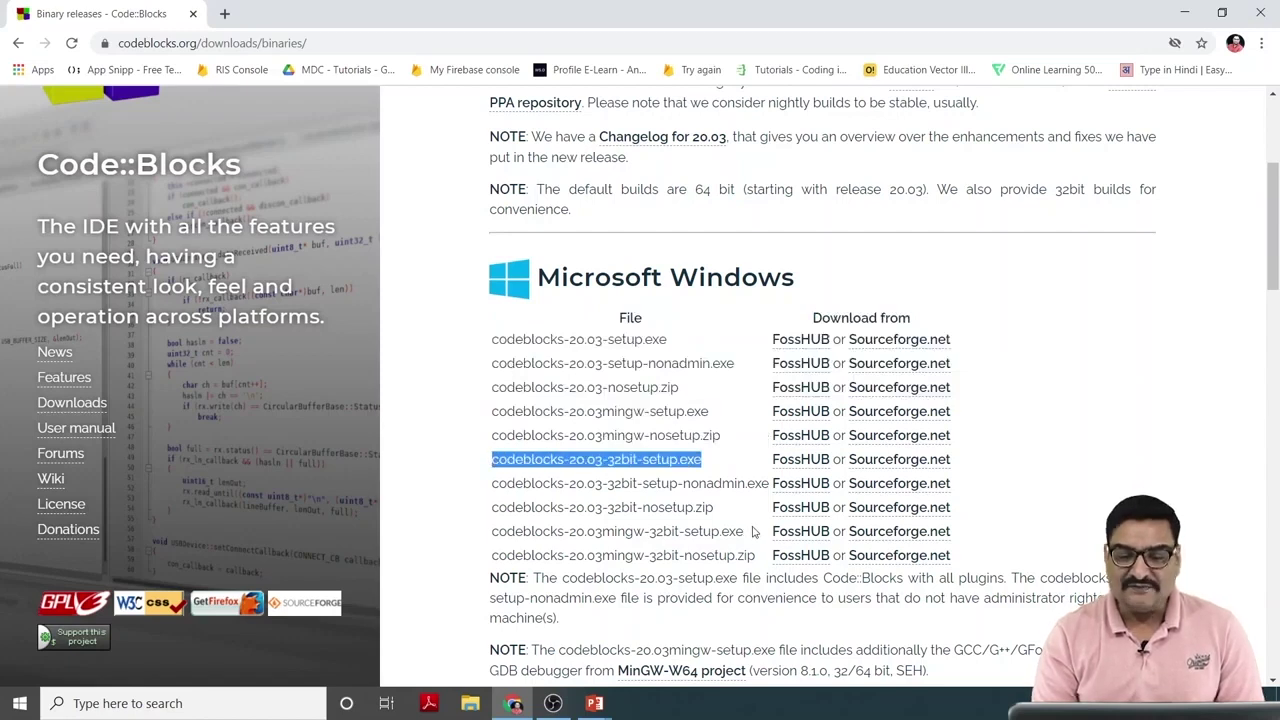
pyautogui.moveTo(754, 531); pyautogui.dragTo(492, 537)
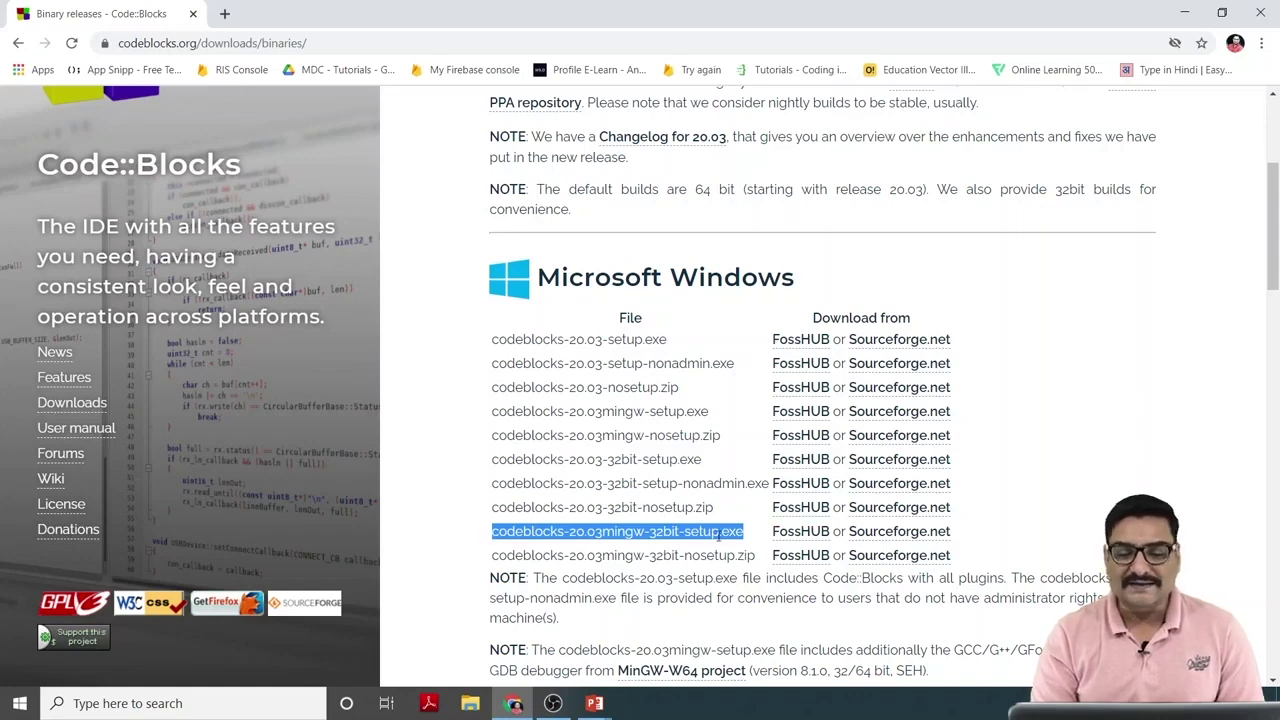
pyautogui.click(968, 526)
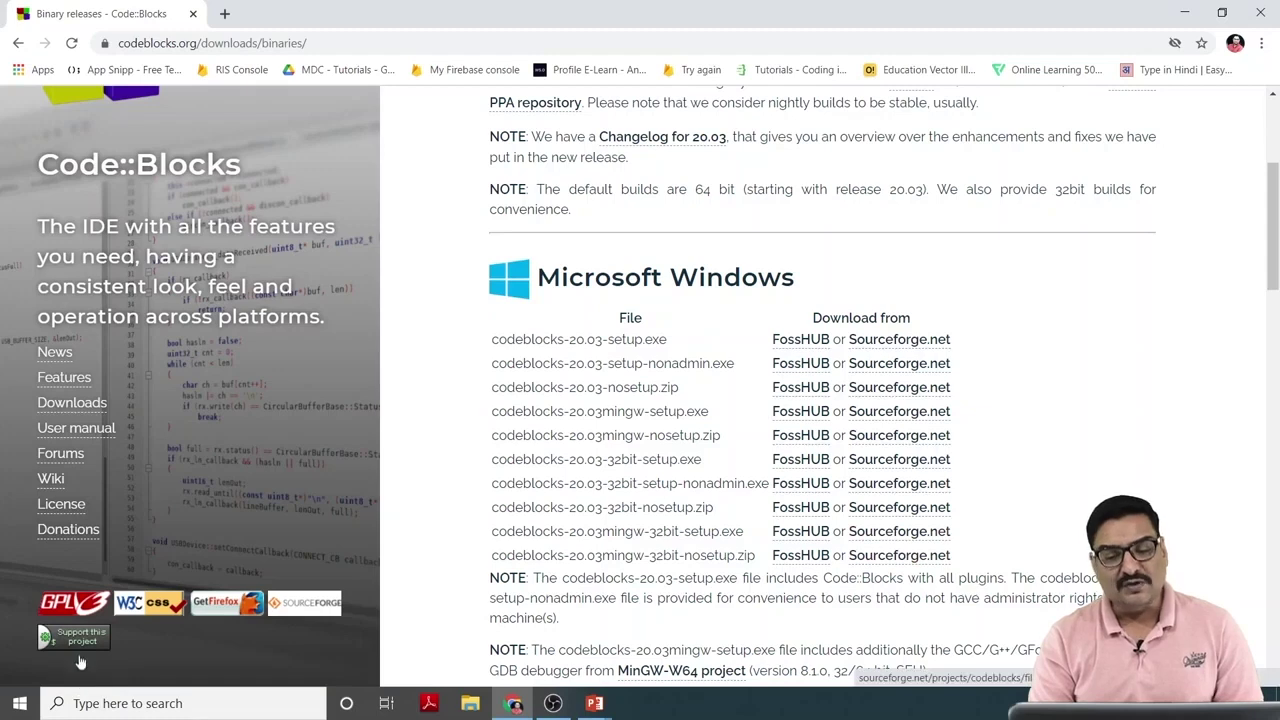
pyautogui.click(818, 533)
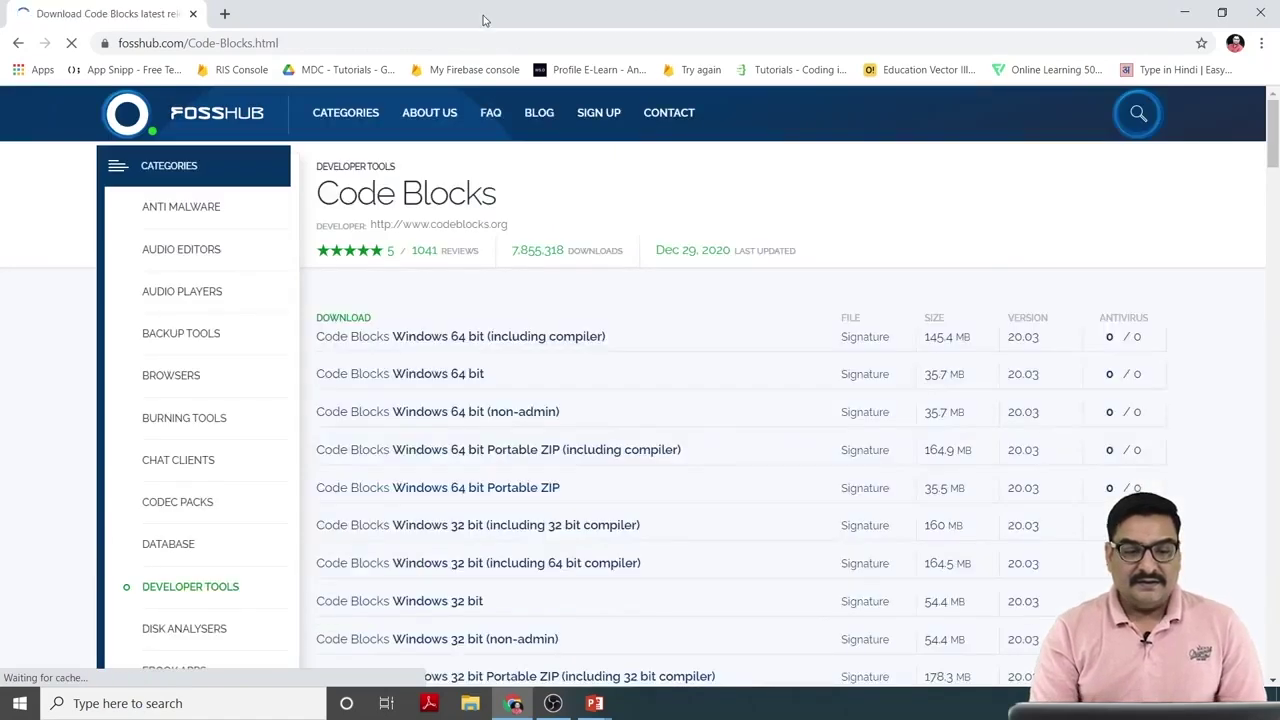
# Download the Code Blocks Windows 64 bit (including compiler) installer, version 20.03, from the FossHub page.
pyautogui.rightClick(453, 352)
pyautogui.scroll(-15, 455, 355)
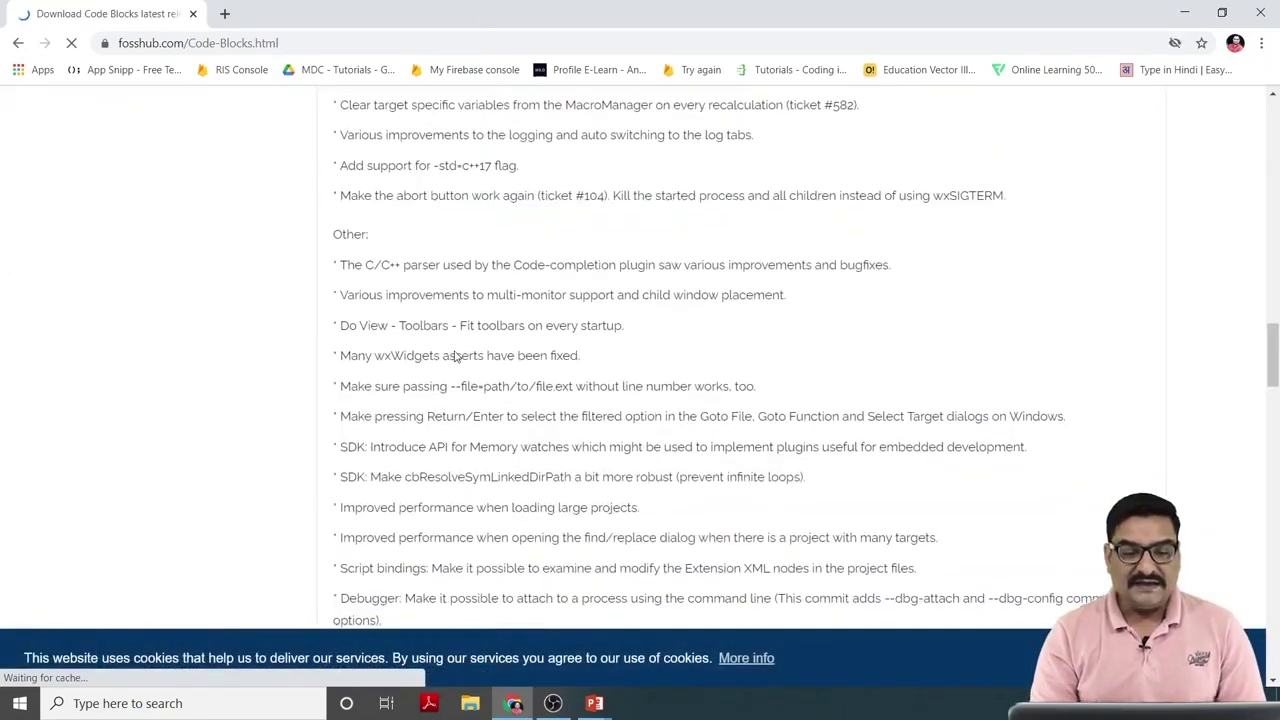
pyautogui.scroll(4, 453, 355)
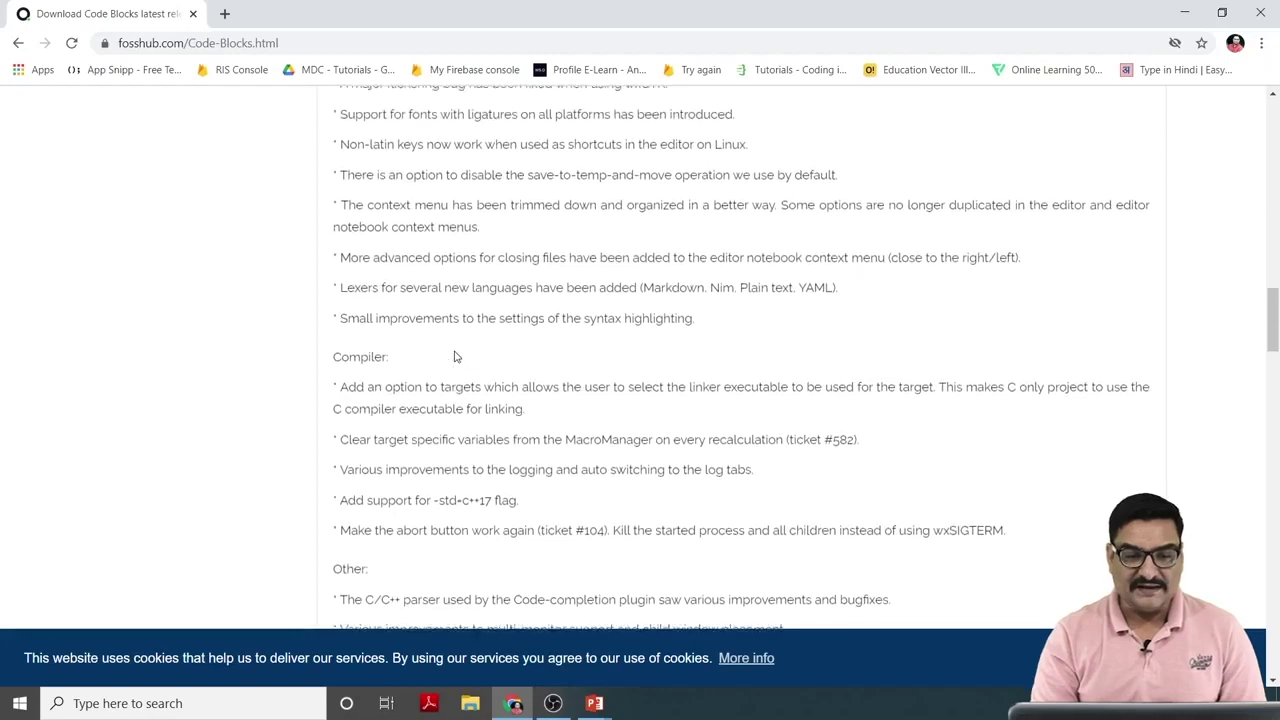
pyautogui.rightClick(455, 365)
pyautogui.click(134, 337)
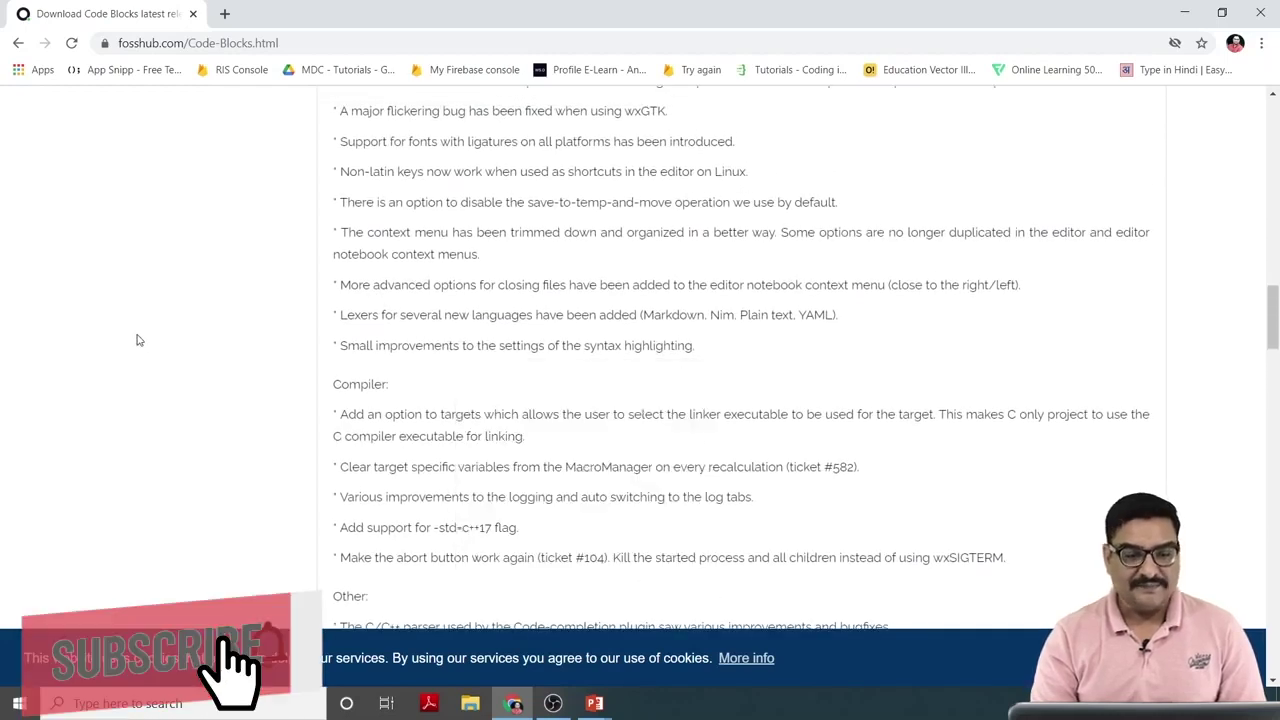
pyautogui.scroll(12, 139, 346)
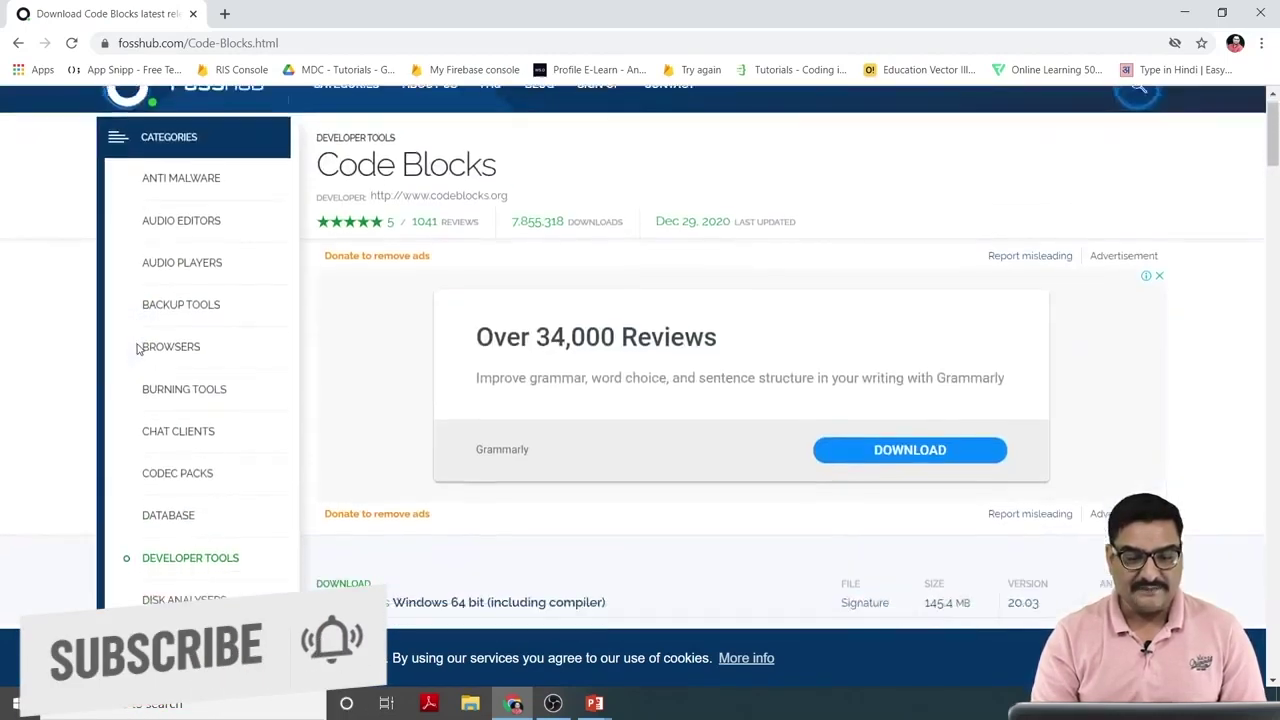
pyautogui.scroll(-3, 139, 348)
pyautogui.scroll(3, 138, 348)
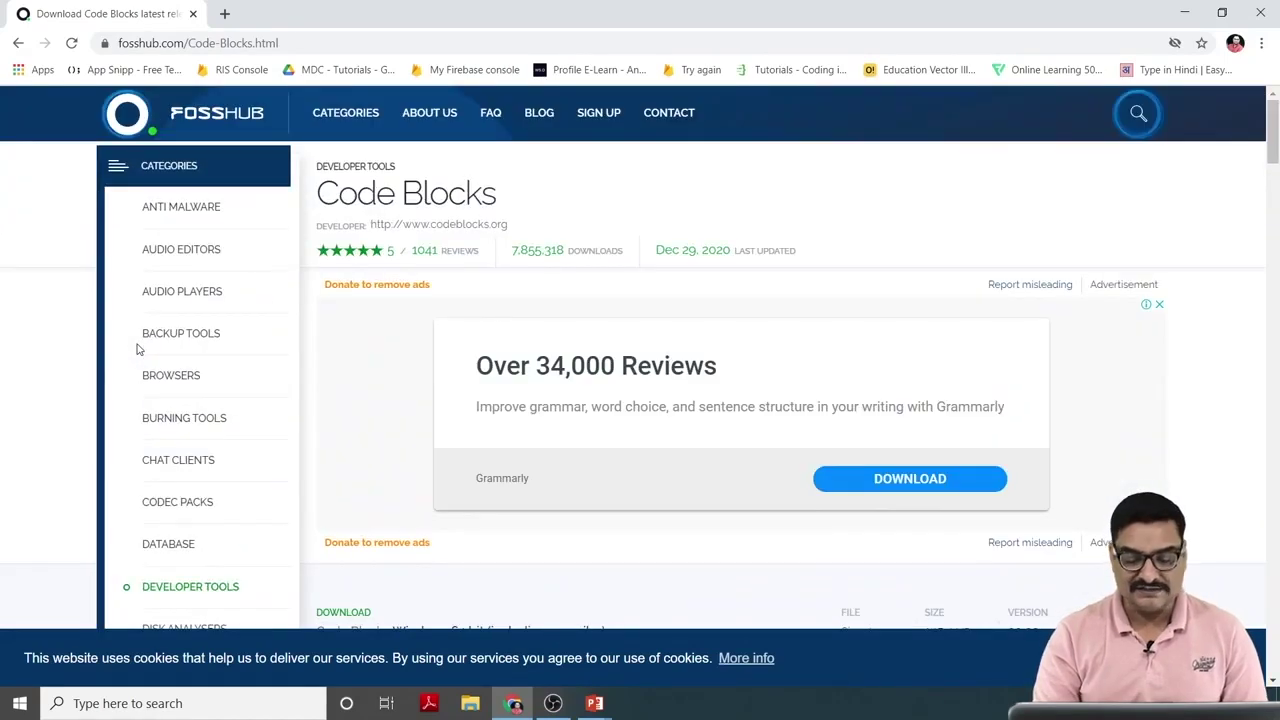
pyautogui.scroll(-3, 138, 349)
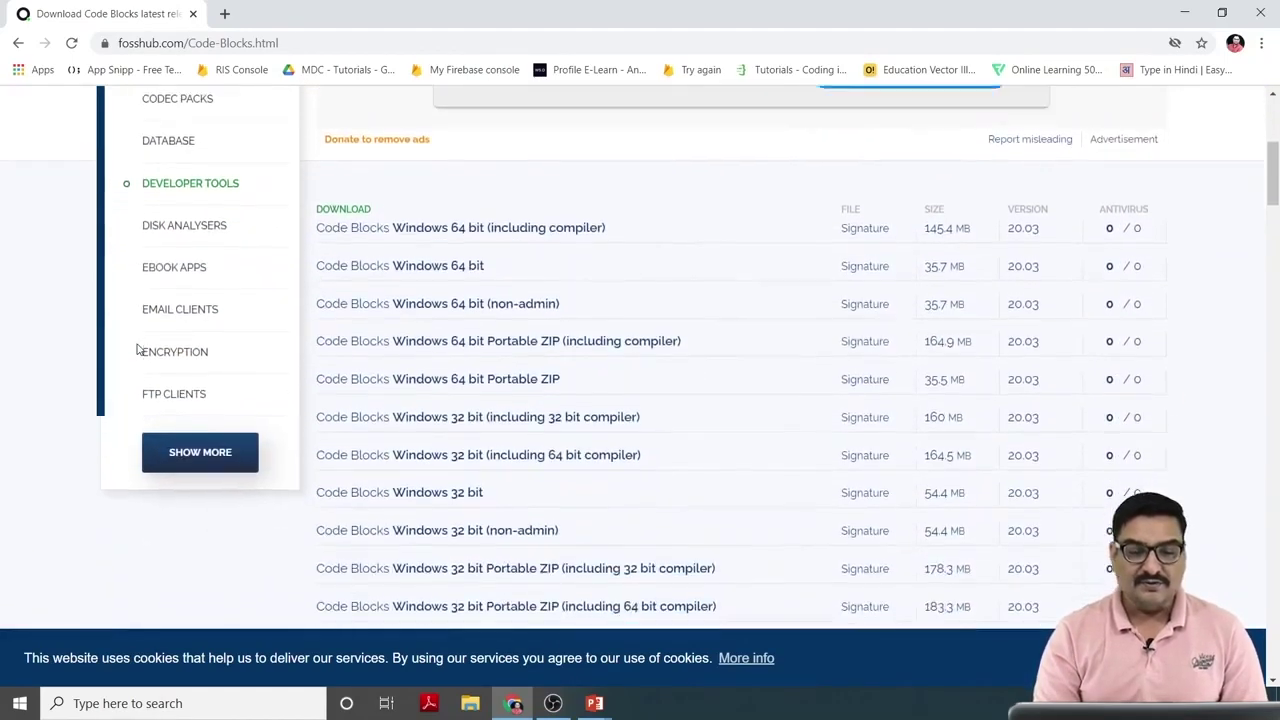
pyautogui.scroll(-1, 138, 349)
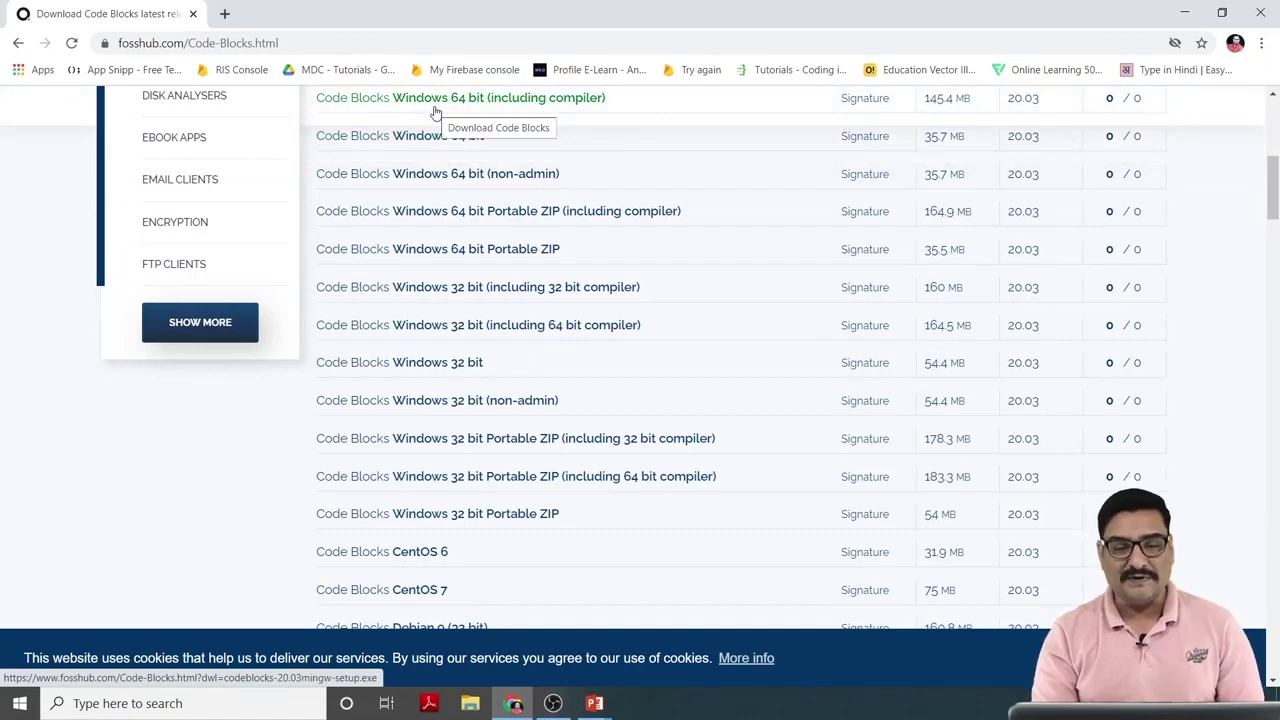
pyautogui.scroll(-1, 434, 112)
pyautogui.scroll(1, 434, 112)
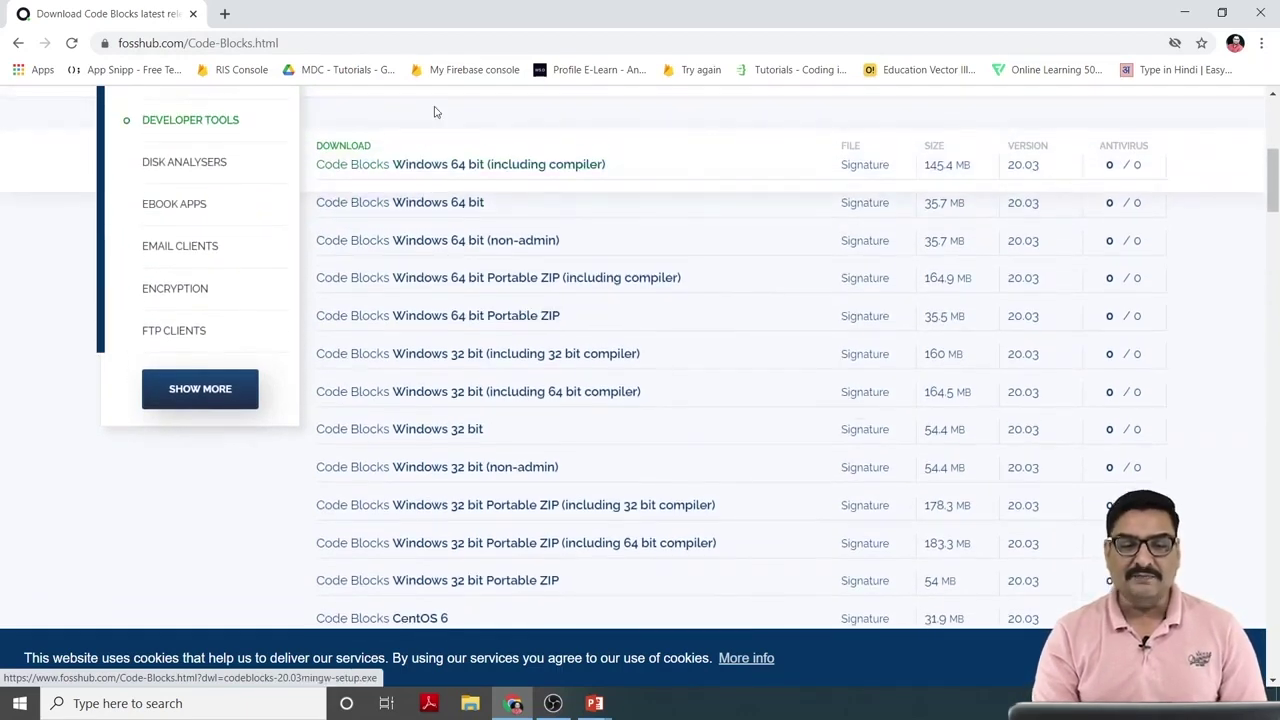
pyautogui.click(458, 180)
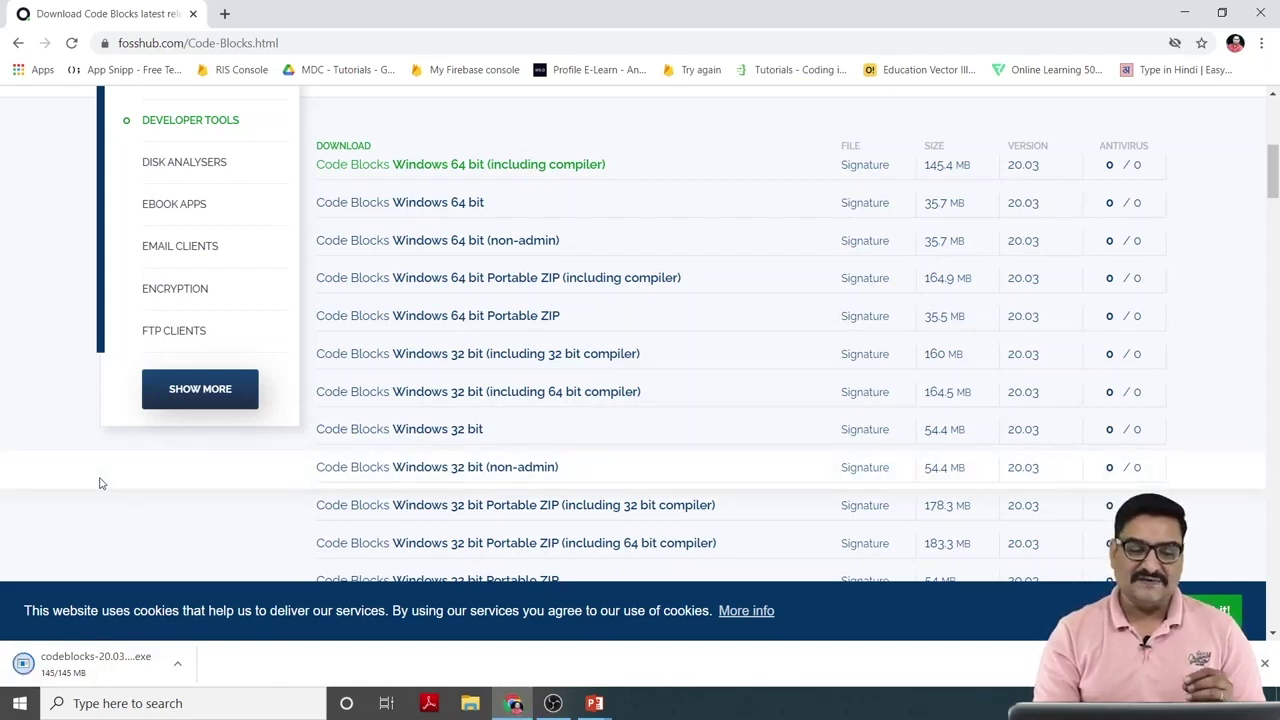
# Set the downloaded codeblocks-20.03 installer to open when done and bring its Code::Blocks Installation window to the front.
pyautogui.click(177, 663)
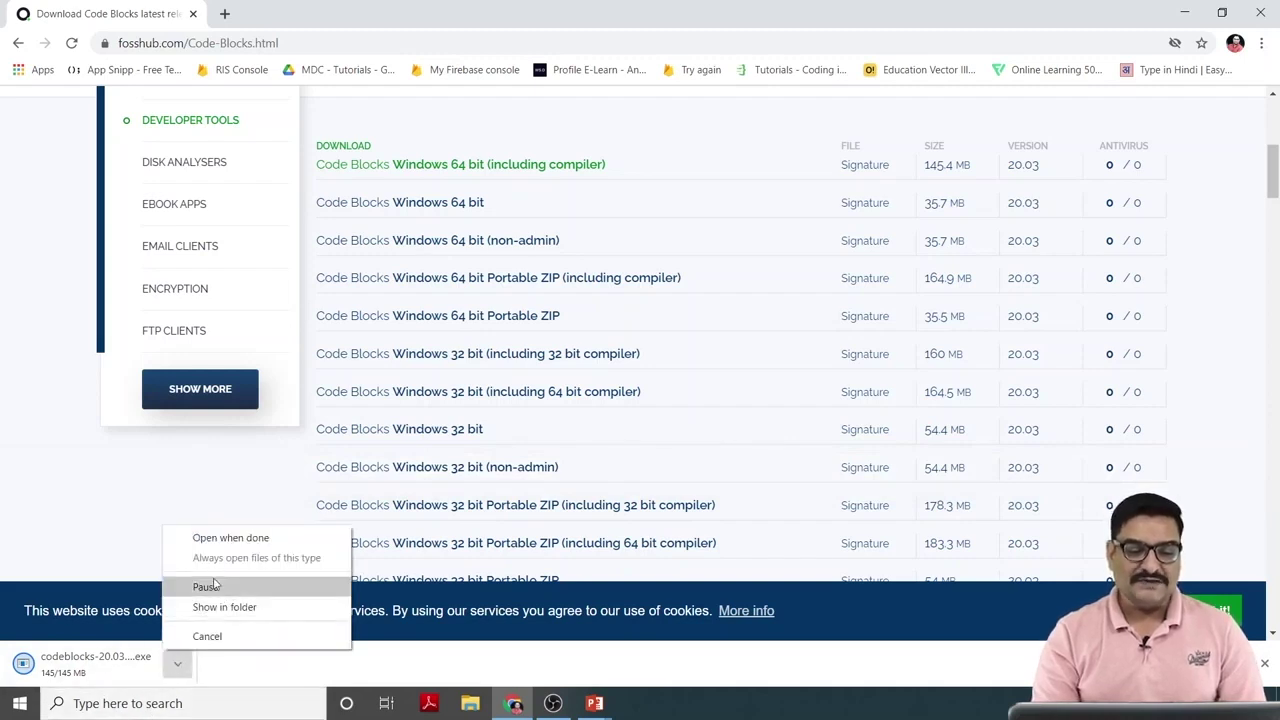
pyautogui.click(212, 540)
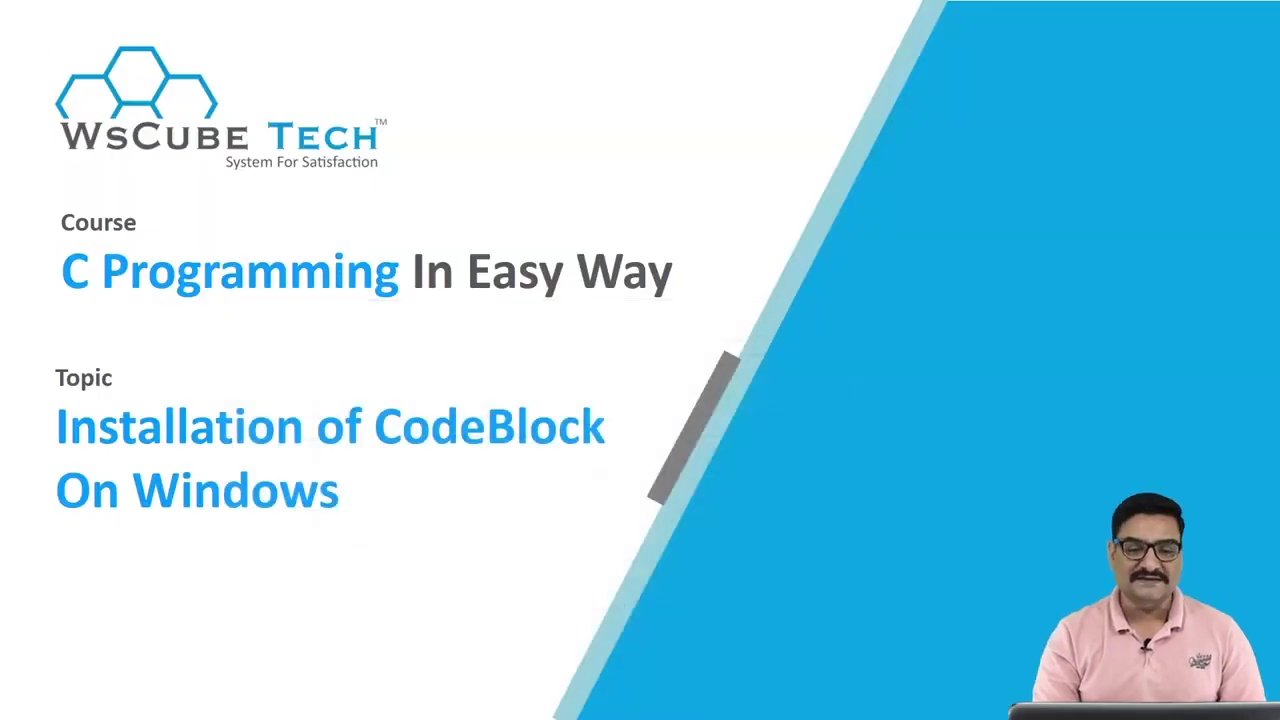
pyautogui.hotkey('alt', 'Tab')
pyautogui.hotkey('alt', 'Tab')
pyautogui.hotkey('alt', 'Tab')
pyautogui.hotkey('alt', 'Tab')
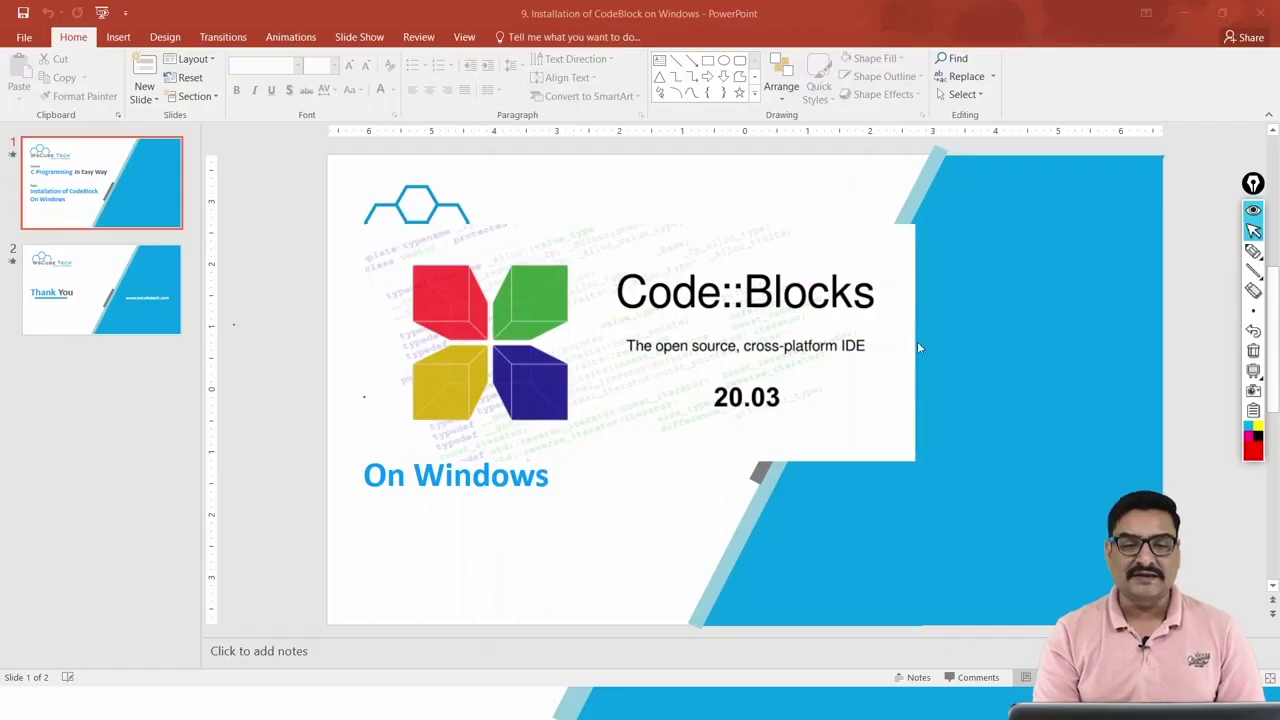
pyautogui.hotkey('alt', 'Tab')
pyautogui.hotkey('alt', 'Tab')
pyautogui.hotkey('alt', 'Tab')
pyautogui.hotkey('alt', 'Tab')
pyautogui.hotkey('alt', 'Tab')
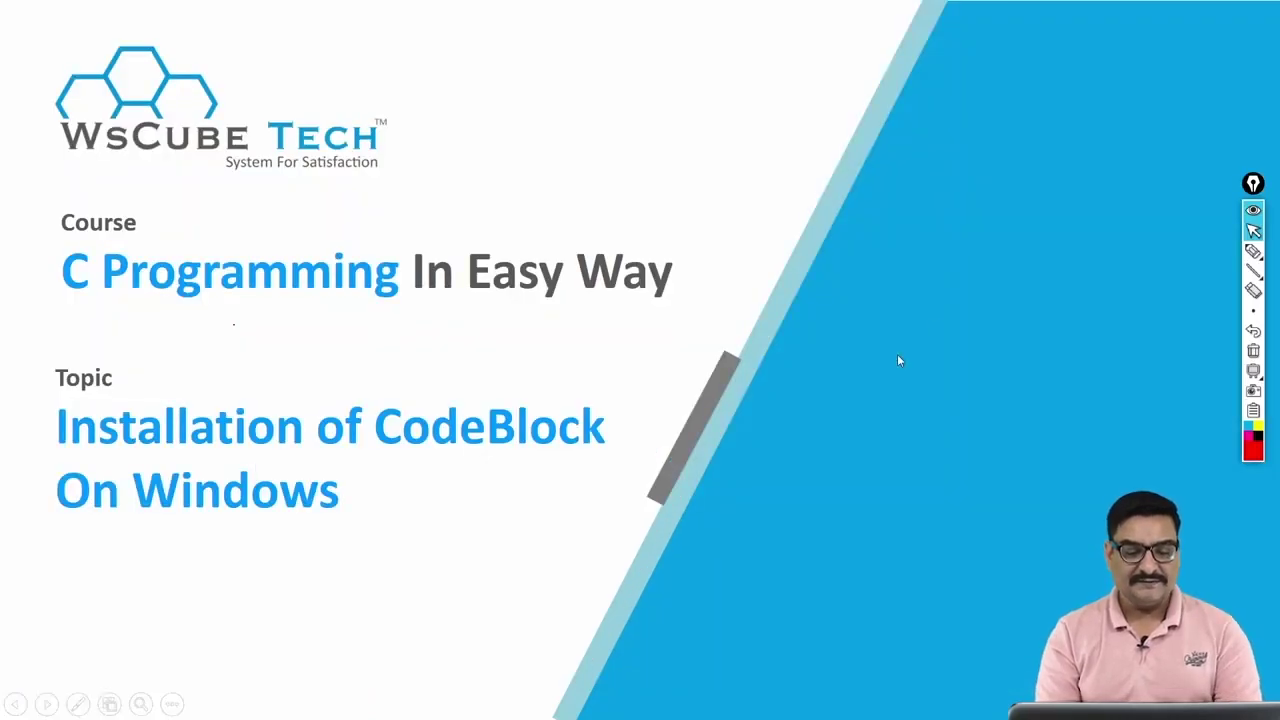
pyautogui.hotkey('alt', 'Tab')
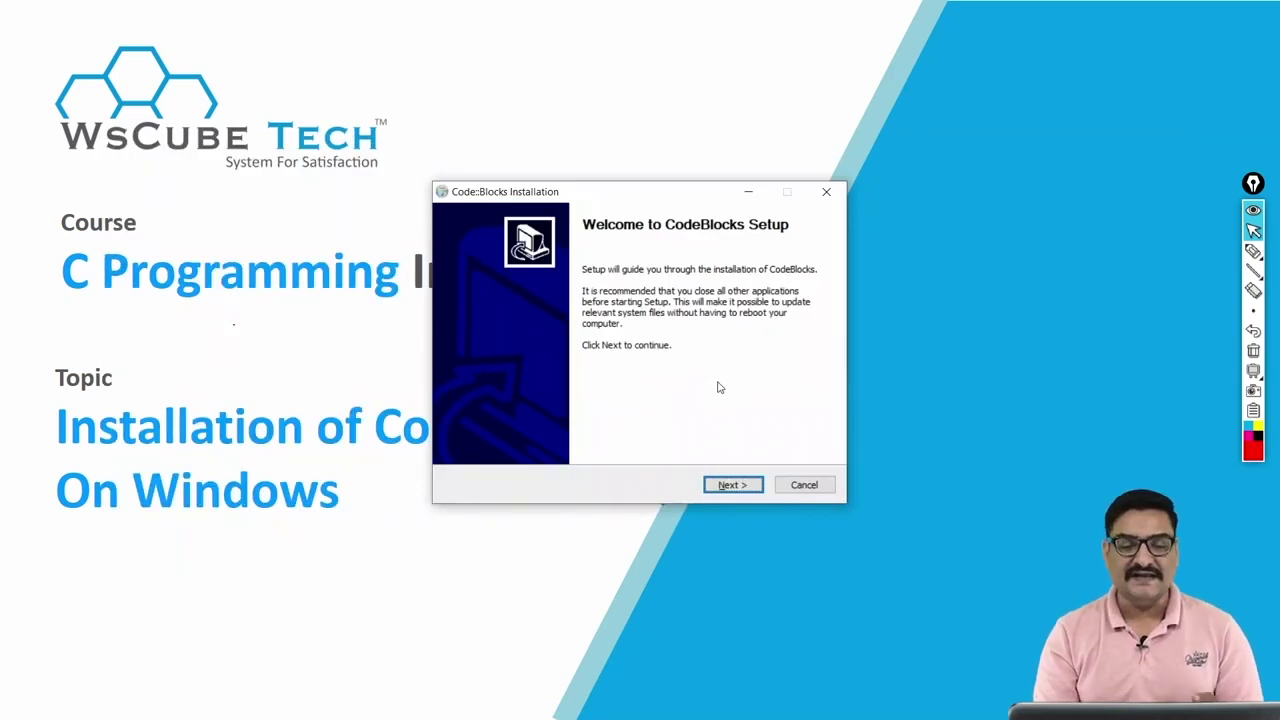
# Proceed past the setup welcome page, read through the GNU General Public License and agree to its terms.
pyautogui.click(729, 485)
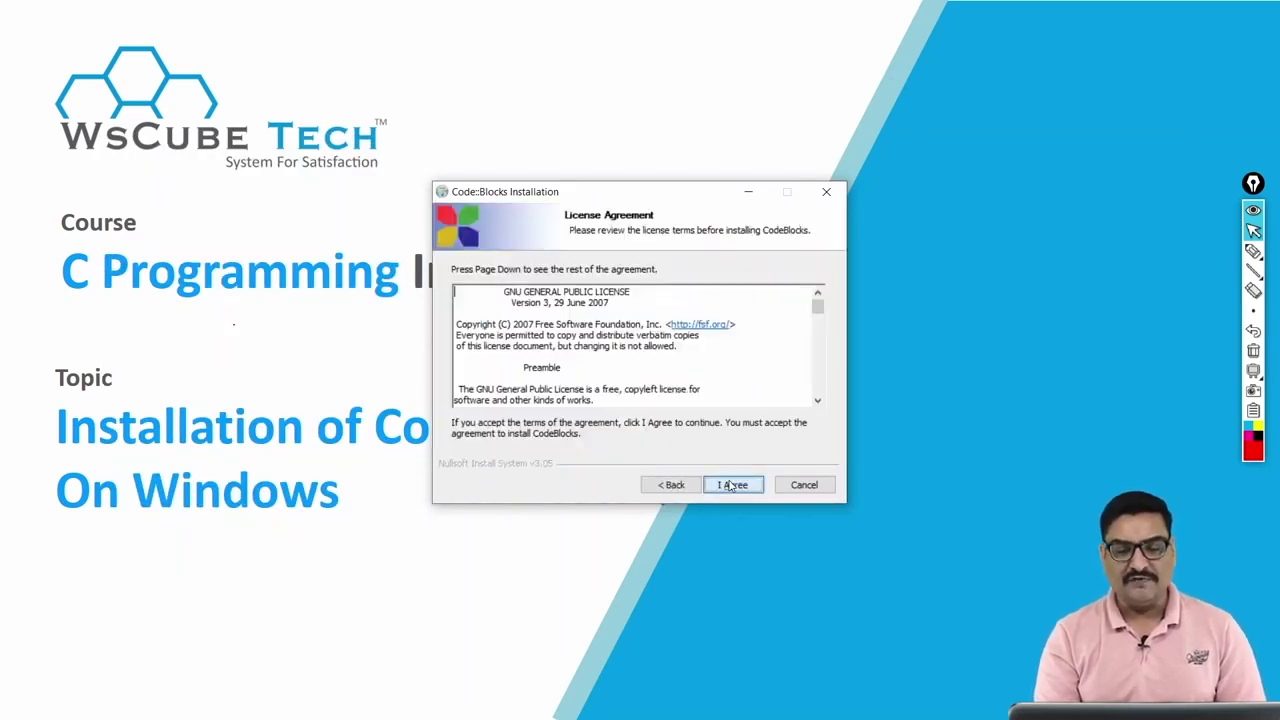
pyautogui.scroll(-10, 648, 362)
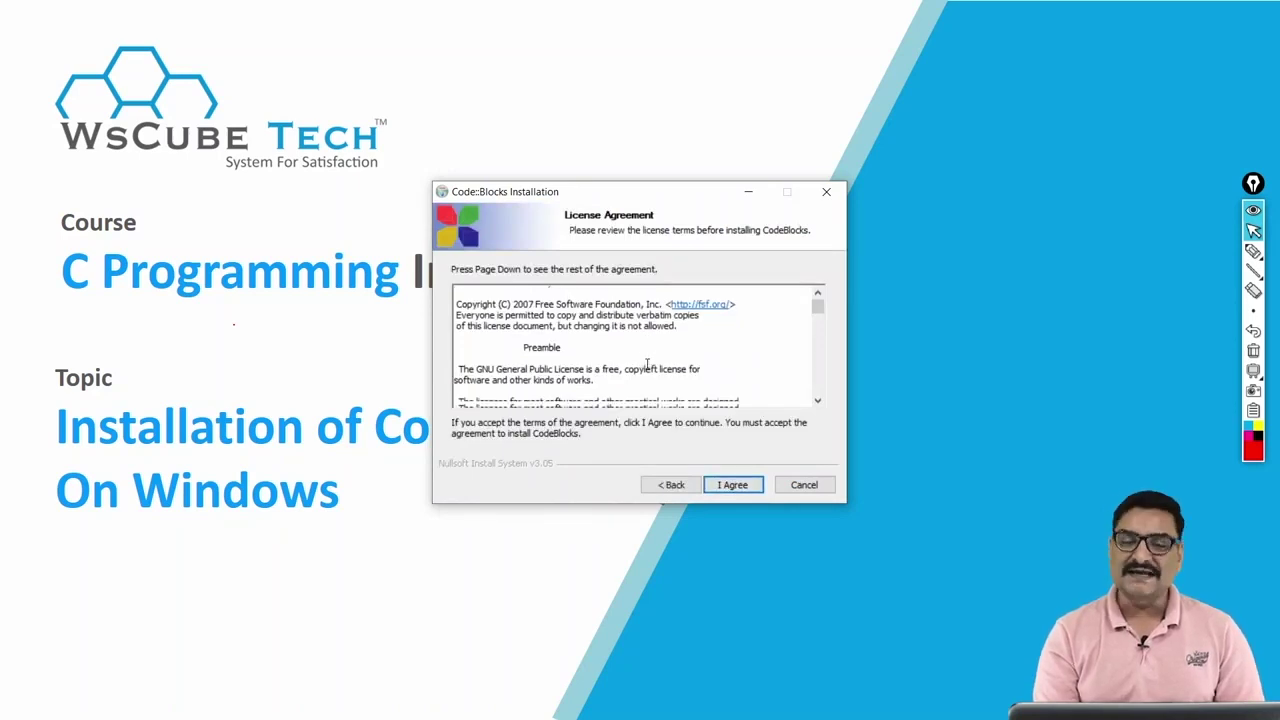
pyautogui.scroll(-15, 648, 361)
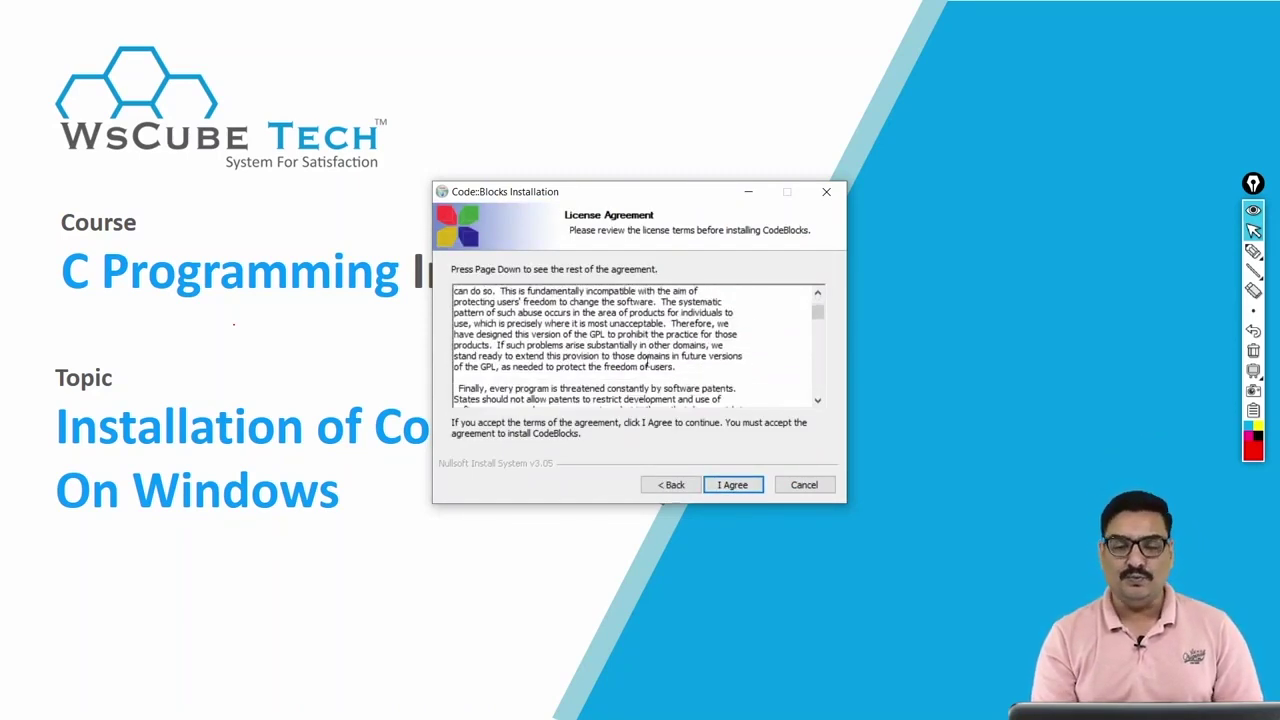
pyautogui.scroll(-15, 648, 360)
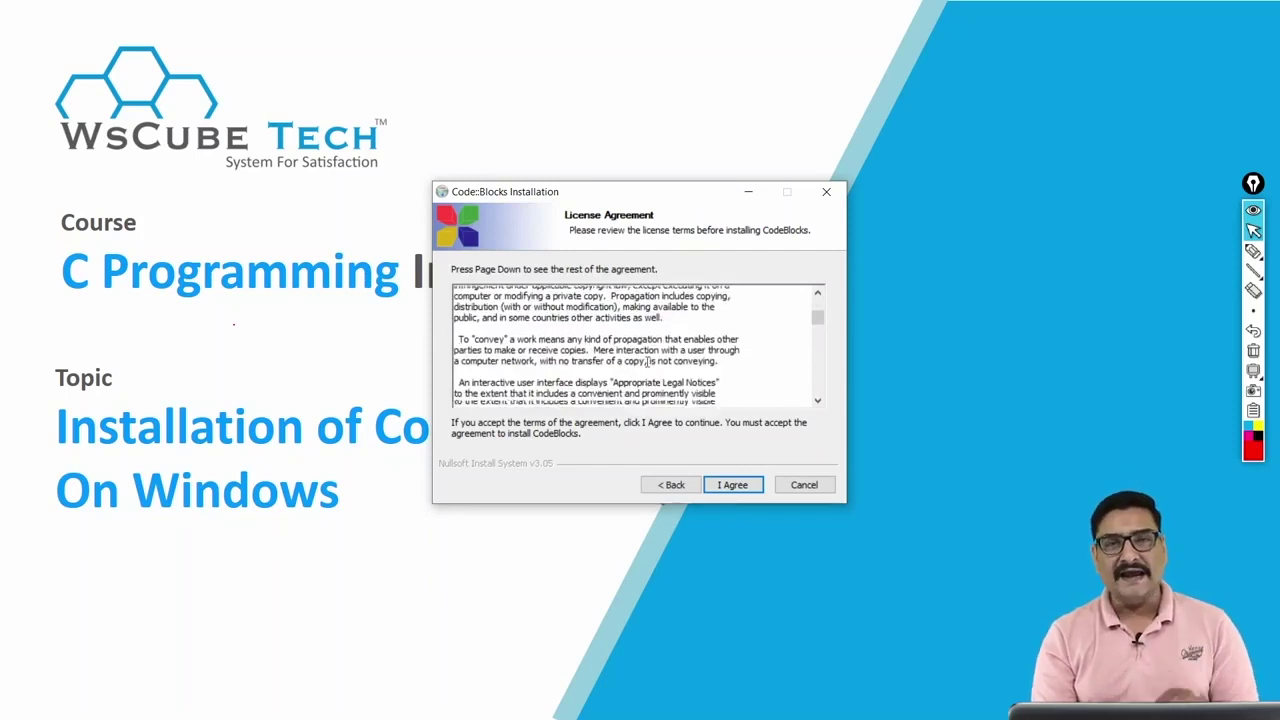
pyautogui.scroll(-15, 648, 360)
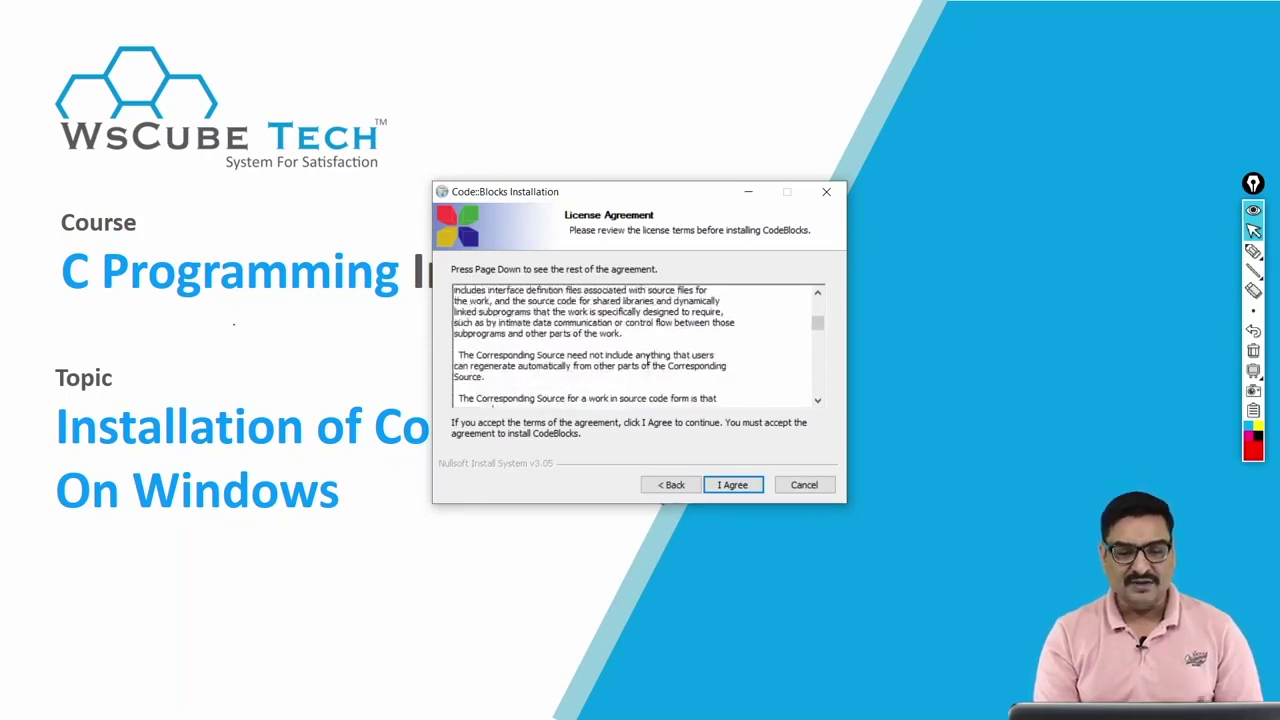
pyautogui.scroll(-15, 648, 351)
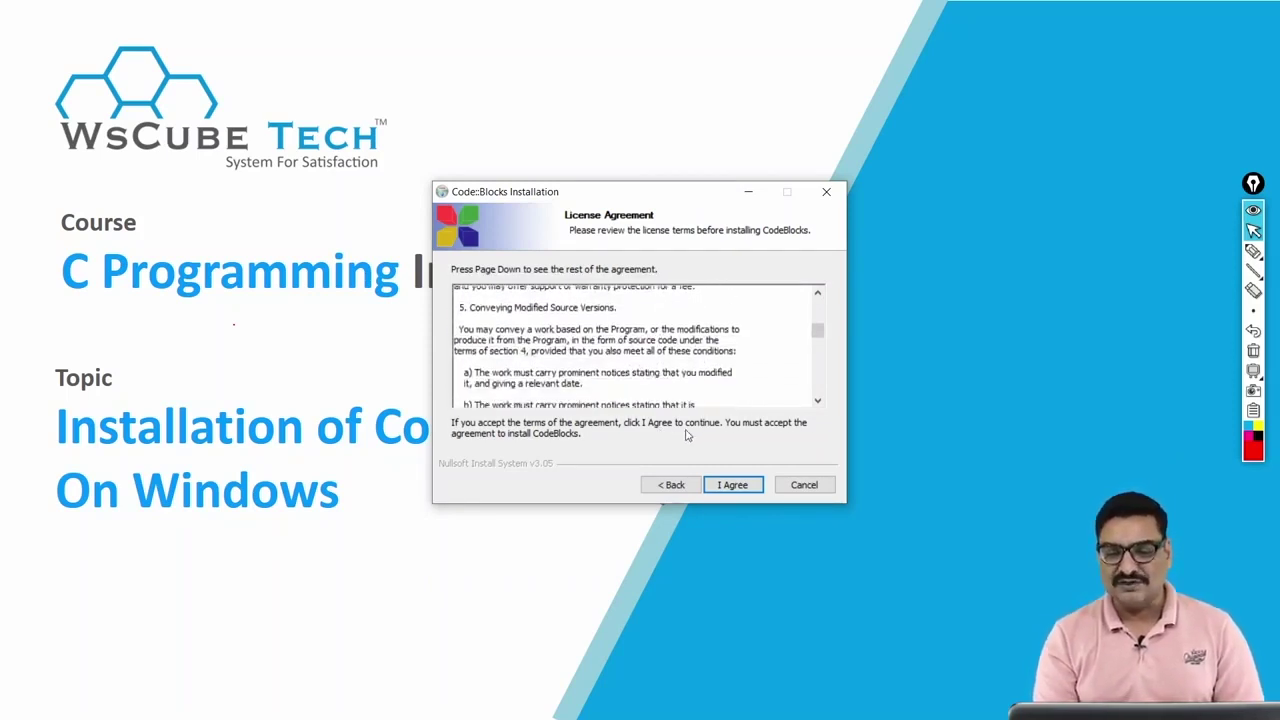
pyautogui.scroll(-15, 737, 487)
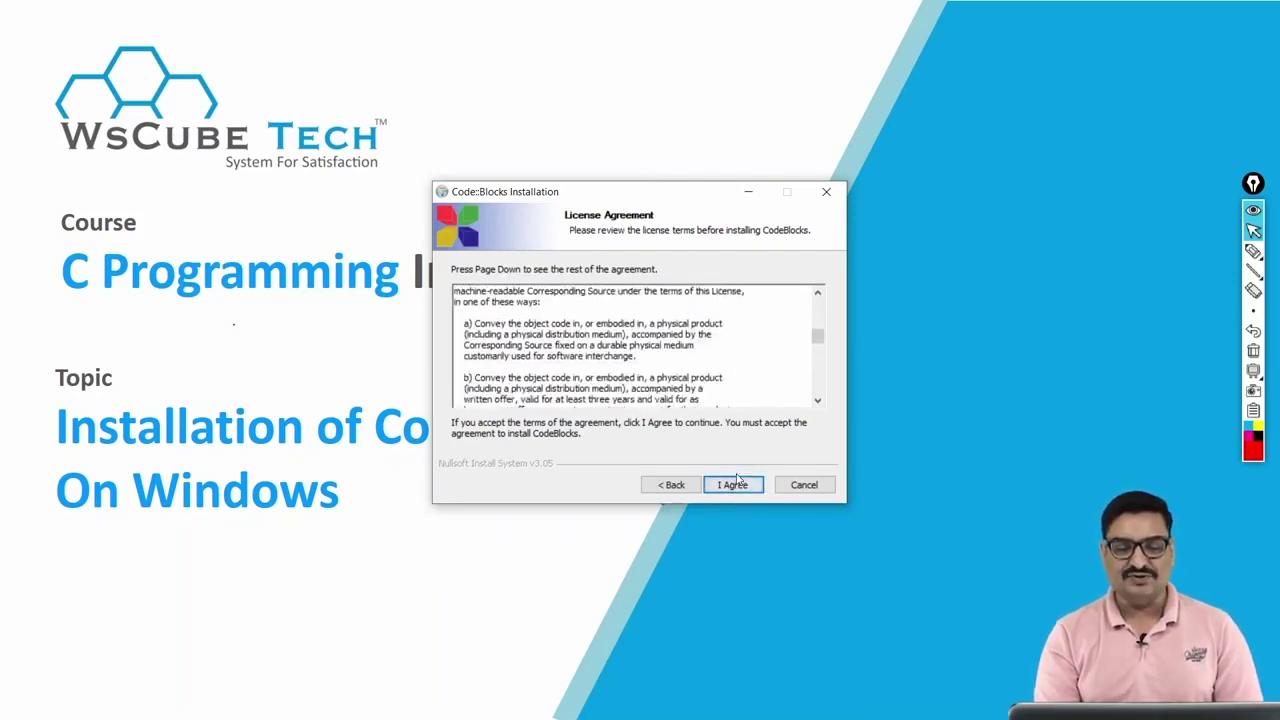
pyautogui.scroll(-4, 737, 487)
pyautogui.click(733, 485)
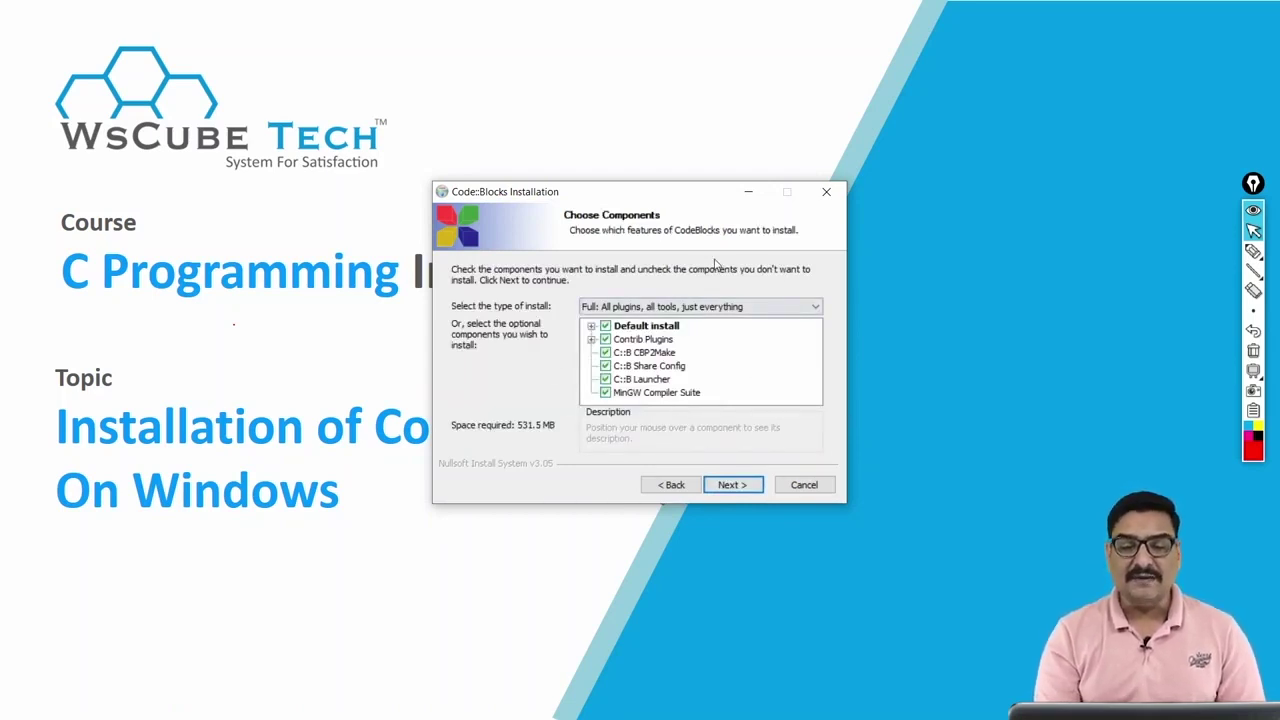
# Exclude the C::B CBP2Make and C::B Launcher components, and include both again to return to the full install.
pyautogui.click(613, 358)
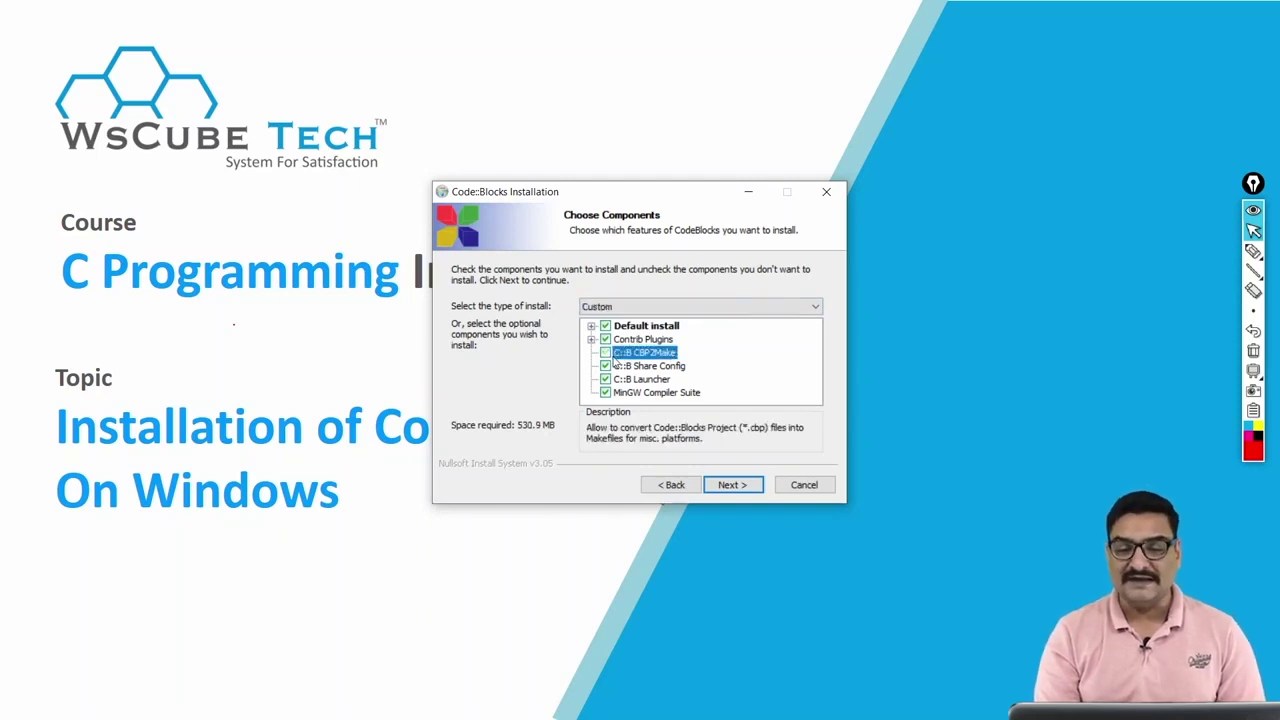
pyautogui.click(655, 381)
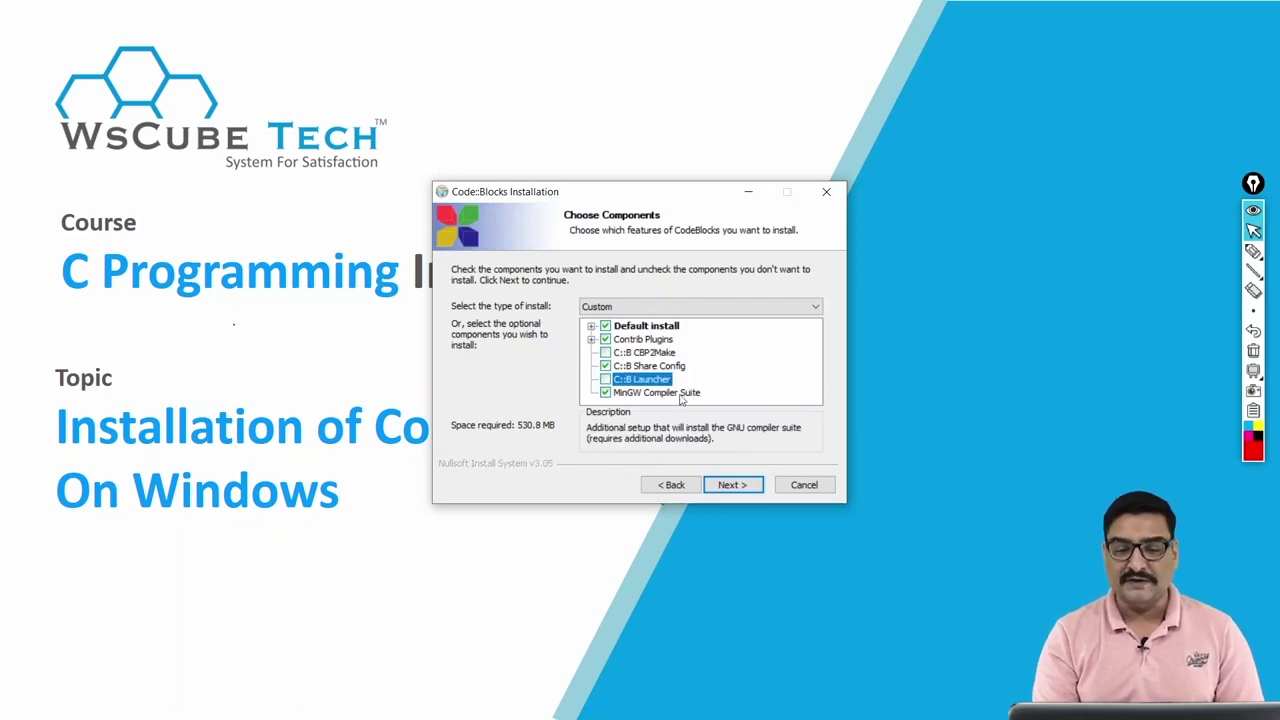
pyautogui.click(657, 384)
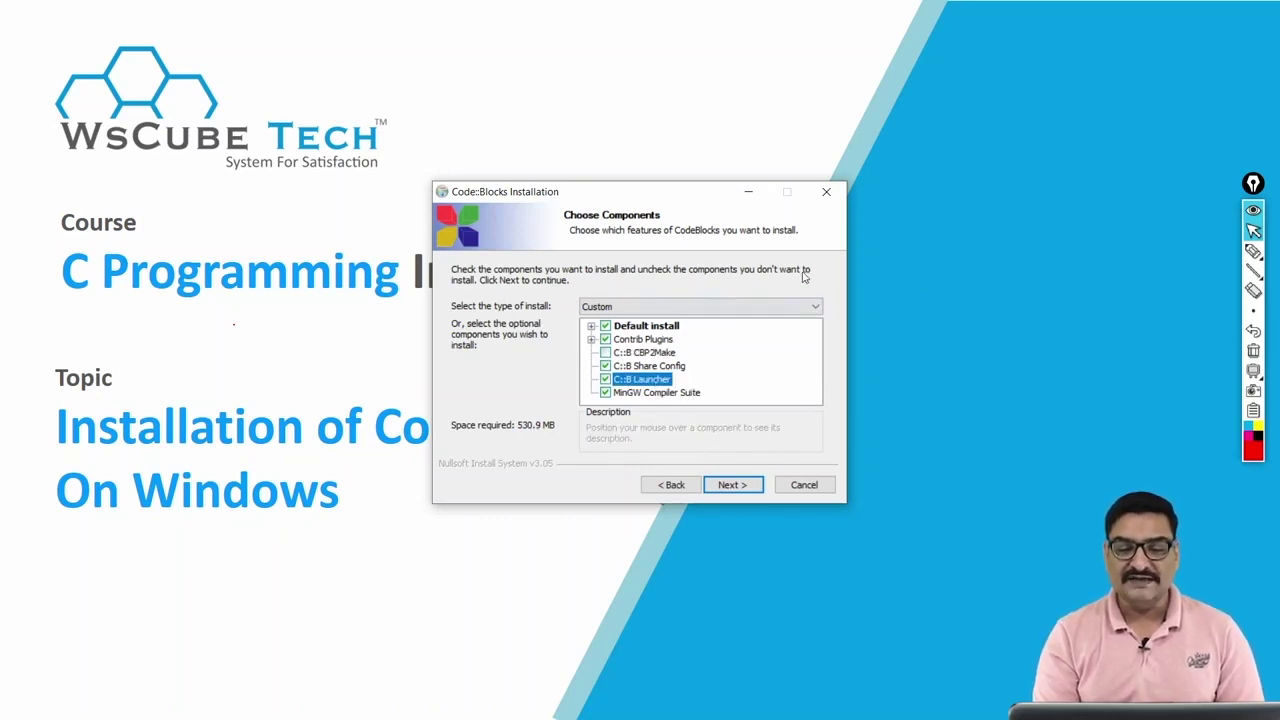
pyautogui.press('Up')
pyautogui.press('Up')
pyautogui.press('space')
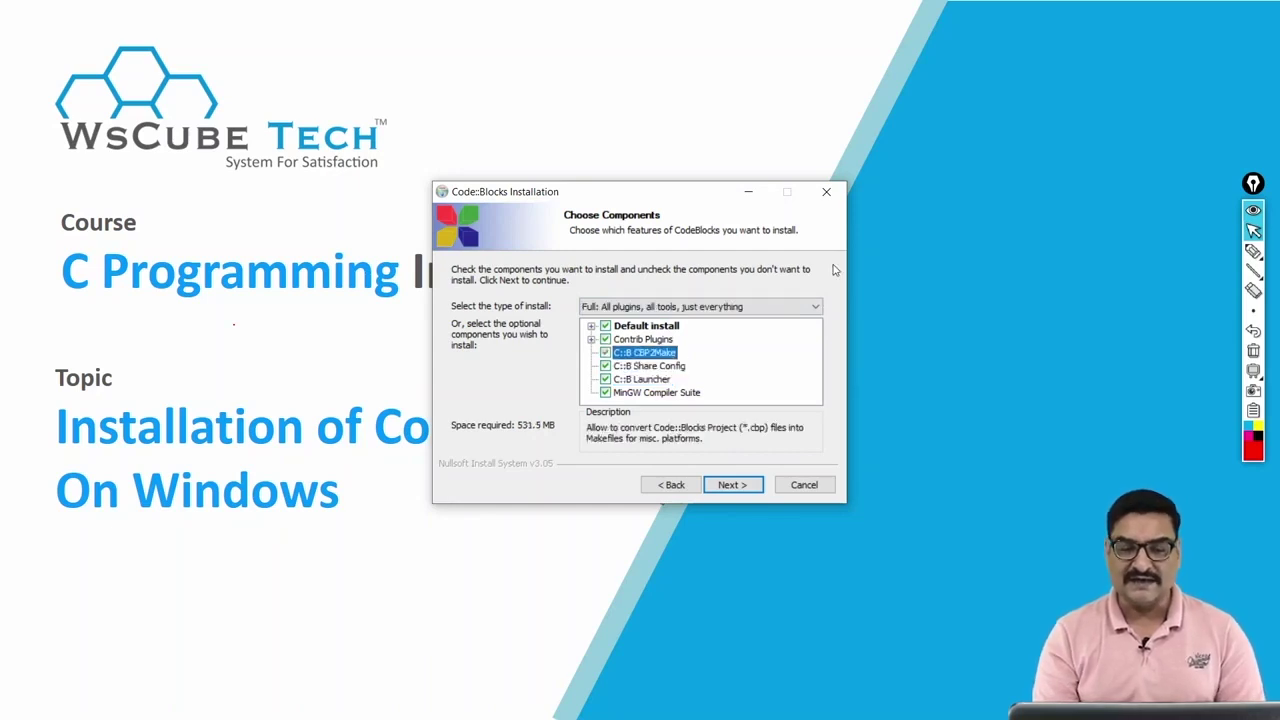
# Install all components into C:\Program Files\CodeBlocks and run Code::Blocks when the setup offers it.
pyautogui.click(741, 487)
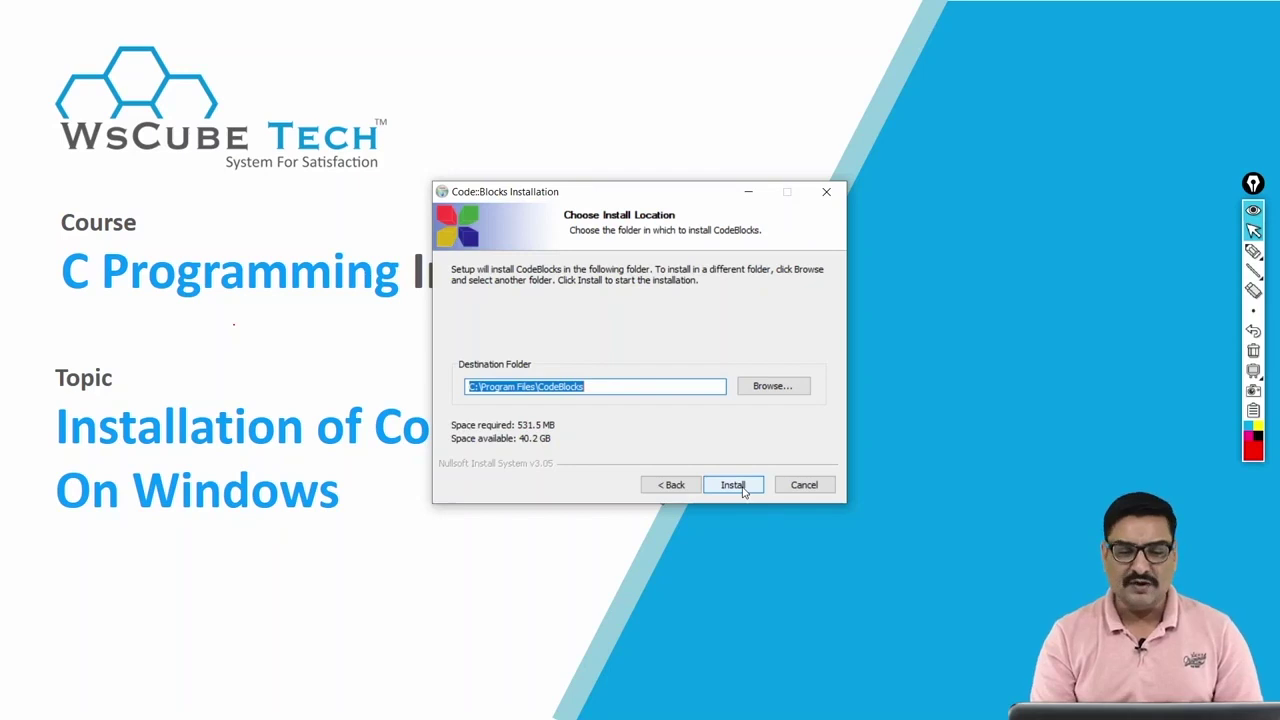
pyautogui.click(735, 485)
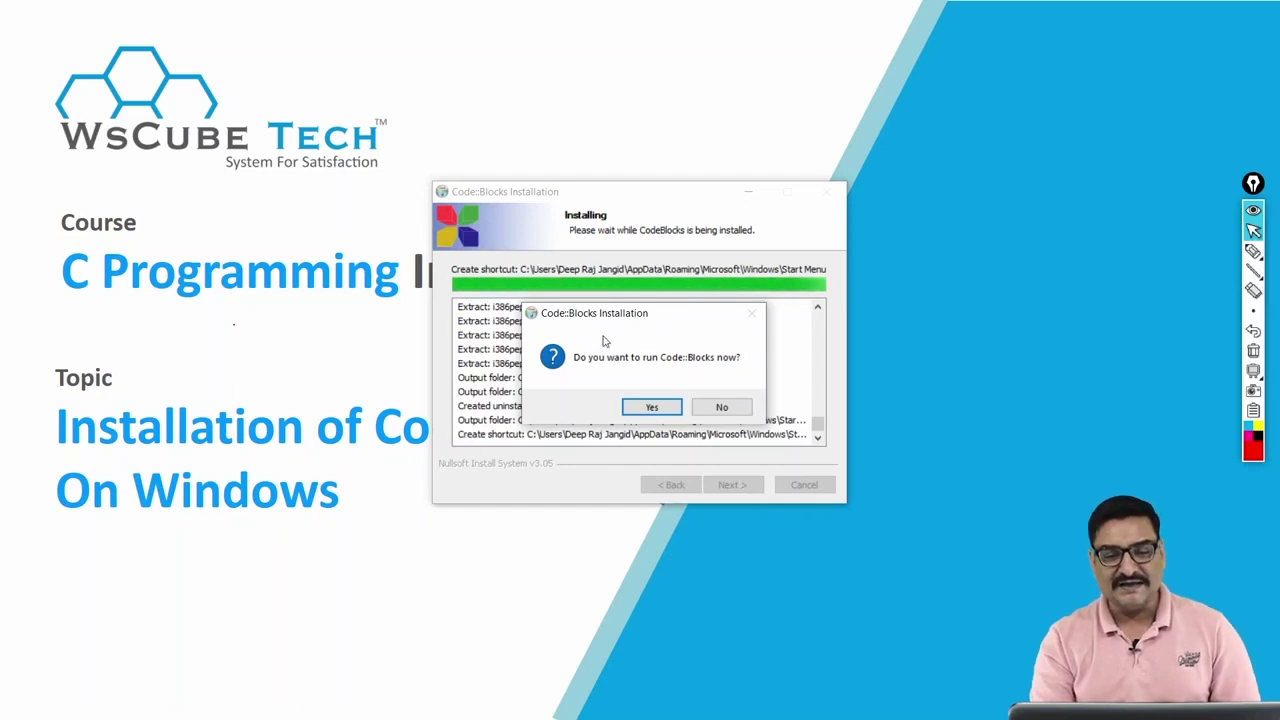
pyautogui.click(652, 407)
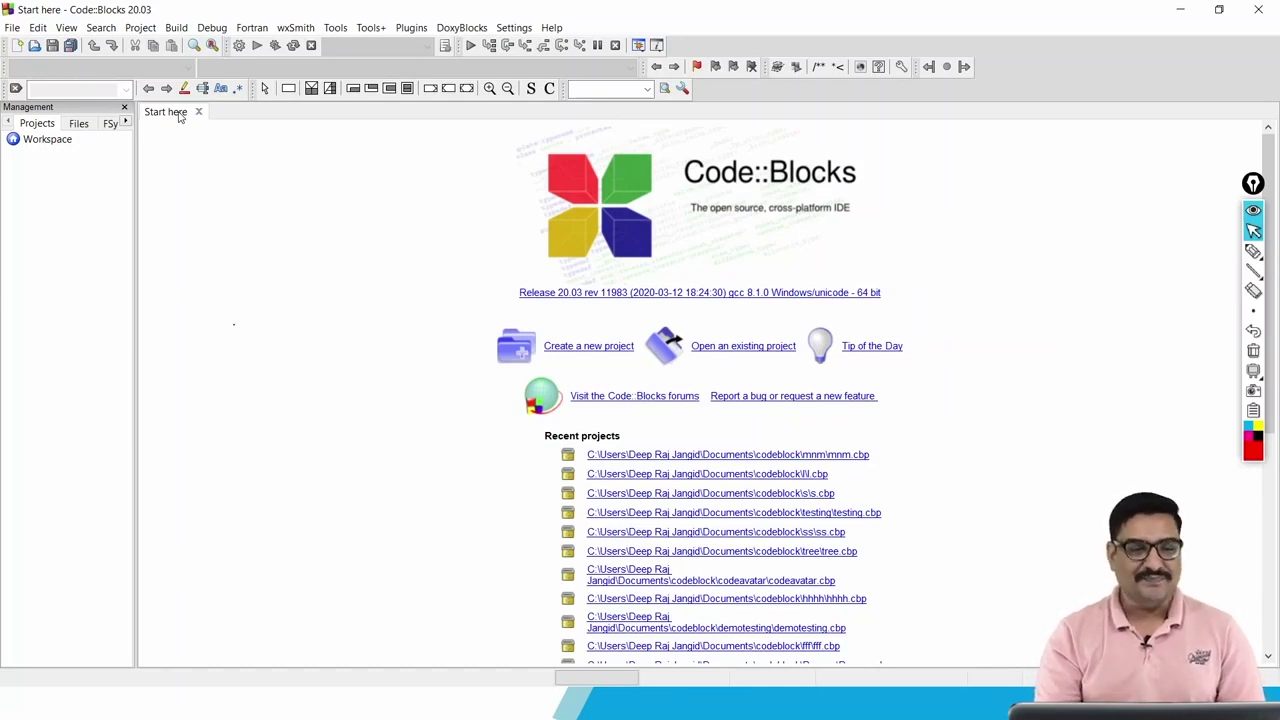
# Start a new project from a template and select the Console application template.
pyautogui.click(12, 28)
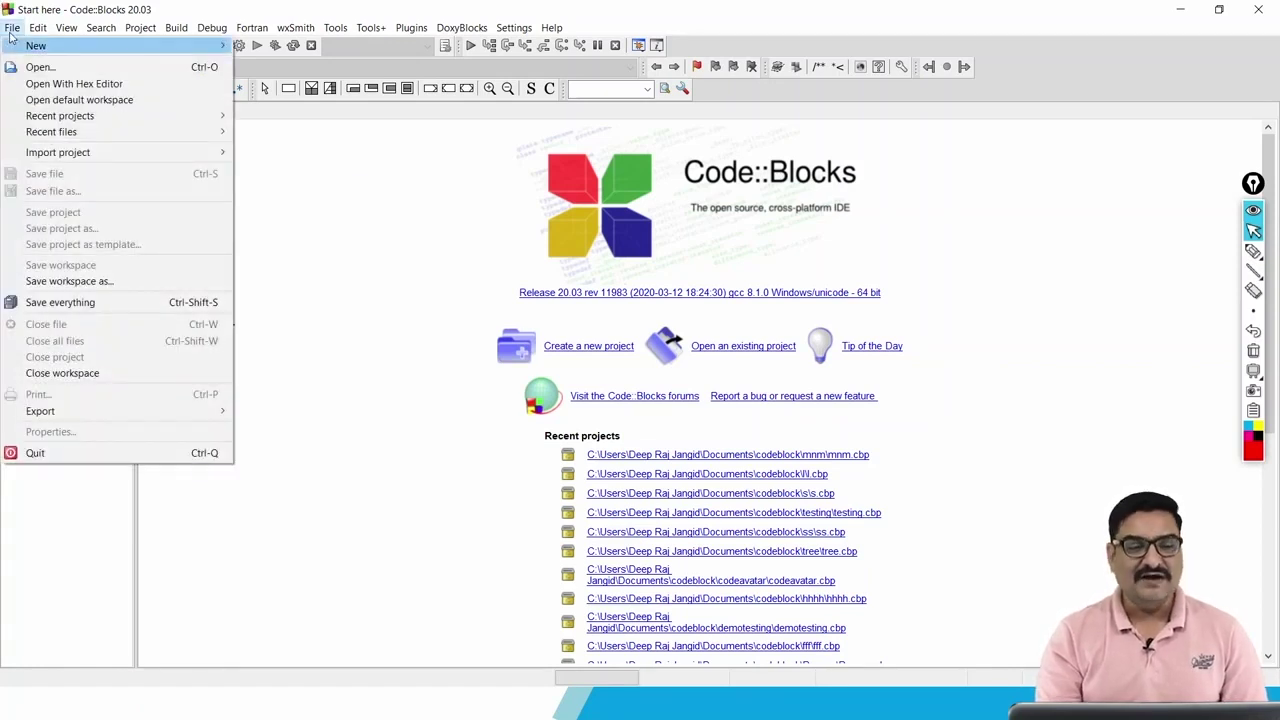
pyautogui.moveTo(11, 37)
pyautogui.press('Down')
pyautogui.press('Down')
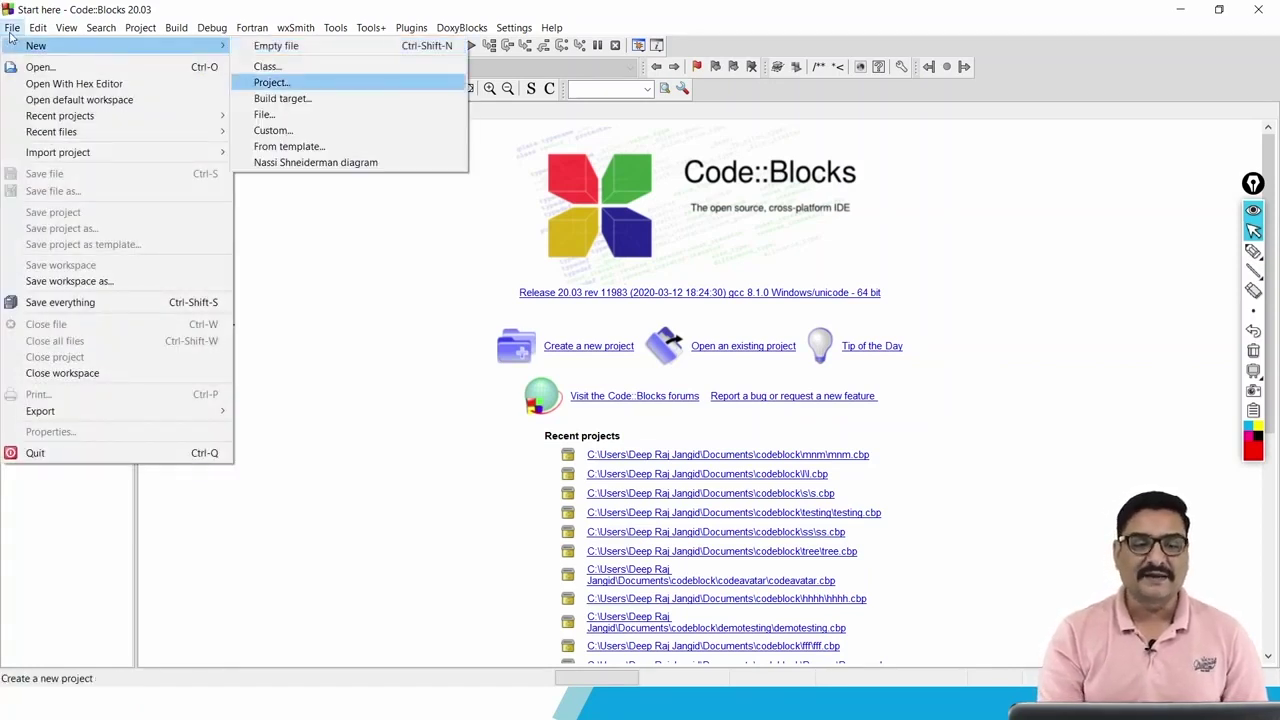
pyautogui.press('Return')
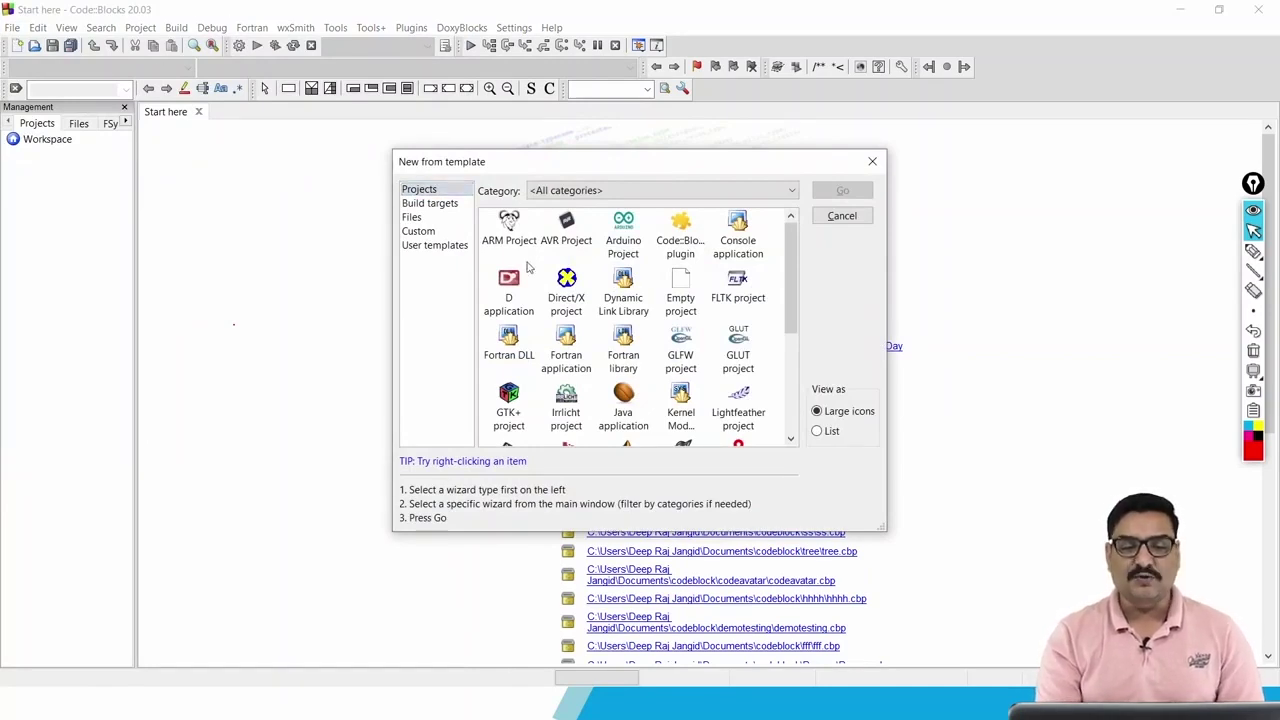
pyautogui.click(578, 226)
pyautogui.press('Right')
pyautogui.press('Right')
pyautogui.press('Right')
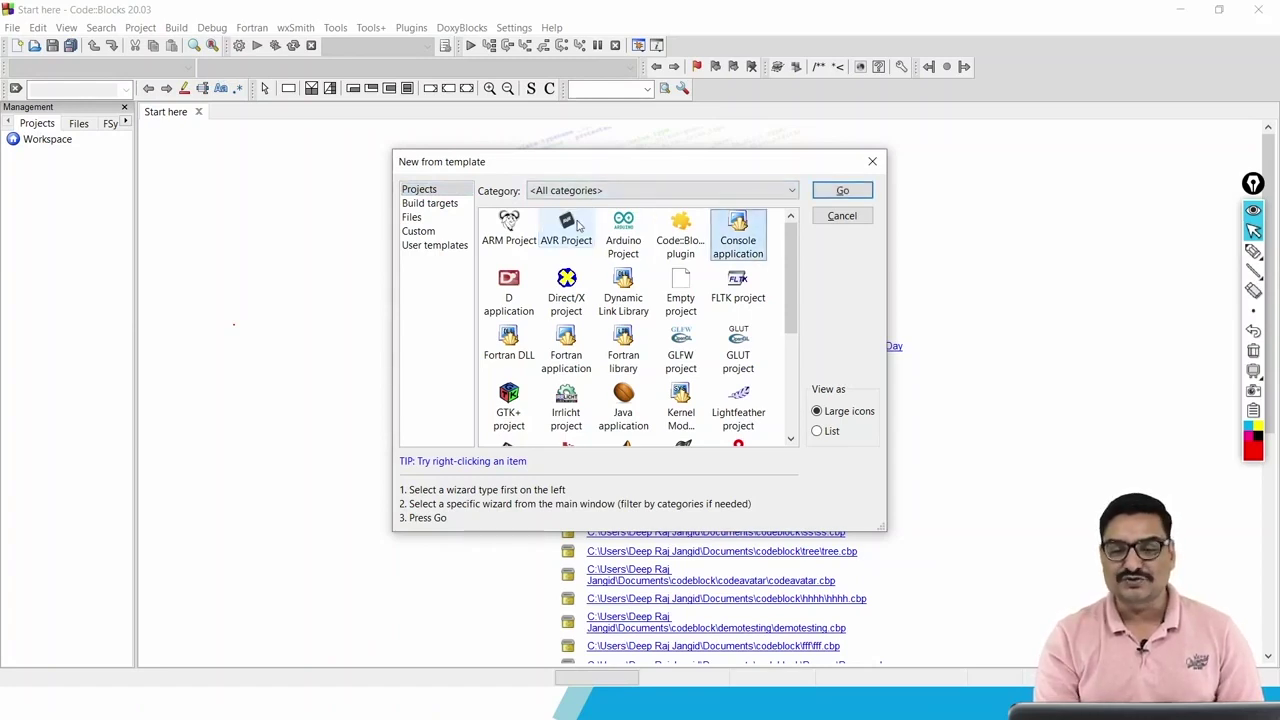
# Look through the project templates listed below Console application and return to the Console application entry.
pyautogui.press('Down')
pyautogui.press('Down')
pyautogui.press('Down')
pyautogui.press('Down')
pyautogui.press('Down')
pyautogui.press('Down')
pyautogui.press('Down')
pyautogui.press('Up')
pyautogui.press('Up')
pyautogui.press('Up')
pyautogui.press('Up')
pyautogui.press('Up')
pyautogui.press('Up')
pyautogui.press('Up')
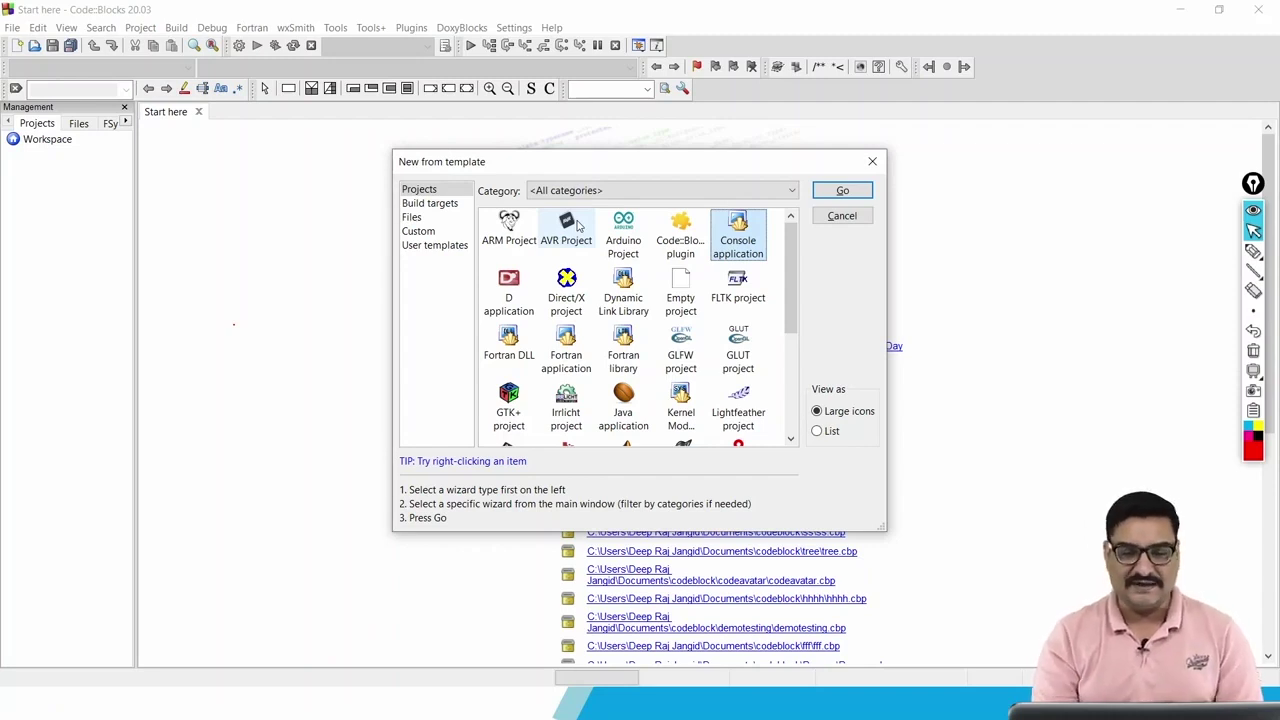
# Launch the Console application wizard and choose C as the project language.
pyautogui.click(828, 192)
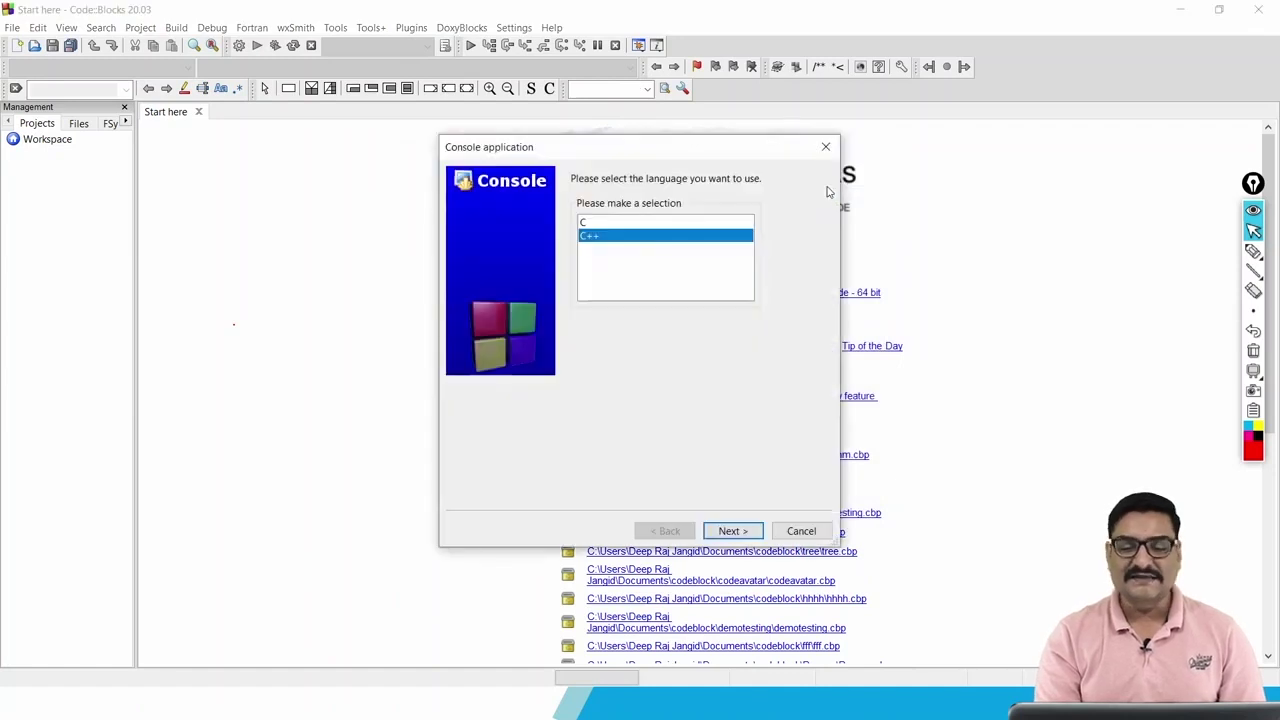
pyautogui.click(594, 224)
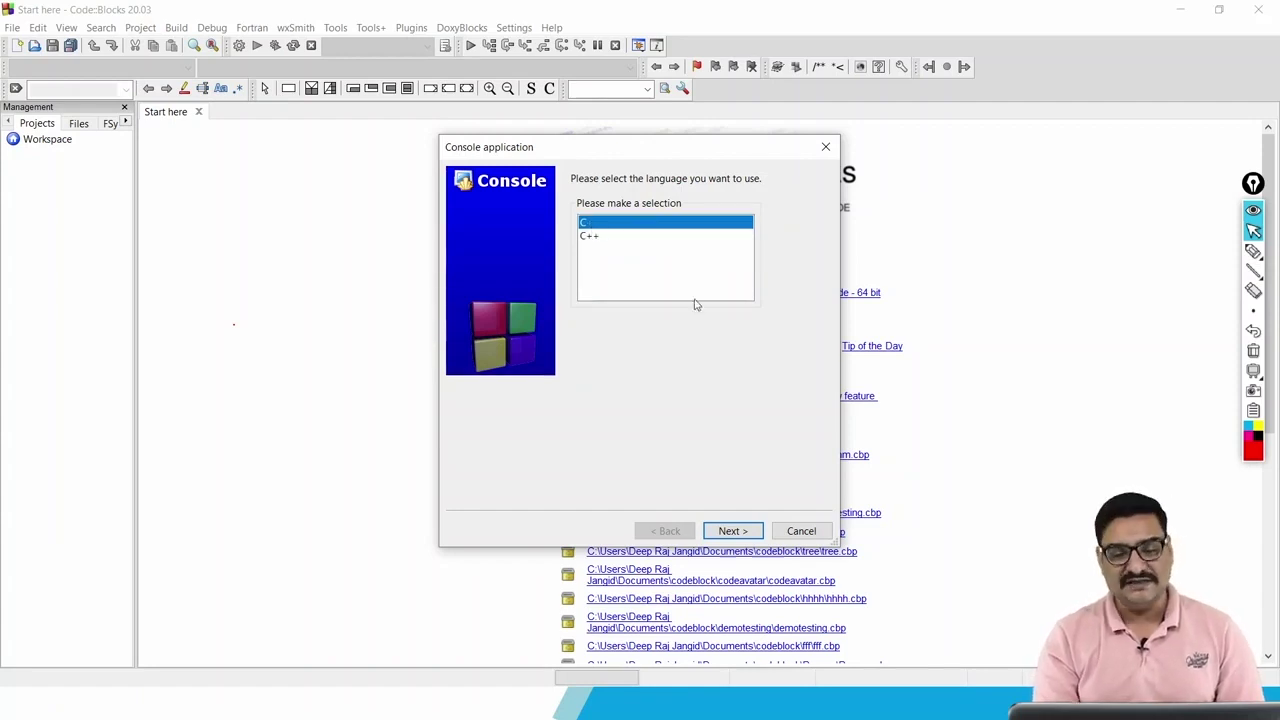
pyautogui.click(732, 531)
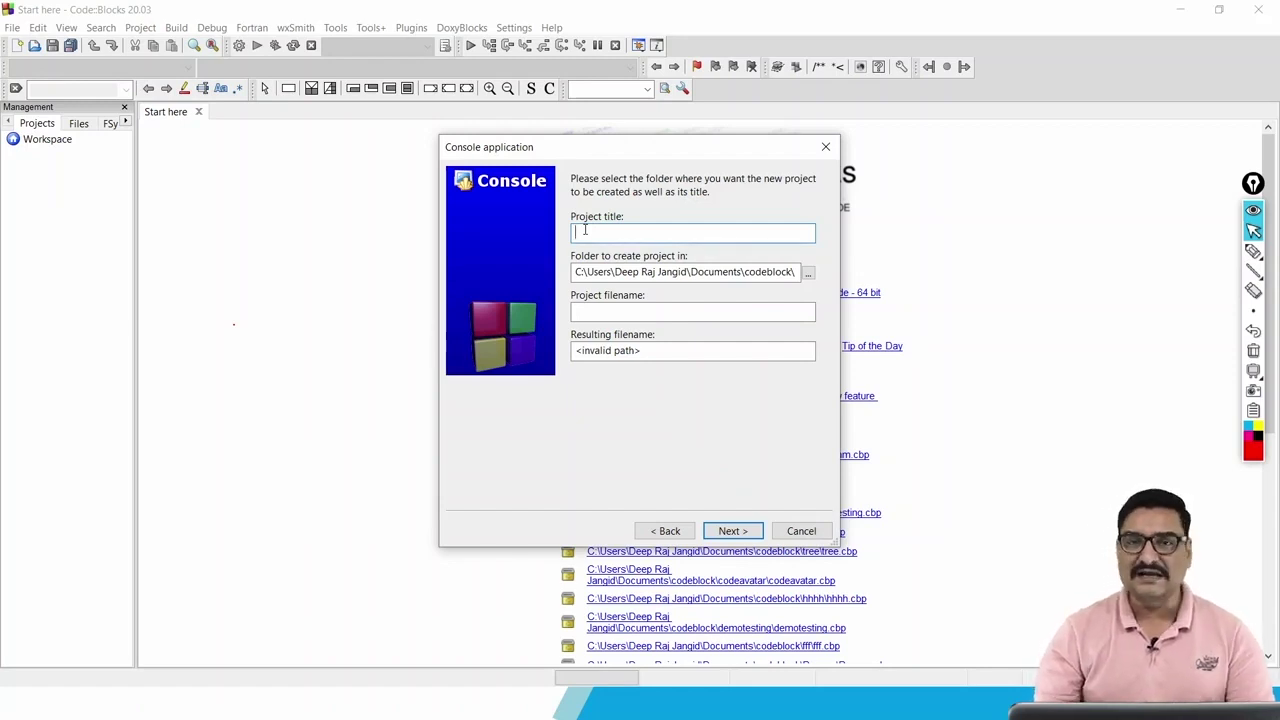
# Try to title the project Test12345 in the existing codeblock folder, declining to overwrite the project of the same name.
pyautogui.write('Test')
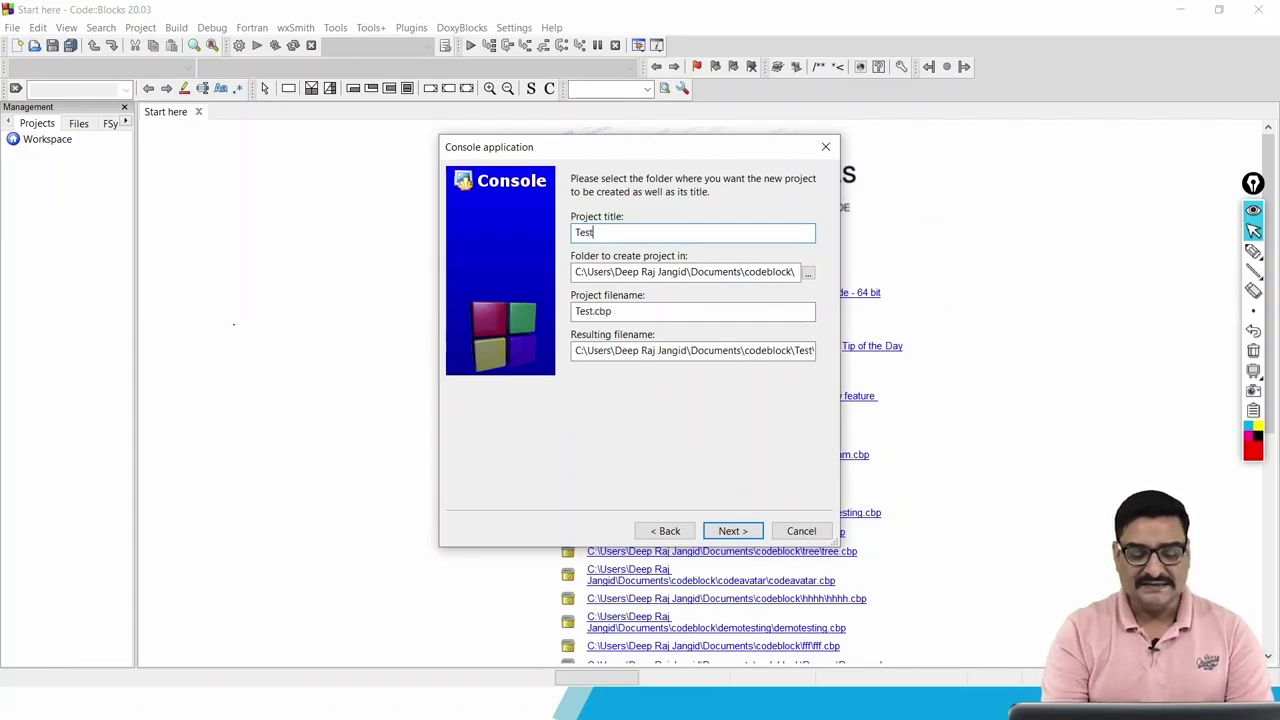
pyautogui.write('123456')
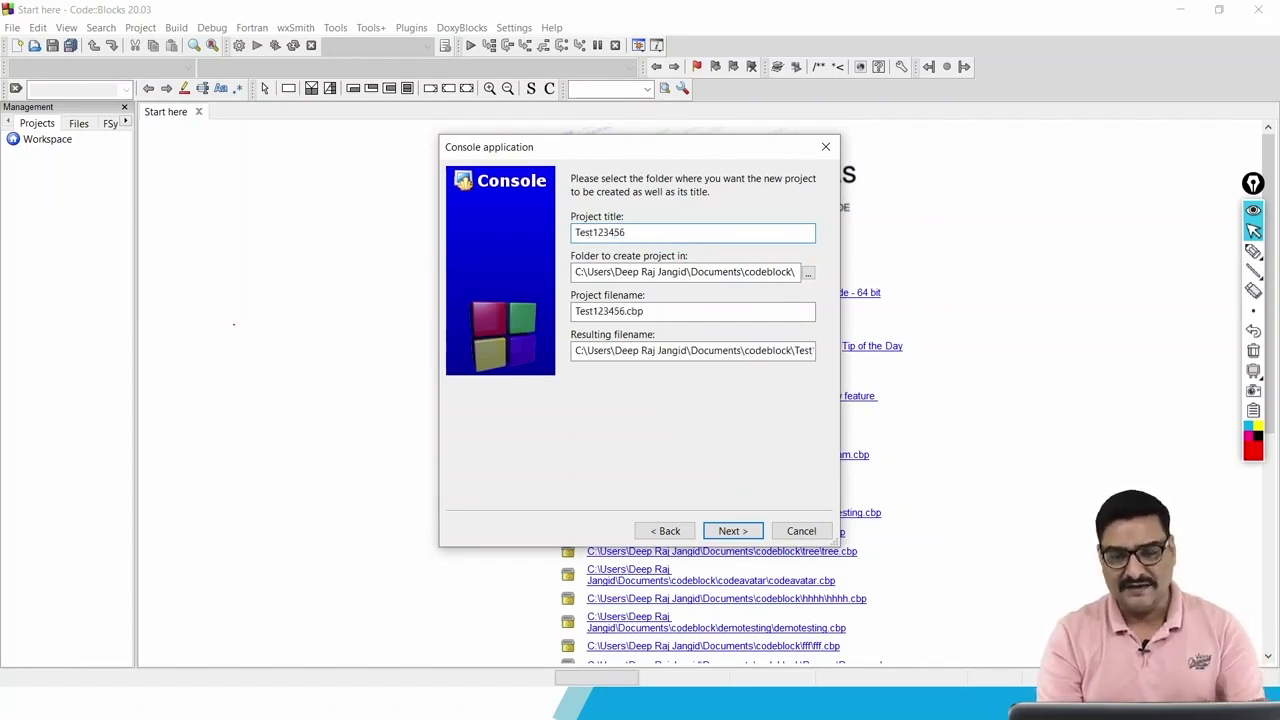
pyautogui.press('BackSpace')
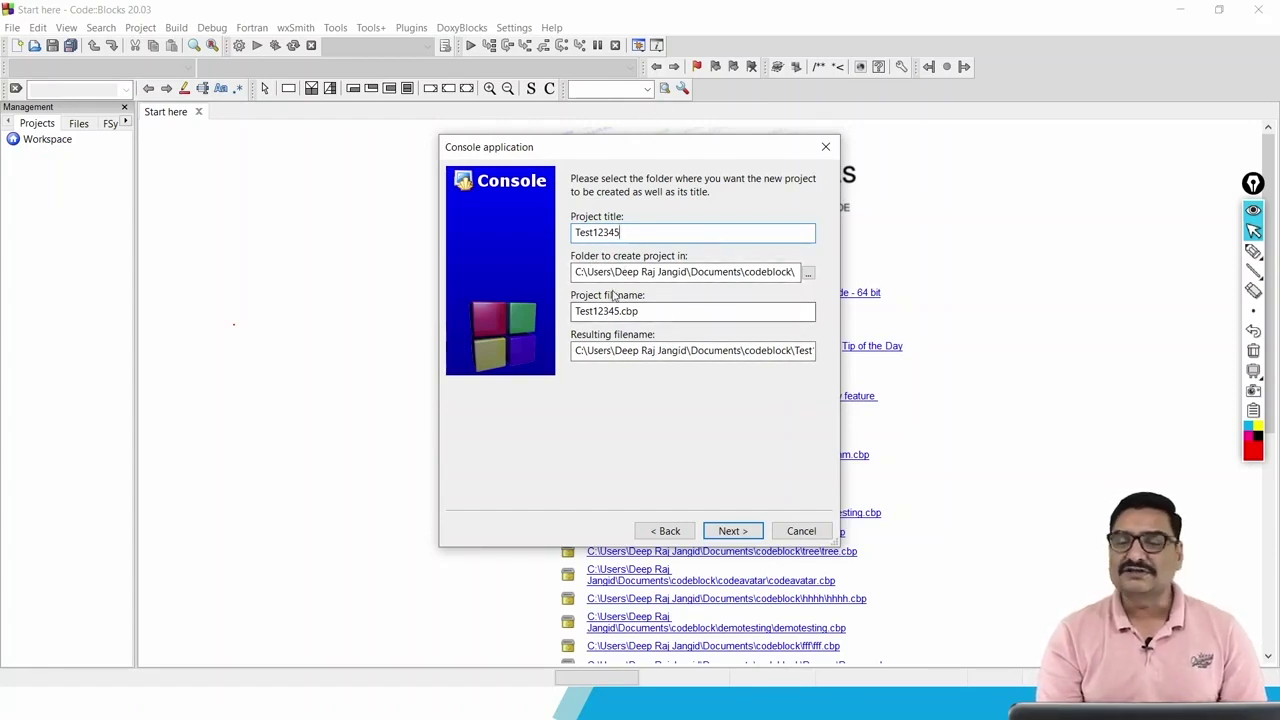
pyautogui.click(808, 273)
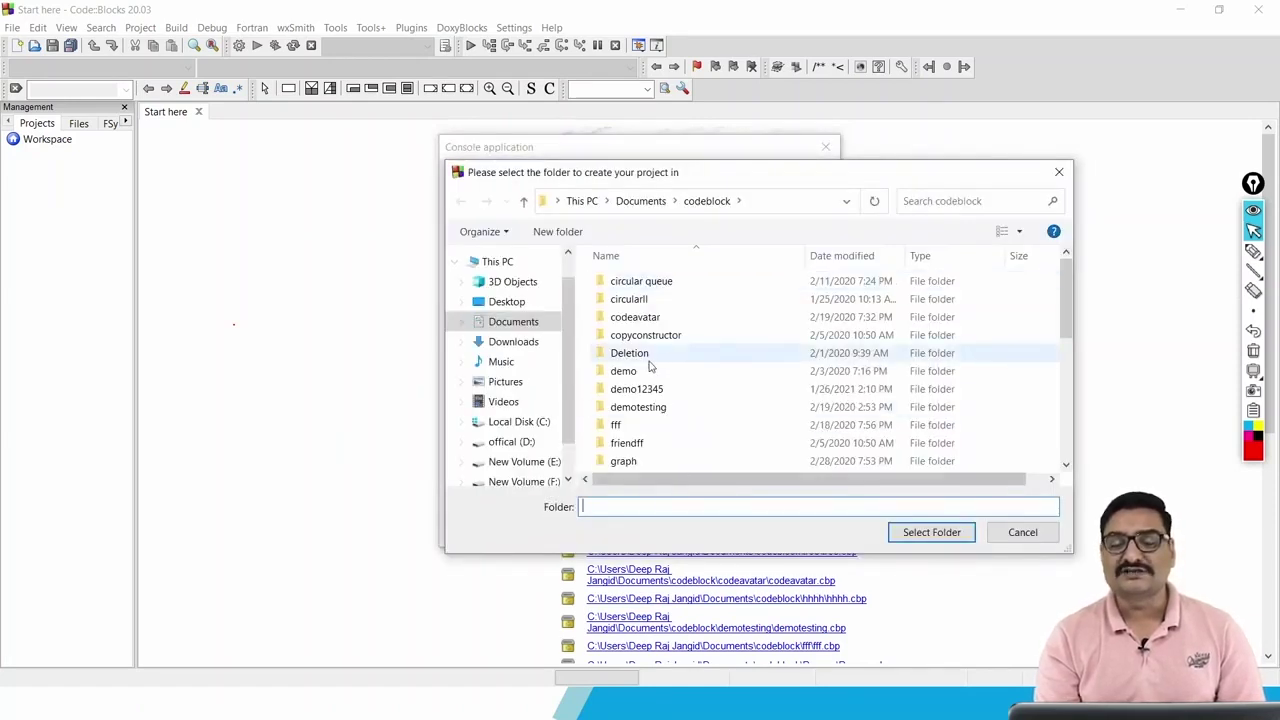
pyautogui.click(1058, 172)
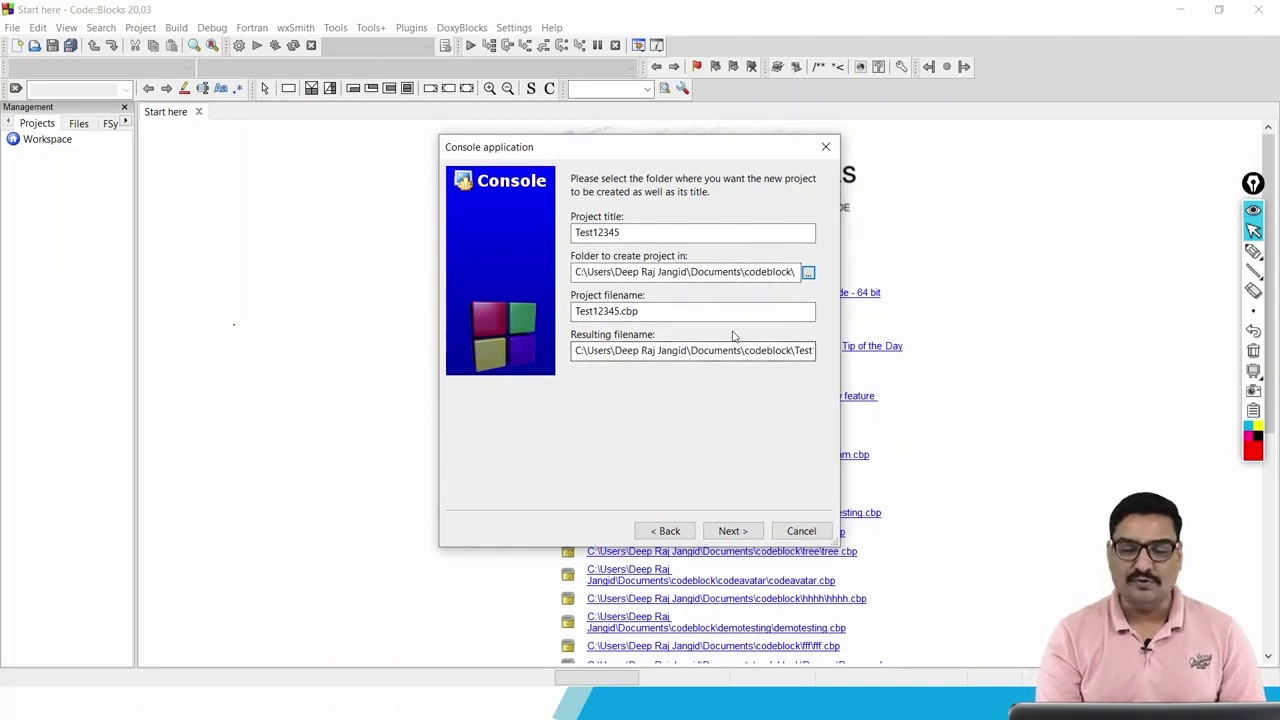
pyautogui.click(735, 529)
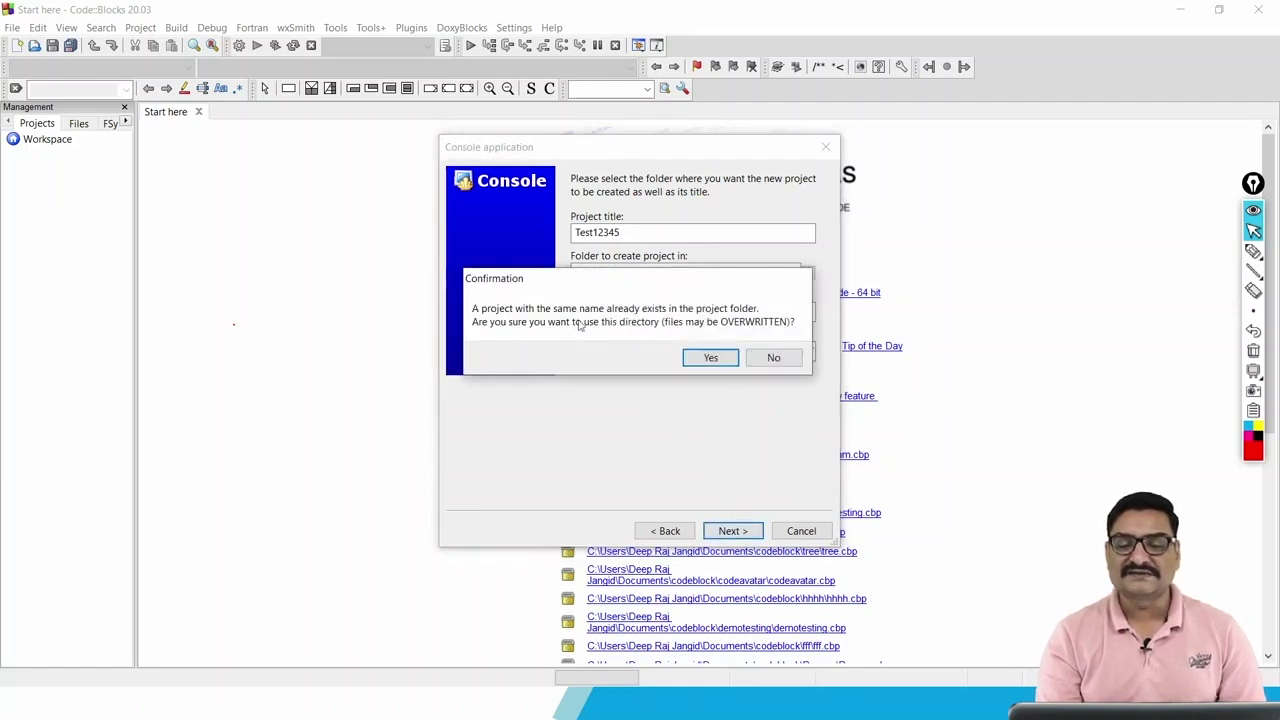
pyautogui.click(778, 362)
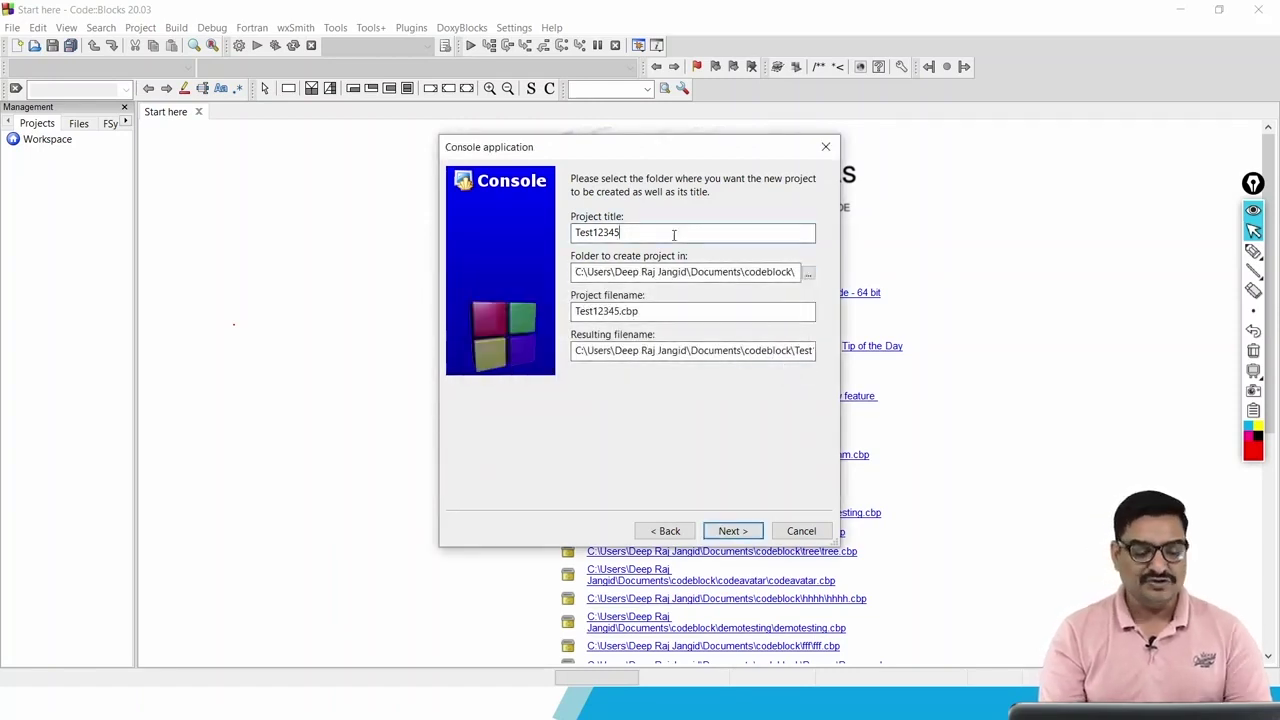
# Title the project wscubetech1 and choose the GNU GCC Compiler for it.
pyautogui.doubleClick(673, 234)
pyautogui.write('ws')
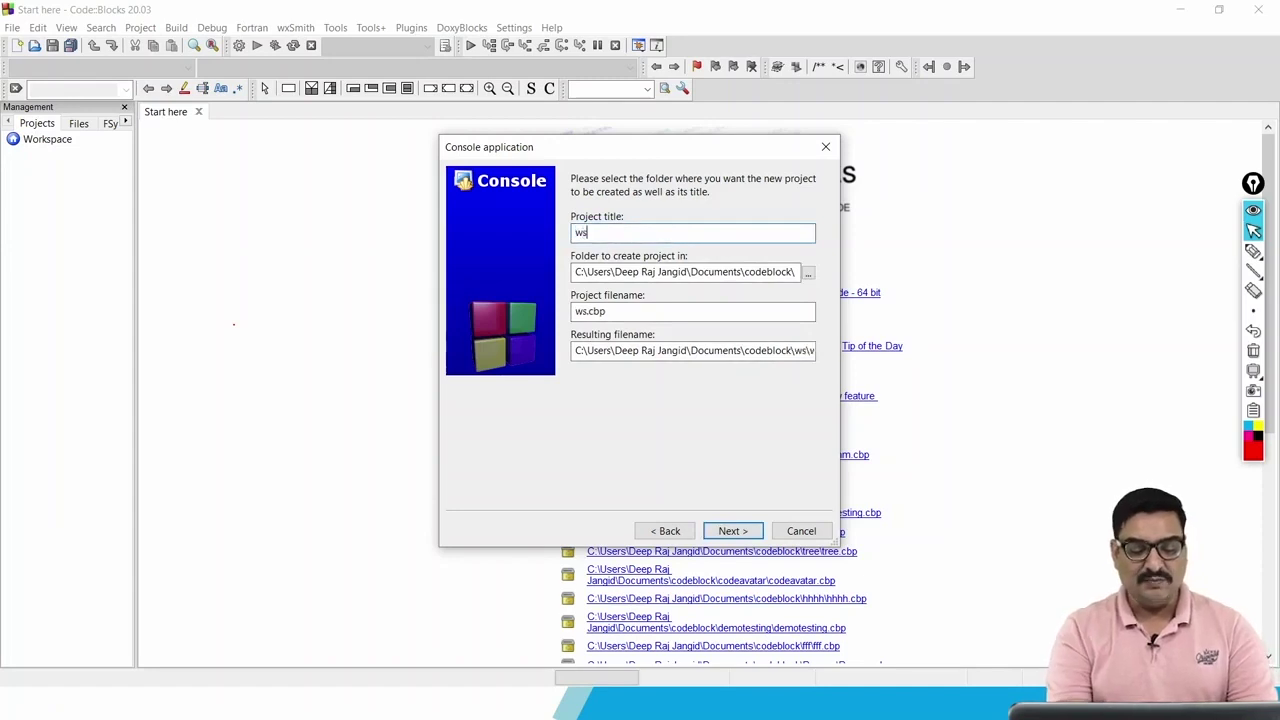
pyautogui.write('cubetech1')
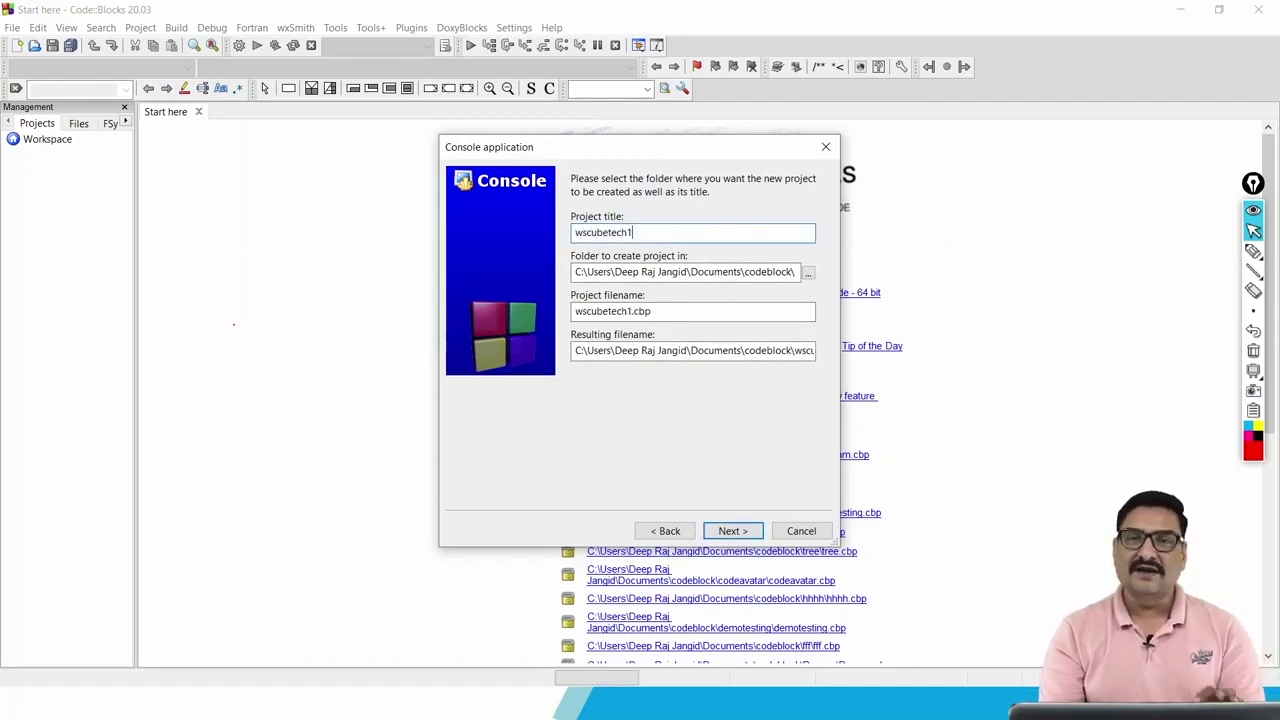
pyautogui.click(732, 531)
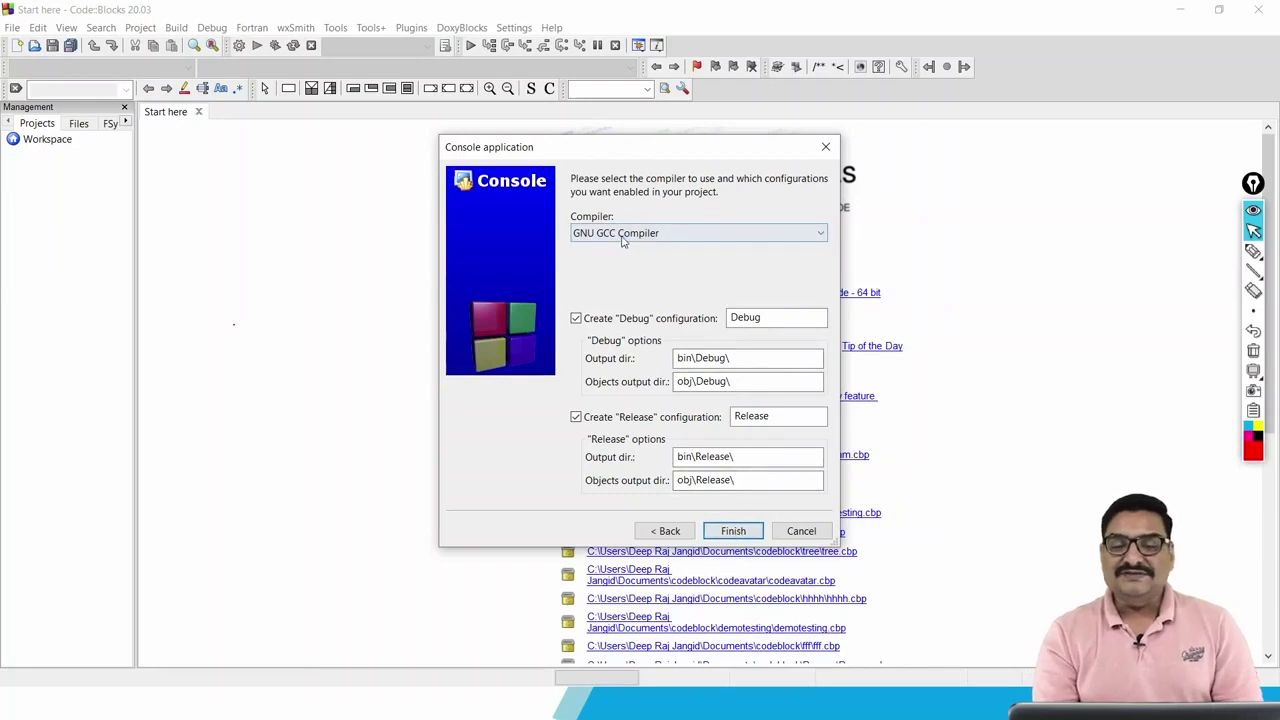
pyautogui.click(671, 236)
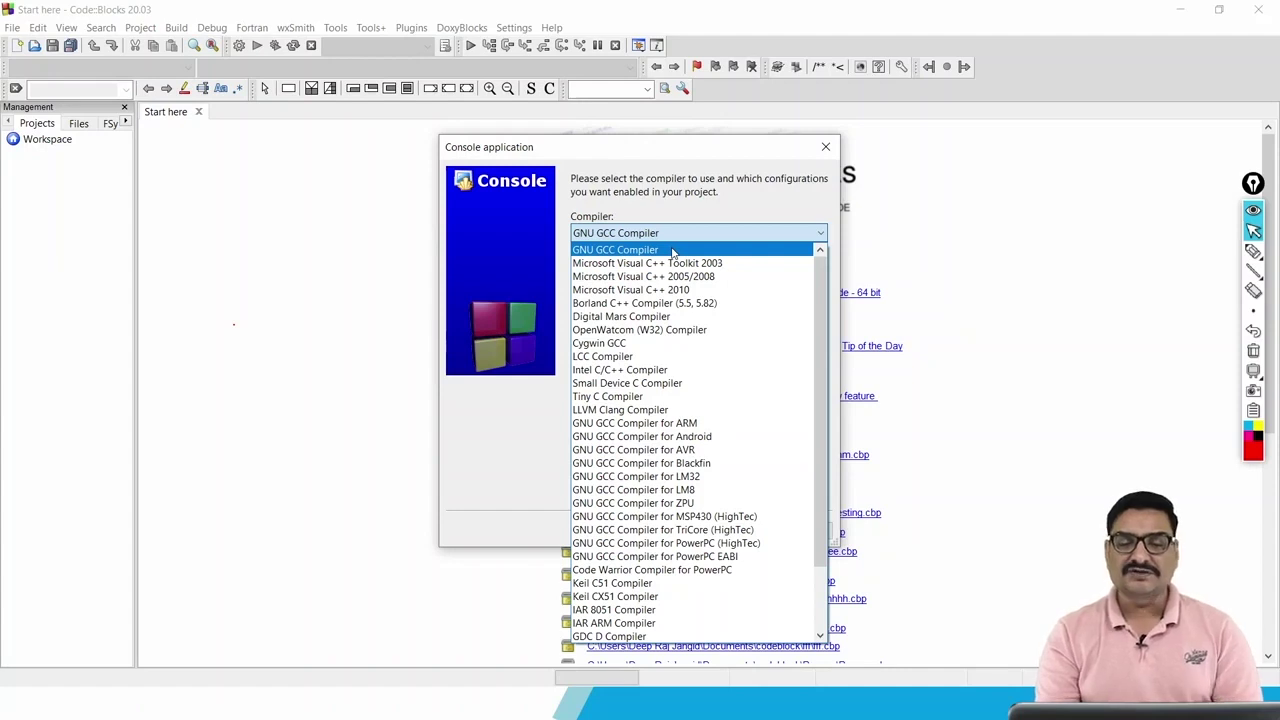
pyautogui.click(673, 253)
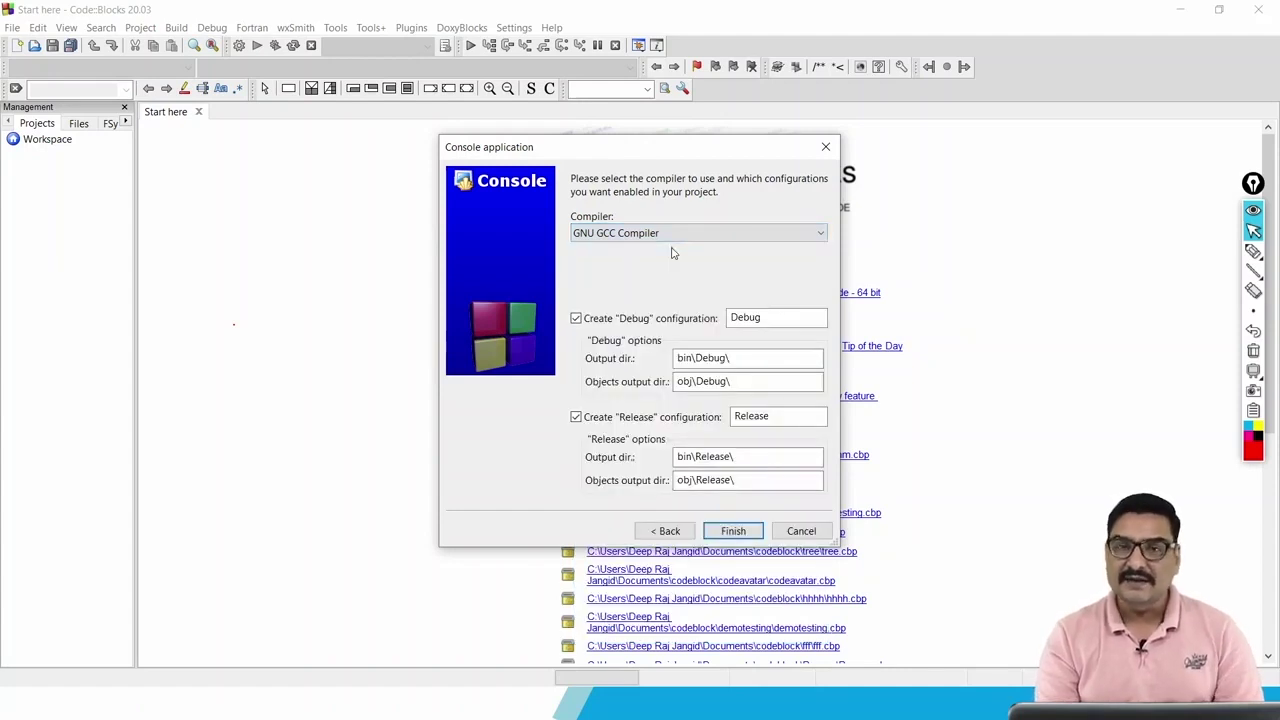
# Look through the compilers offered for the project, down to No Compiler, and close the Console application wizard.
pyautogui.click(664, 234)
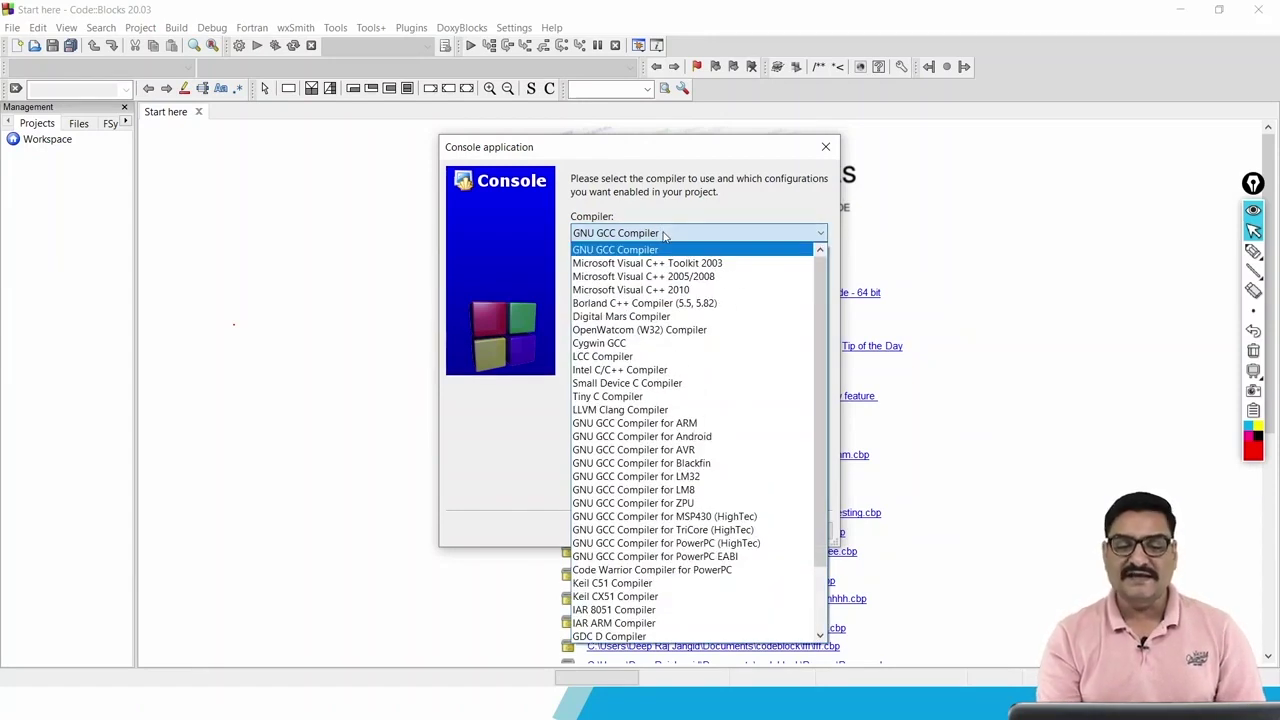
pyautogui.press('Down')
pyautogui.press('Down')
pyautogui.press('Down')
pyautogui.press('Down')
pyautogui.press('Down')
pyautogui.press('Down')
pyautogui.press('Down')
pyautogui.press('Down')
pyautogui.press('Down')
pyautogui.press('Down')
pyautogui.press('Down')
pyautogui.press('Down')
pyautogui.press('Down')
pyautogui.press('Down')
pyautogui.press('Down')
pyautogui.press('Down')
pyautogui.press('Down')
pyautogui.press('Down')
pyautogui.press('Down')
pyautogui.press('Down')
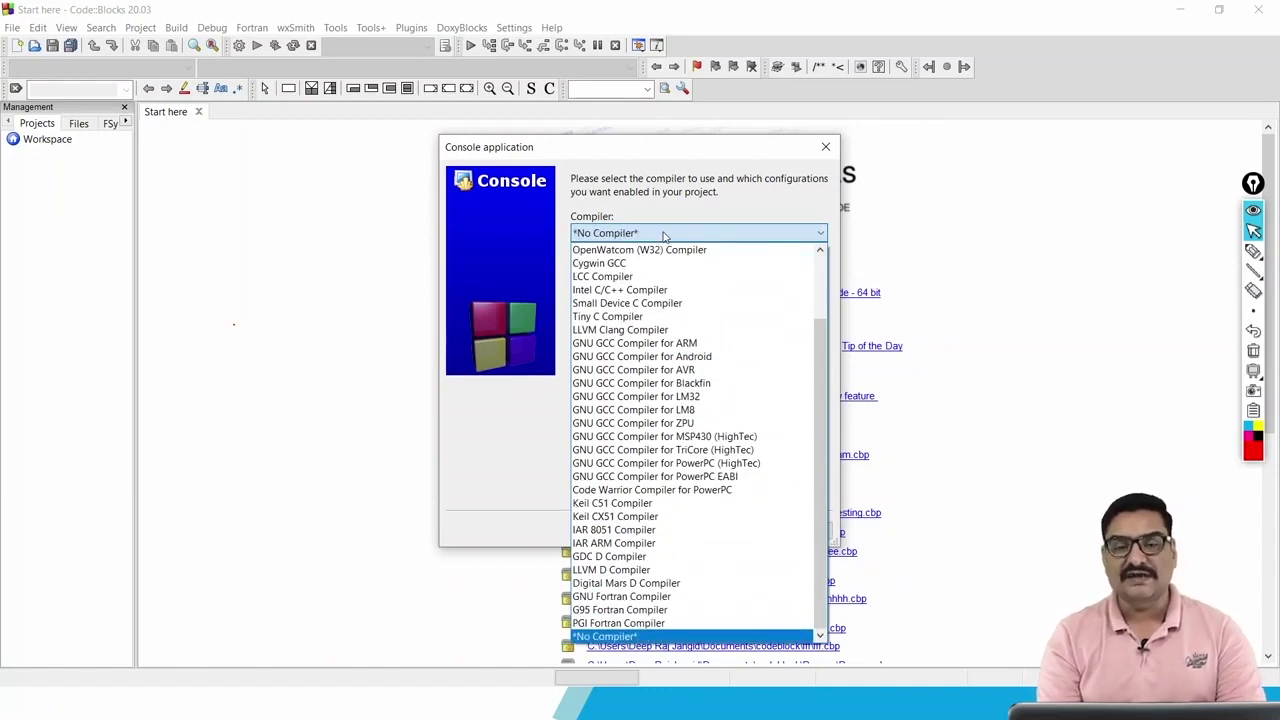
pyautogui.press('Return')
pyautogui.press('Escape')
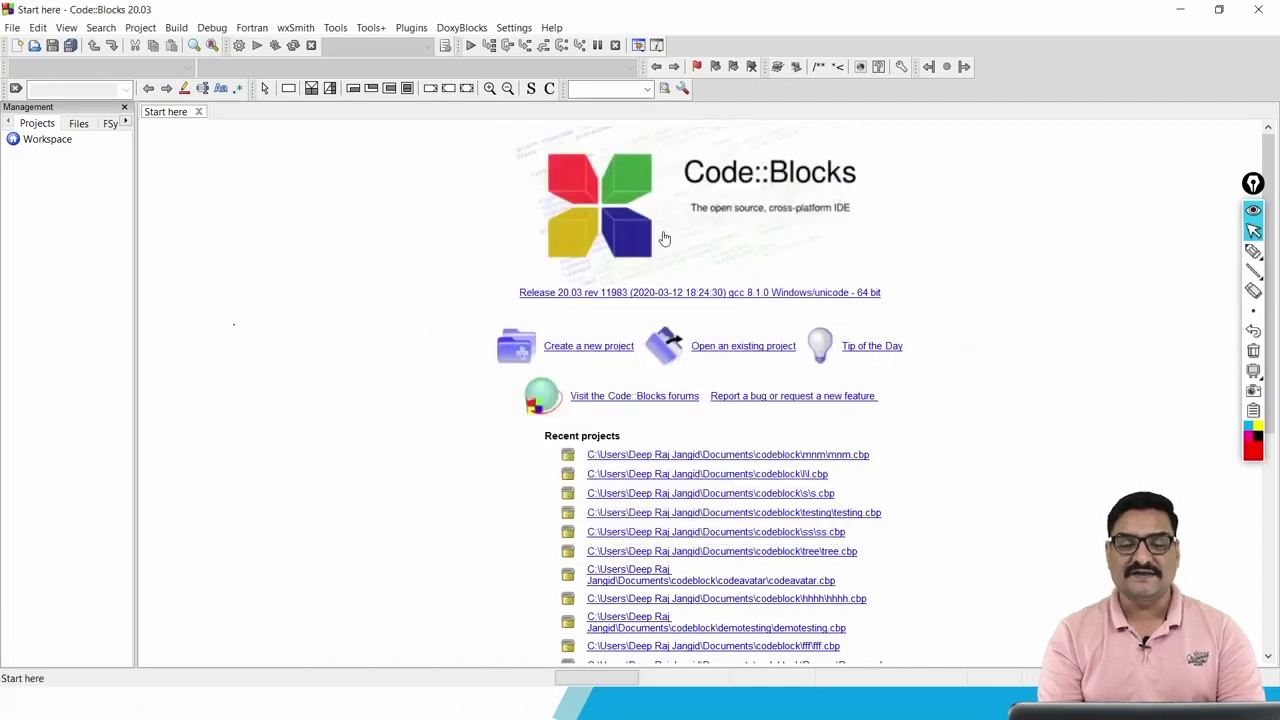
# Start a new project from the Console application template and choose C as its language.
pyautogui.click(13, 28)
pyautogui.moveTo(30, 46)
pyautogui.press('Right')
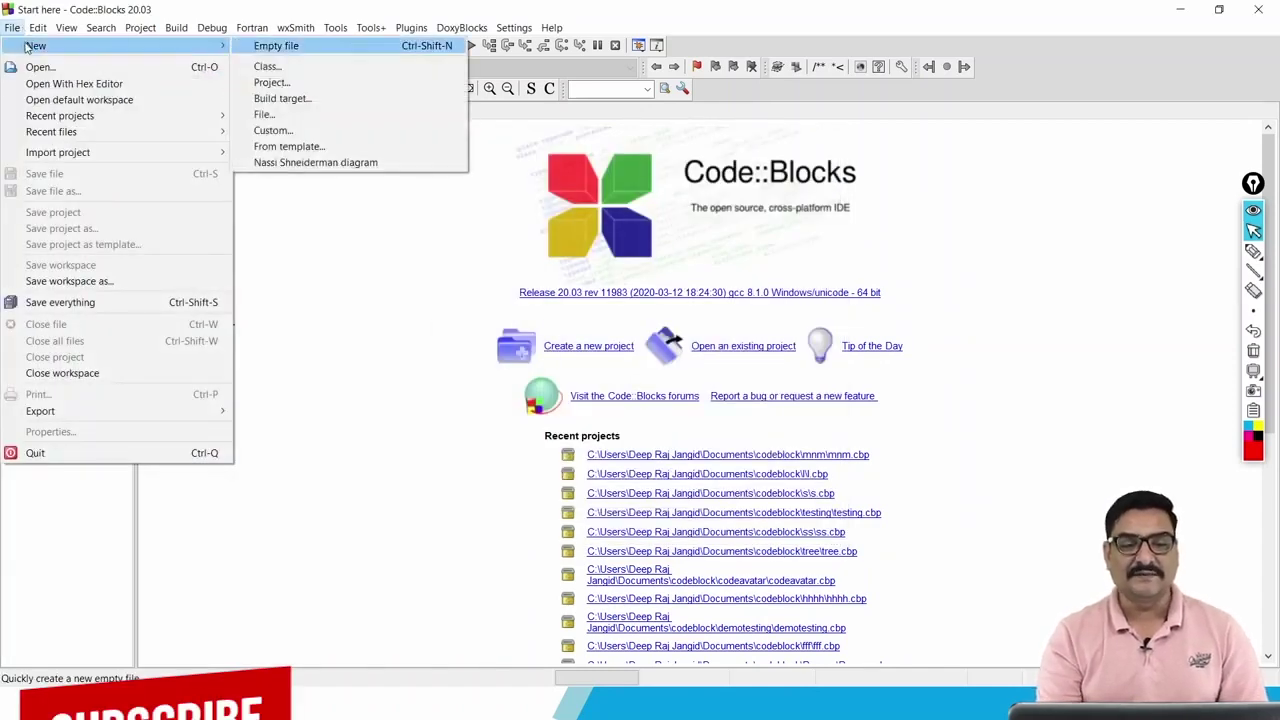
pyautogui.press('Down')
pyautogui.press('Down')
pyautogui.press('Return')
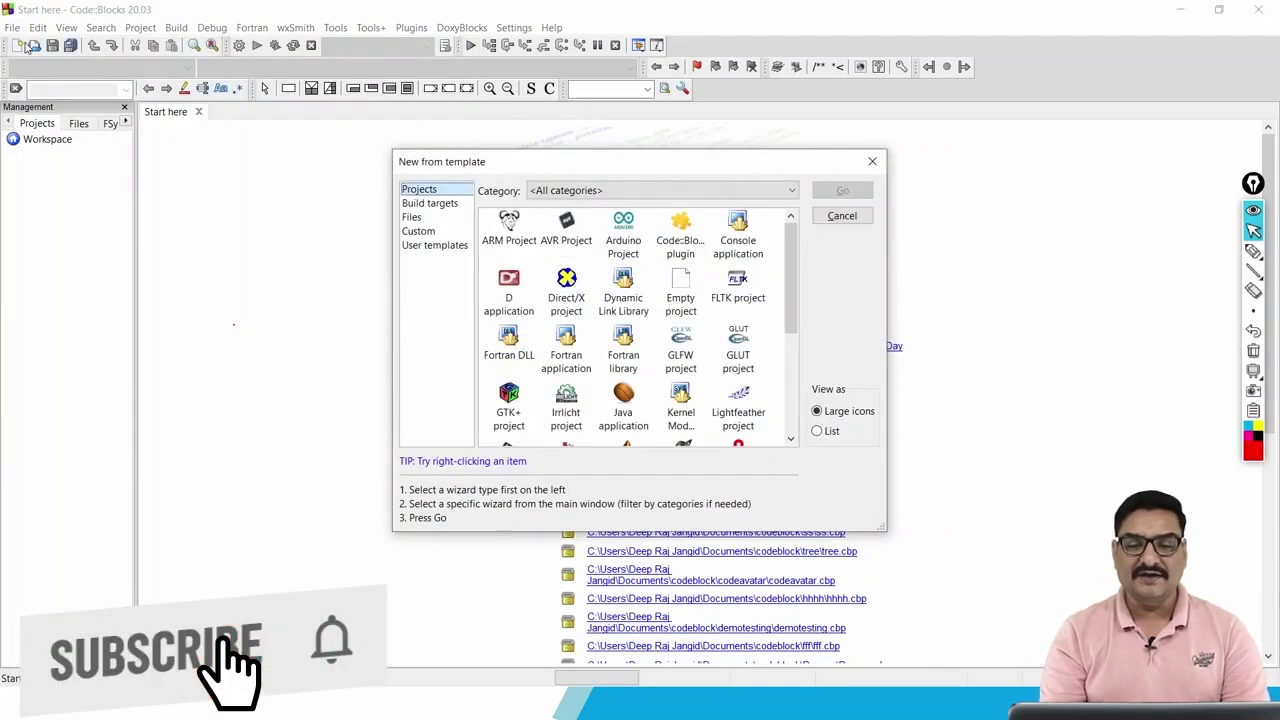
pyautogui.click(752, 256)
pyautogui.doubleClick(752, 256)
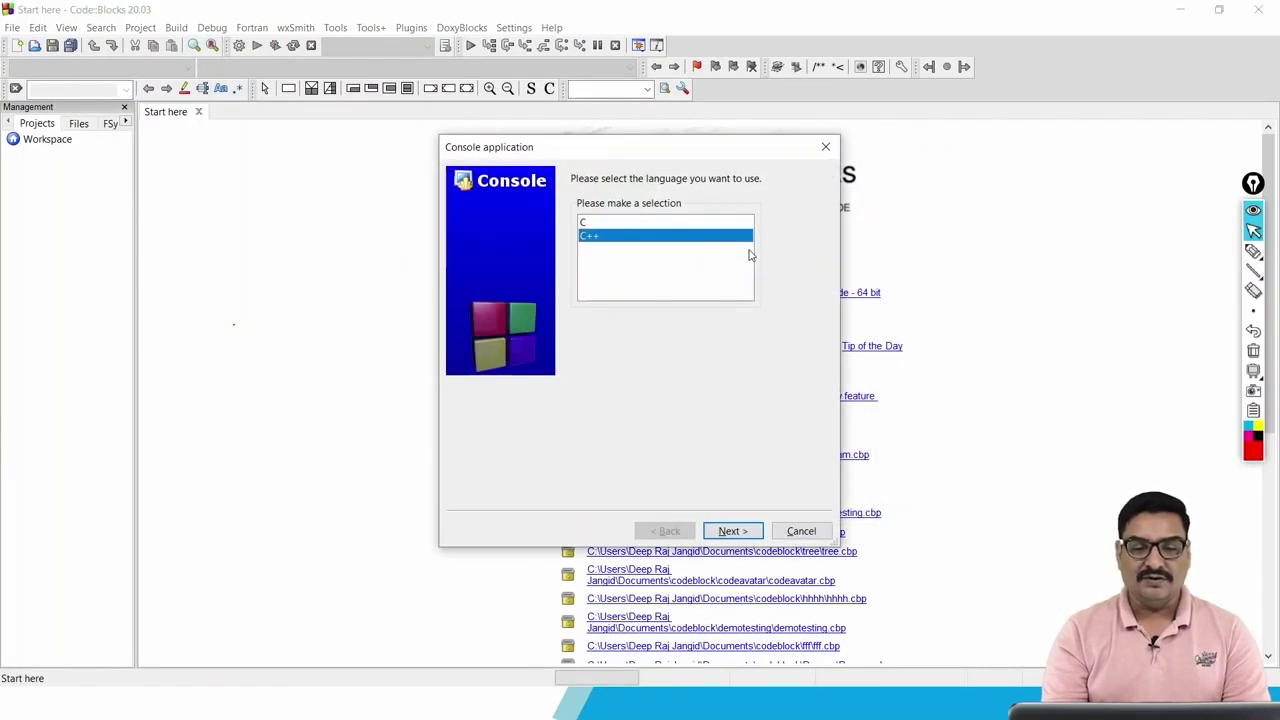
pyautogui.press('Tab')
pyautogui.press('Tab')
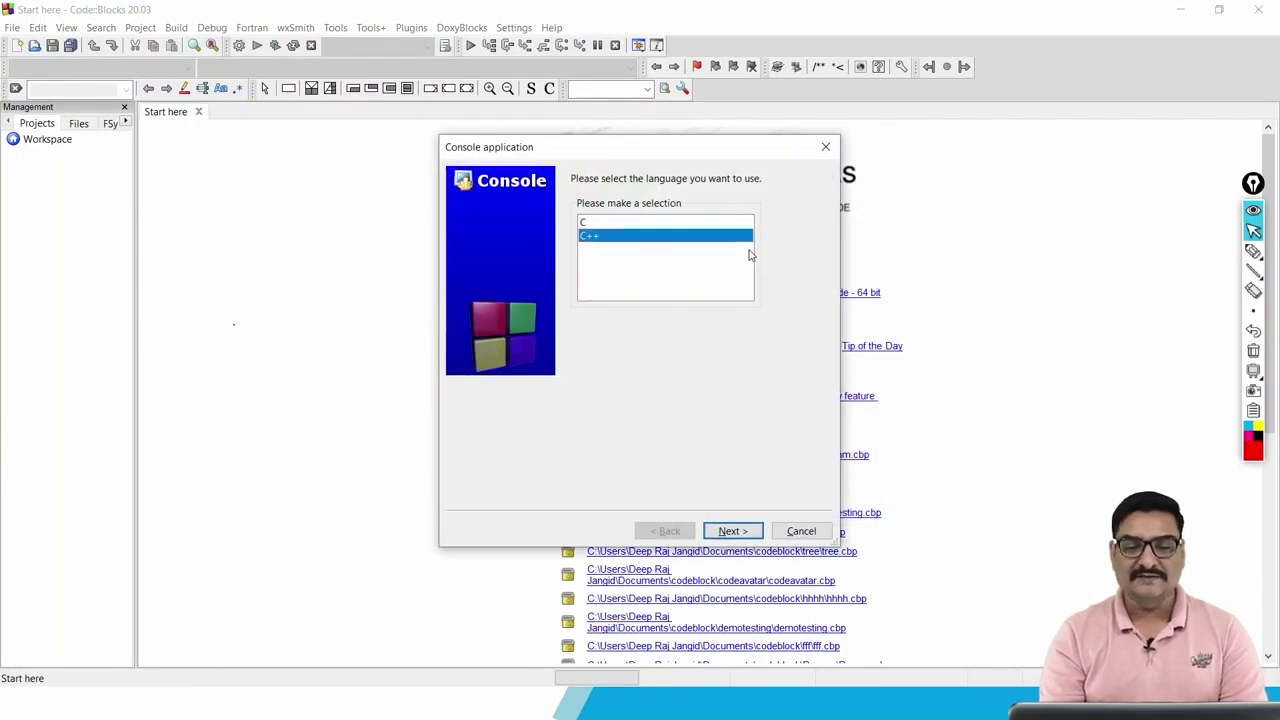
pyautogui.click(714, 226)
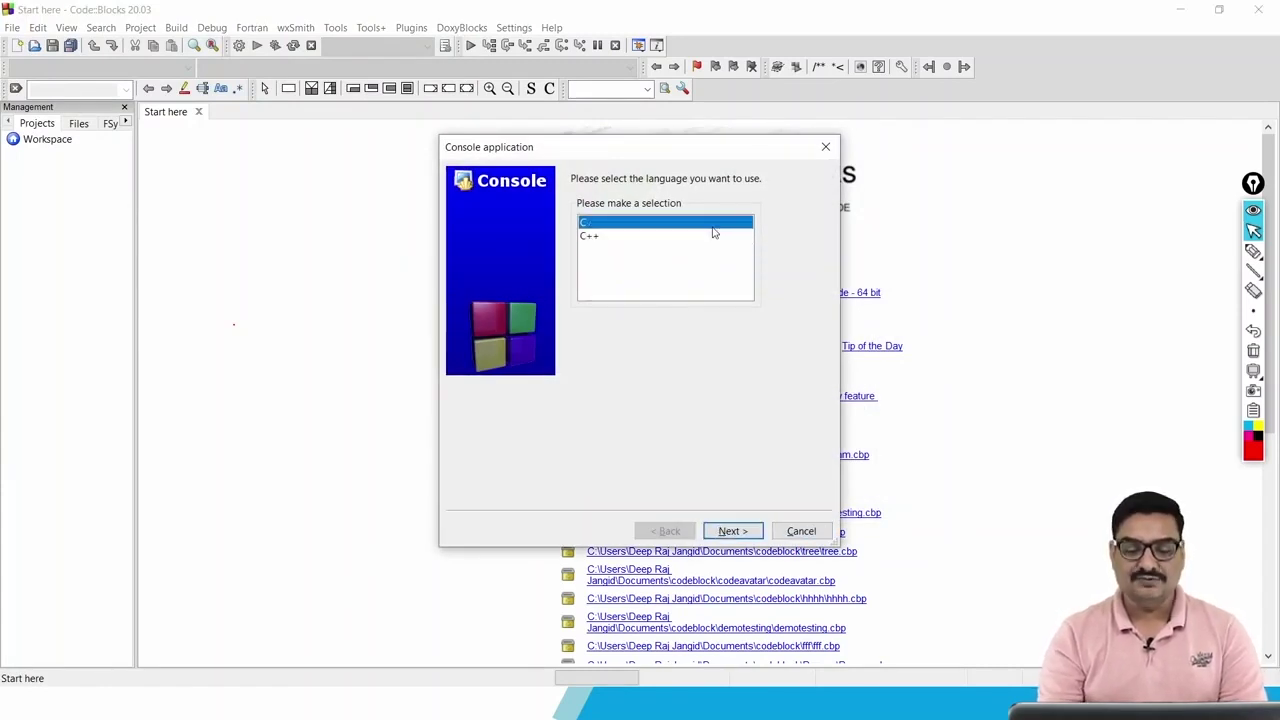
pyautogui.press('Return')
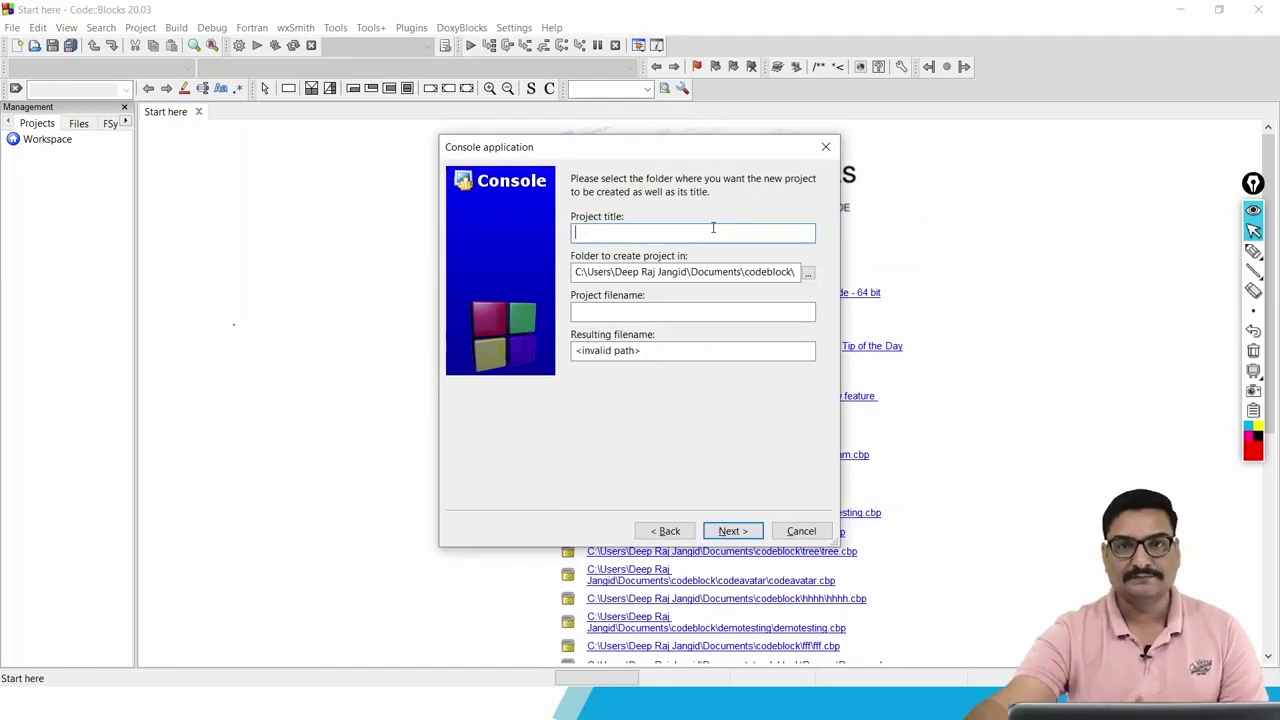
# Title the project wscubetech1 and finish creating it with the GNU GCC Compiler and both the Debug and Release configurations.
pyautogui.write('wscubetech1')
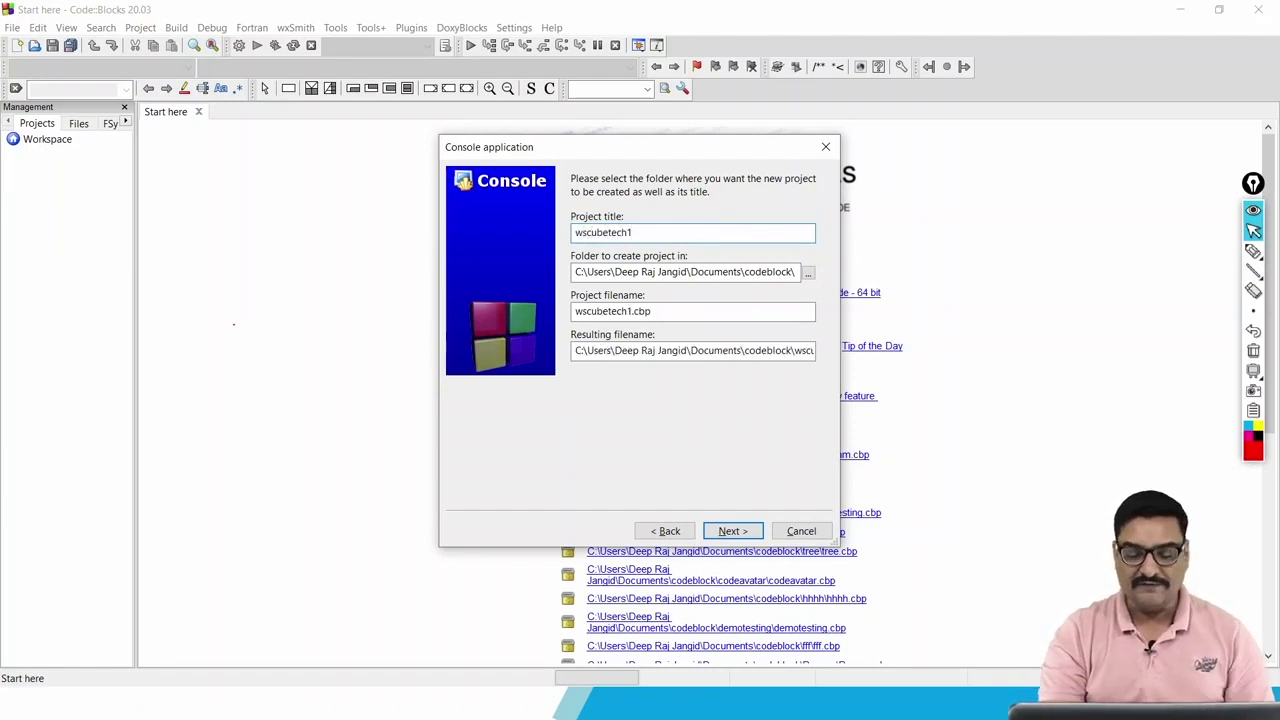
pyautogui.press('Return')
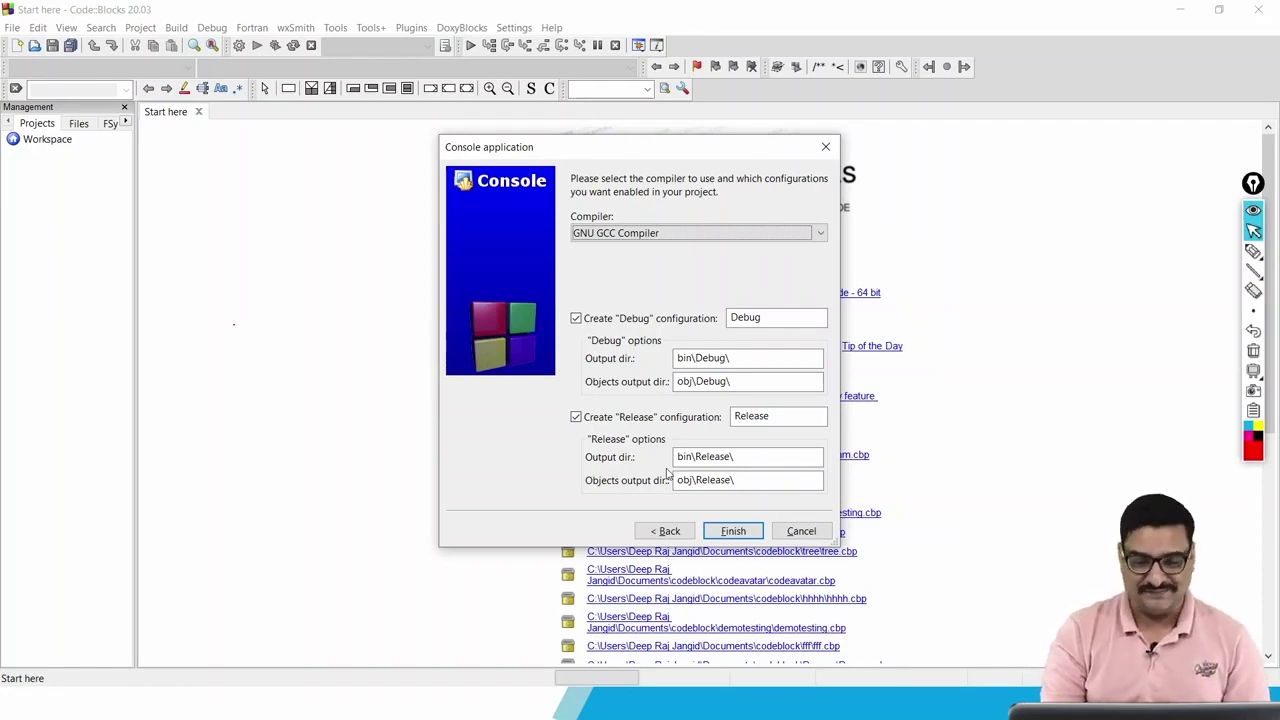
pyautogui.click(733, 531)
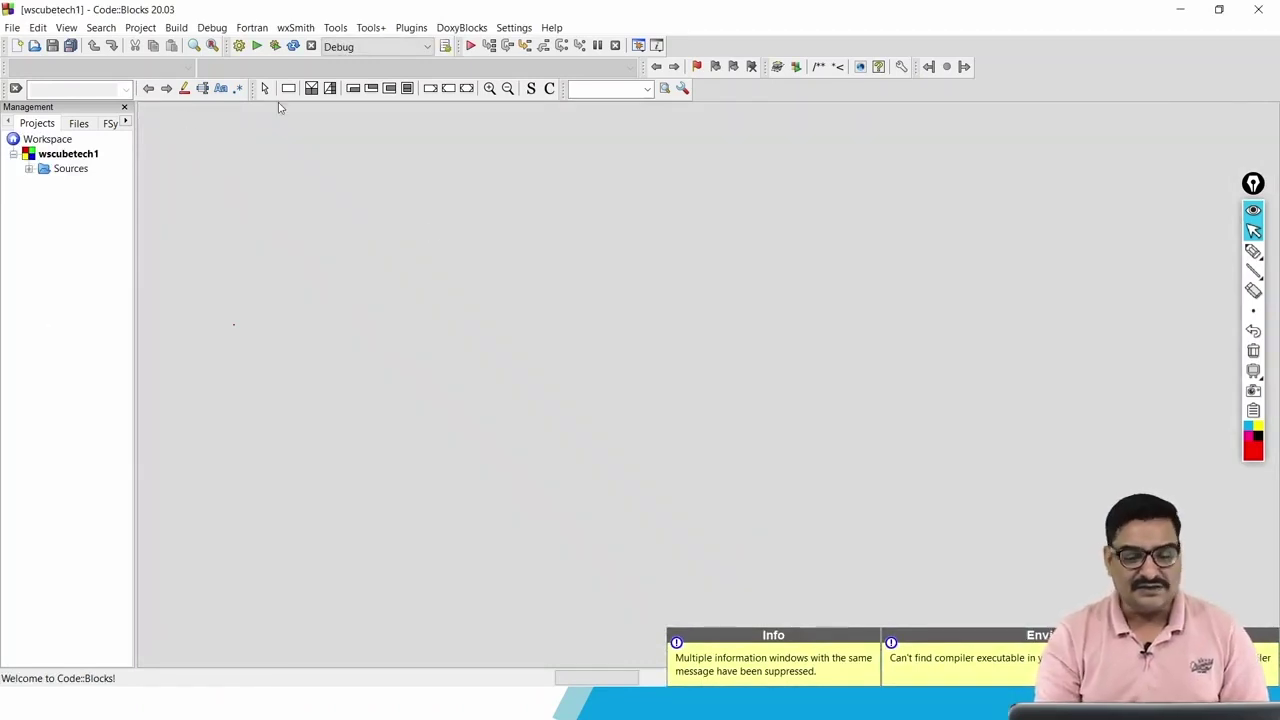
pyautogui.click(895, 672)
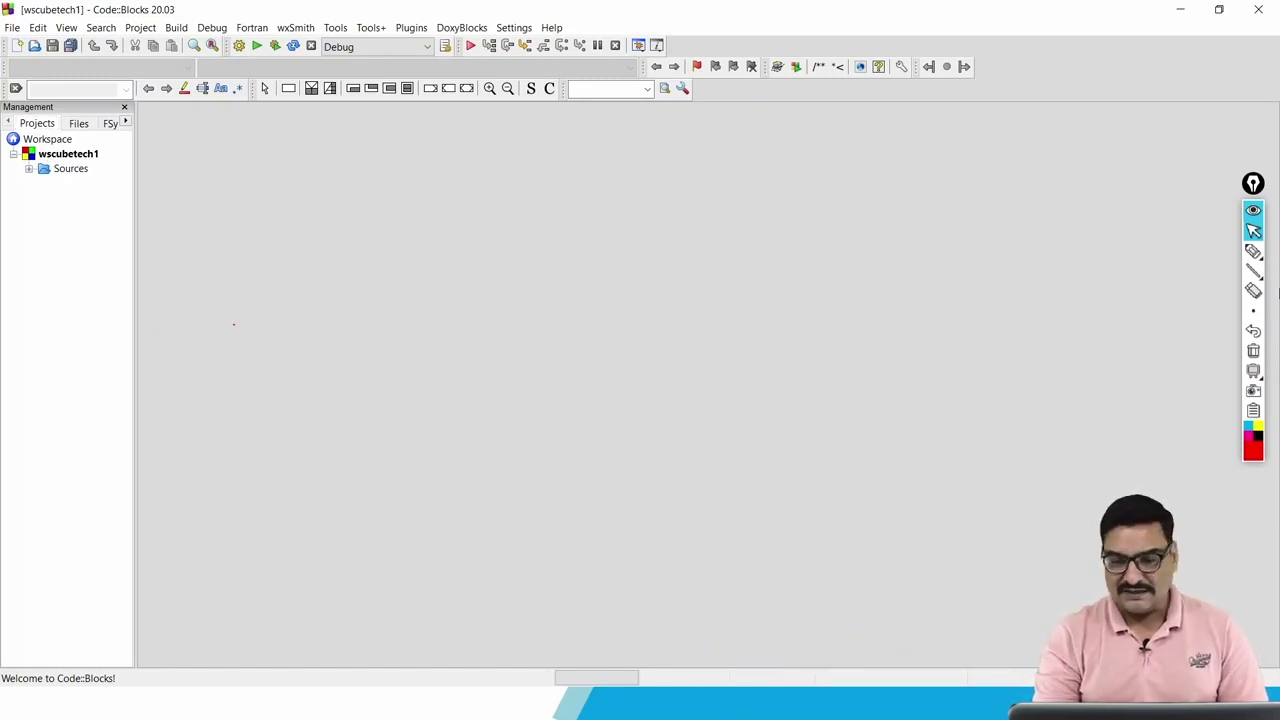
# Mark the Management panel with freehand red pen strokes and return to the normal pointer.
pyautogui.click(1258, 254)
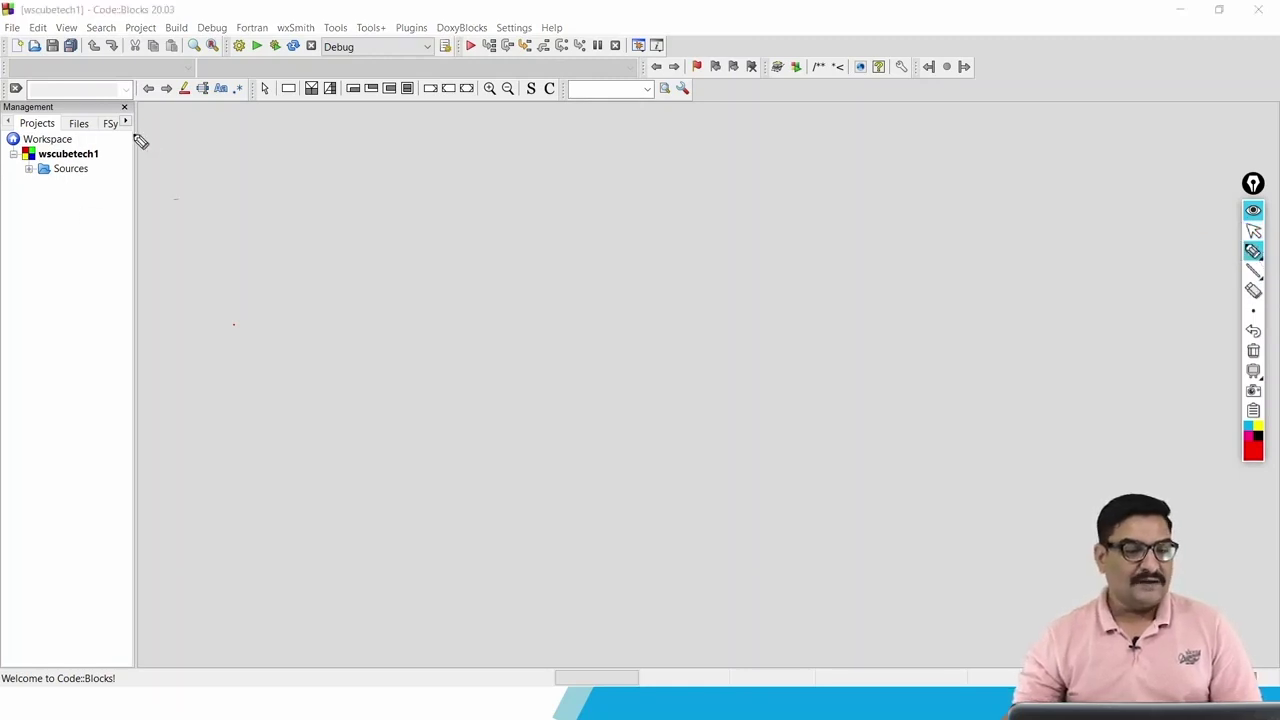
pyautogui.moveTo(121, 135)
pyautogui.mouseDown()
pyautogui.moveTo(154, 124)
pyautogui.moveTo(182, 203)
pyautogui.mouseUp()
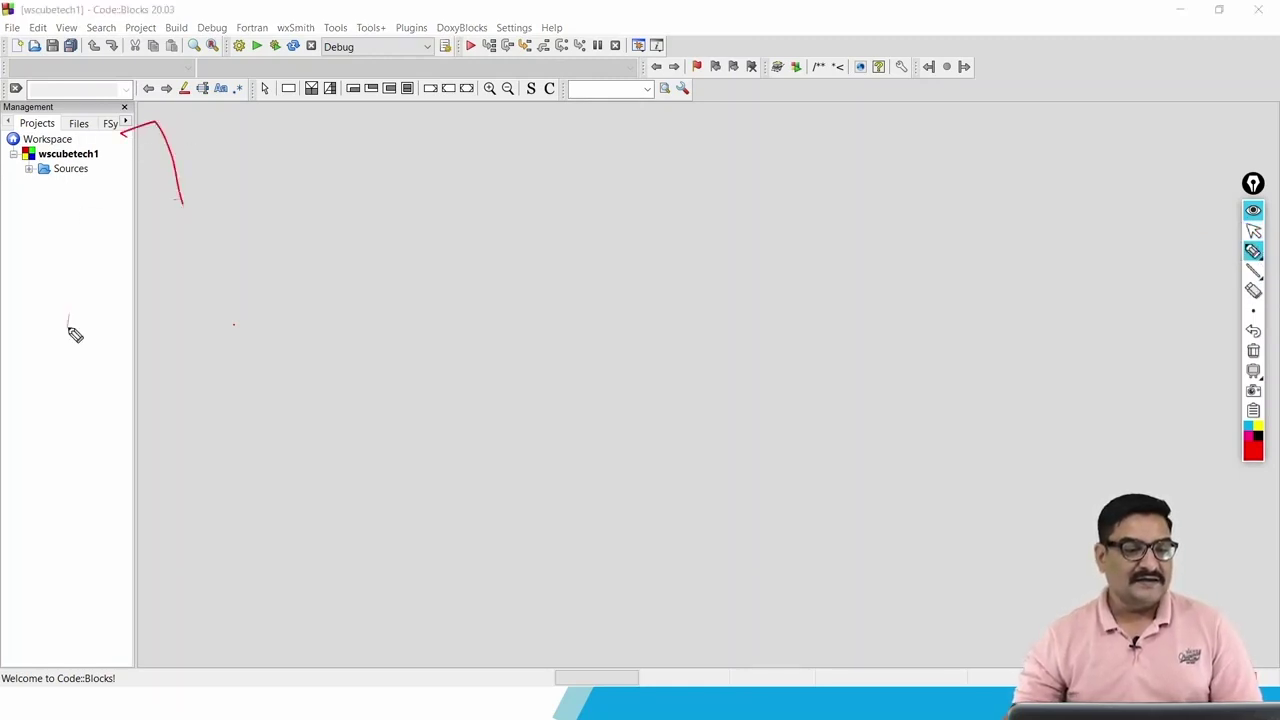
pyautogui.moveTo(182, 203); pyautogui.dragTo(112, 228)
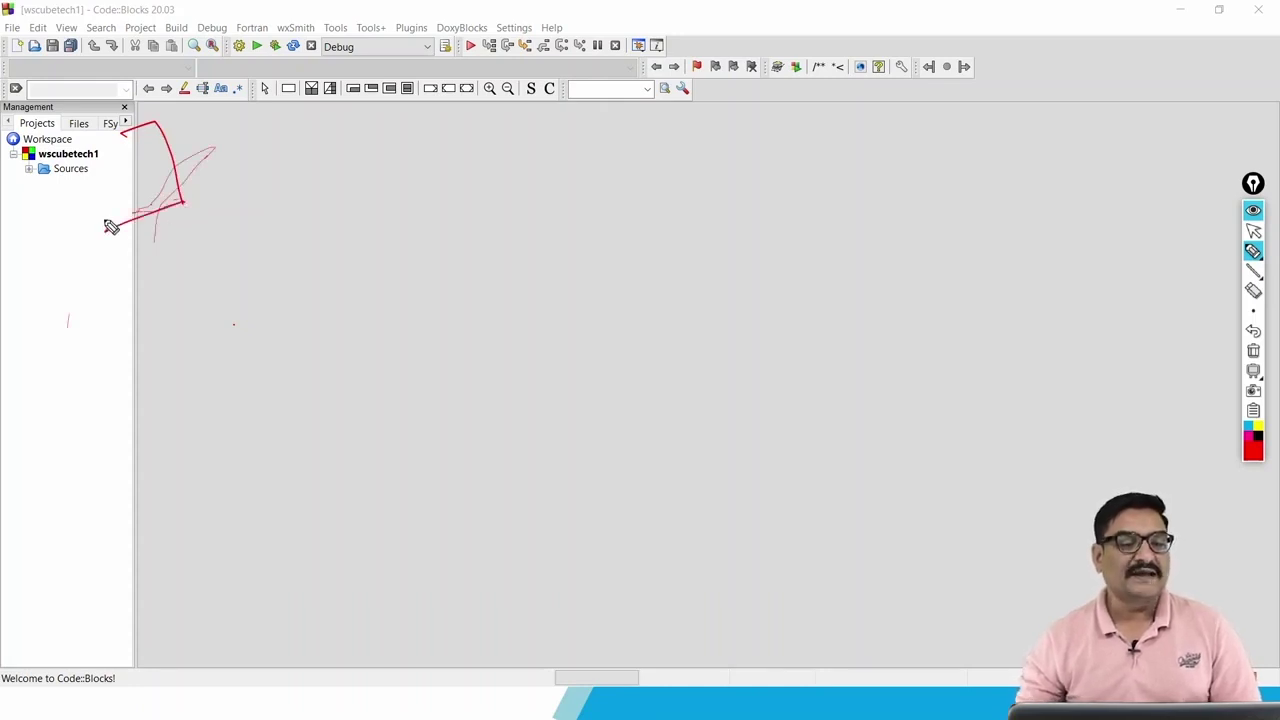
pyautogui.moveTo(29, 231); pyautogui.dragTo(86, 214)
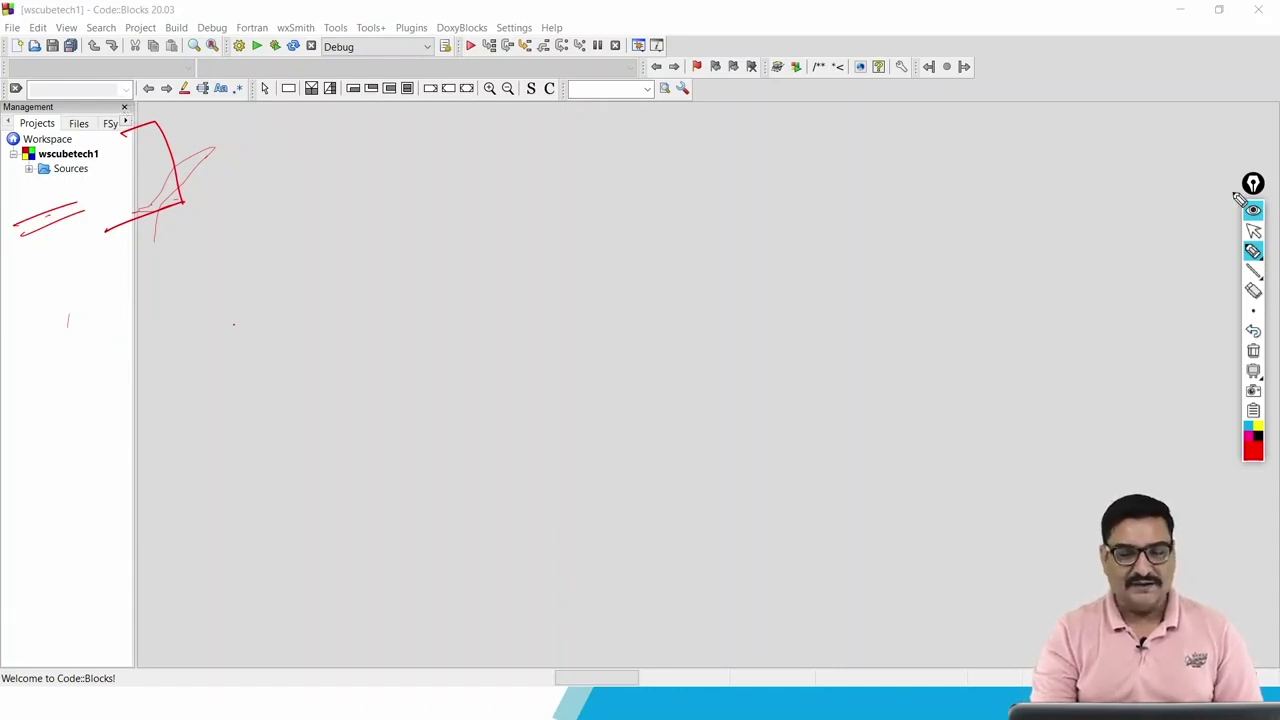
pyautogui.click(1253, 230)
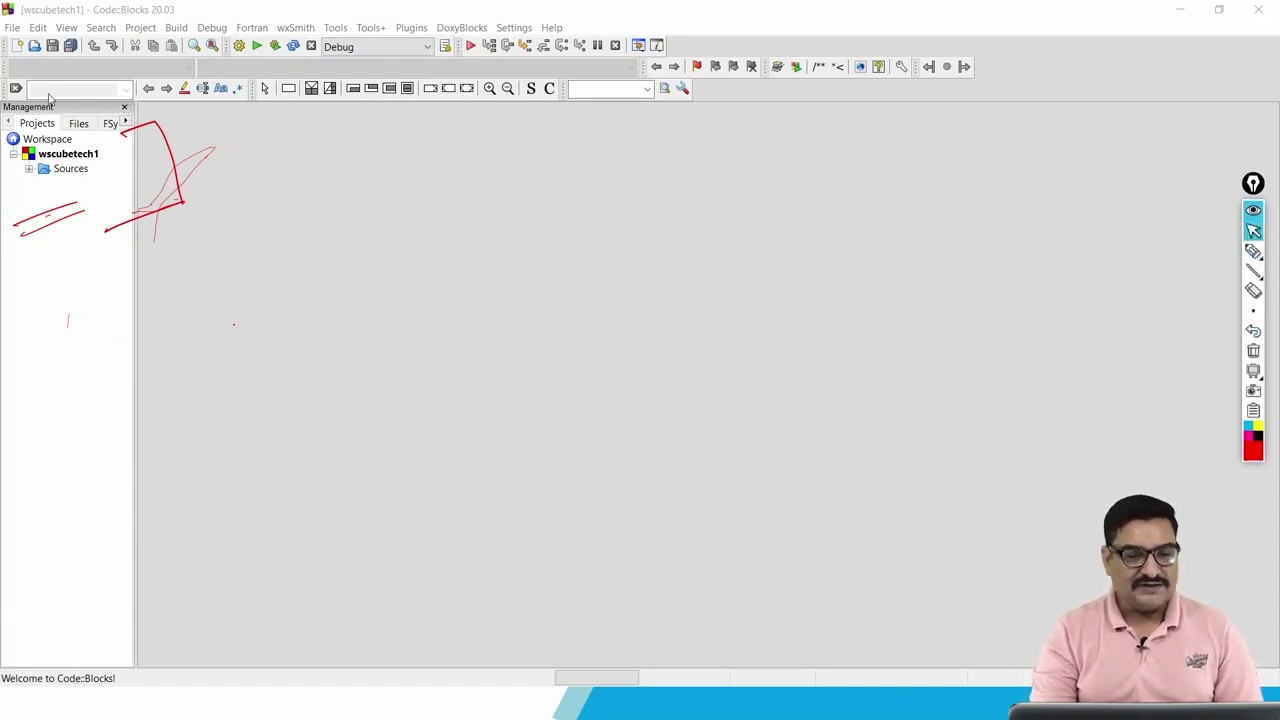
# Close the Management panel and clear all red pen strokes from the screen.
pyautogui.click(125, 107)
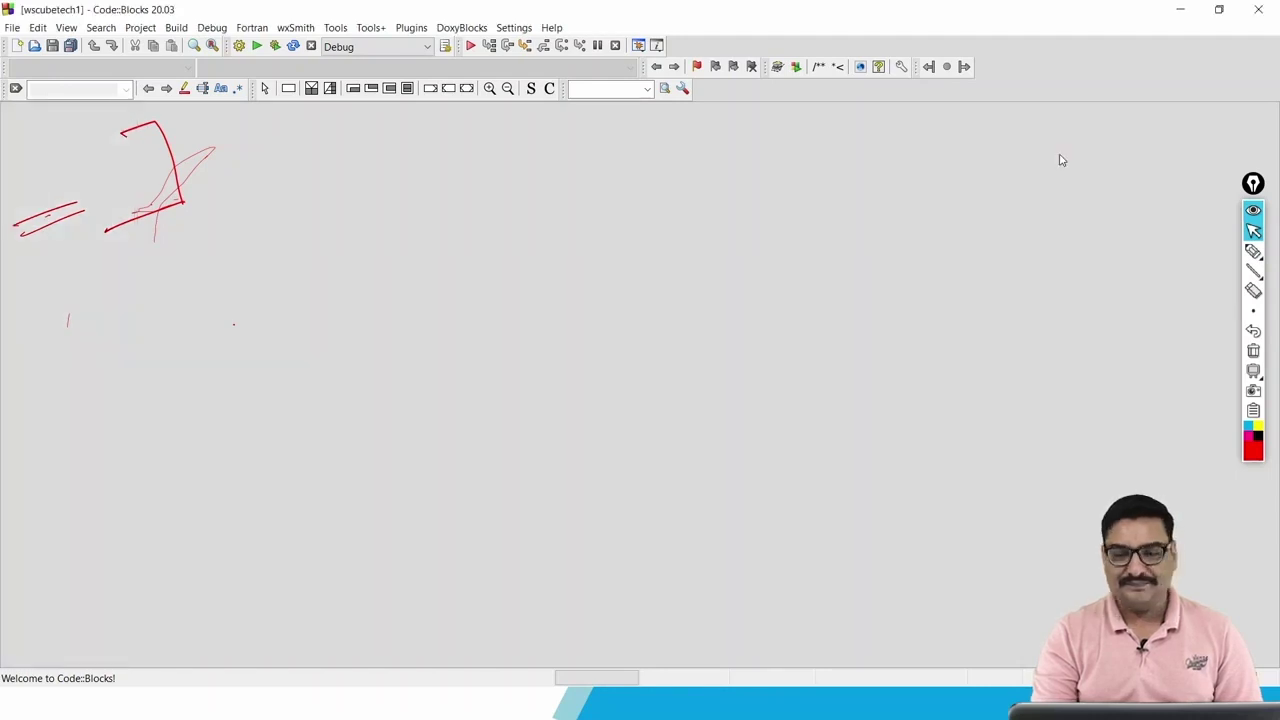
pyautogui.click(1254, 350)
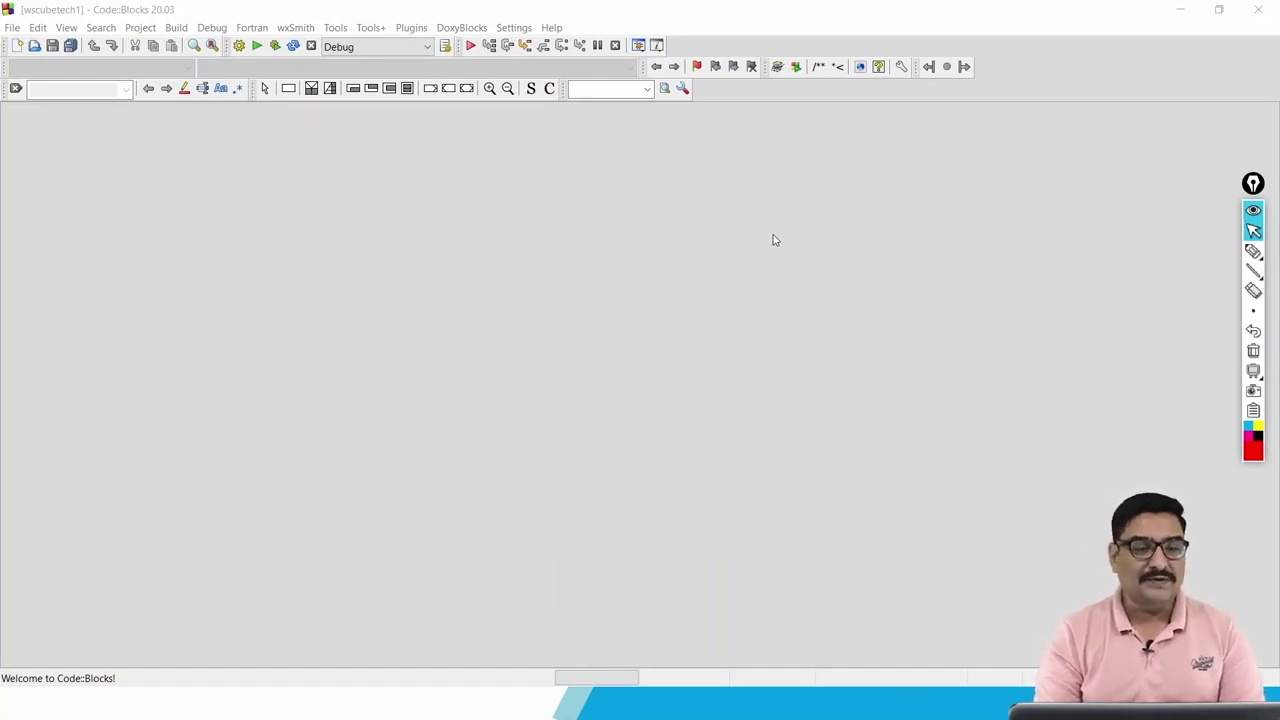
# Look through the view options and the toolbars that can be shown or hidden.
pyautogui.click(64, 27)
pyautogui.press('Down')
pyautogui.press('Down')
pyautogui.press('Right')
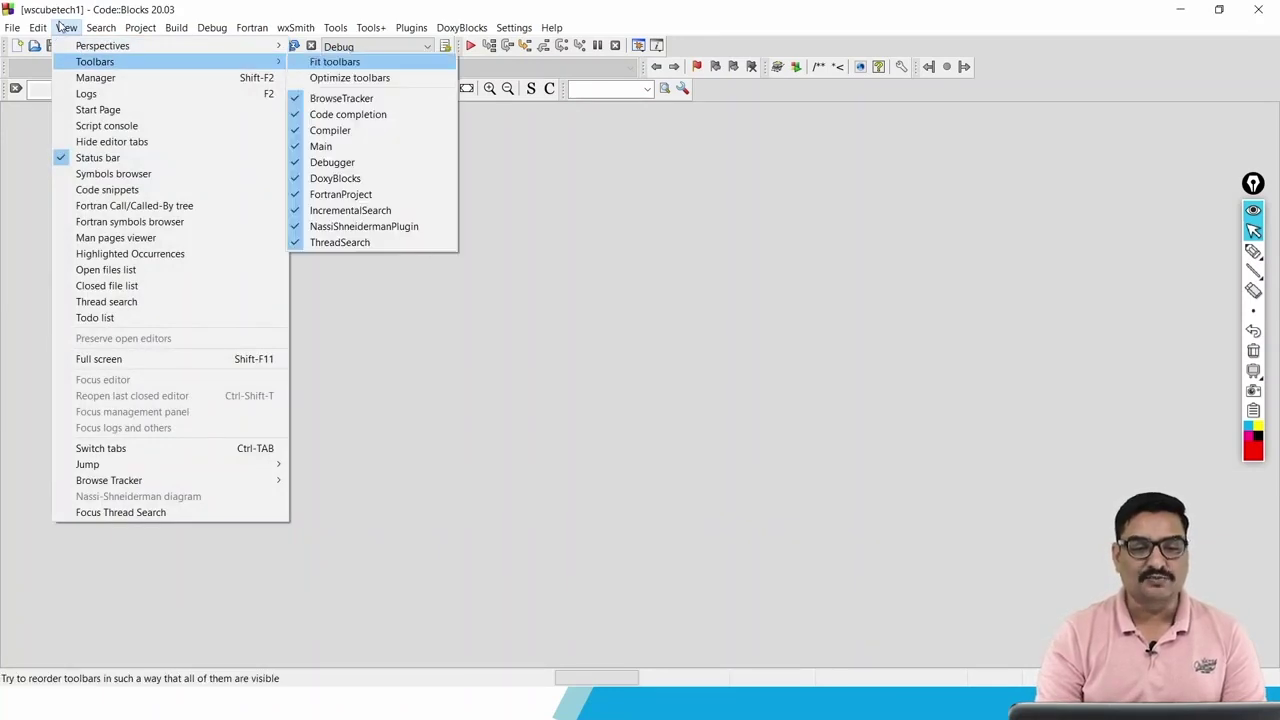
pyautogui.press('Down')
pyautogui.press('Down')
pyautogui.press('Down')
pyautogui.press('Down')
pyautogui.press('Down')
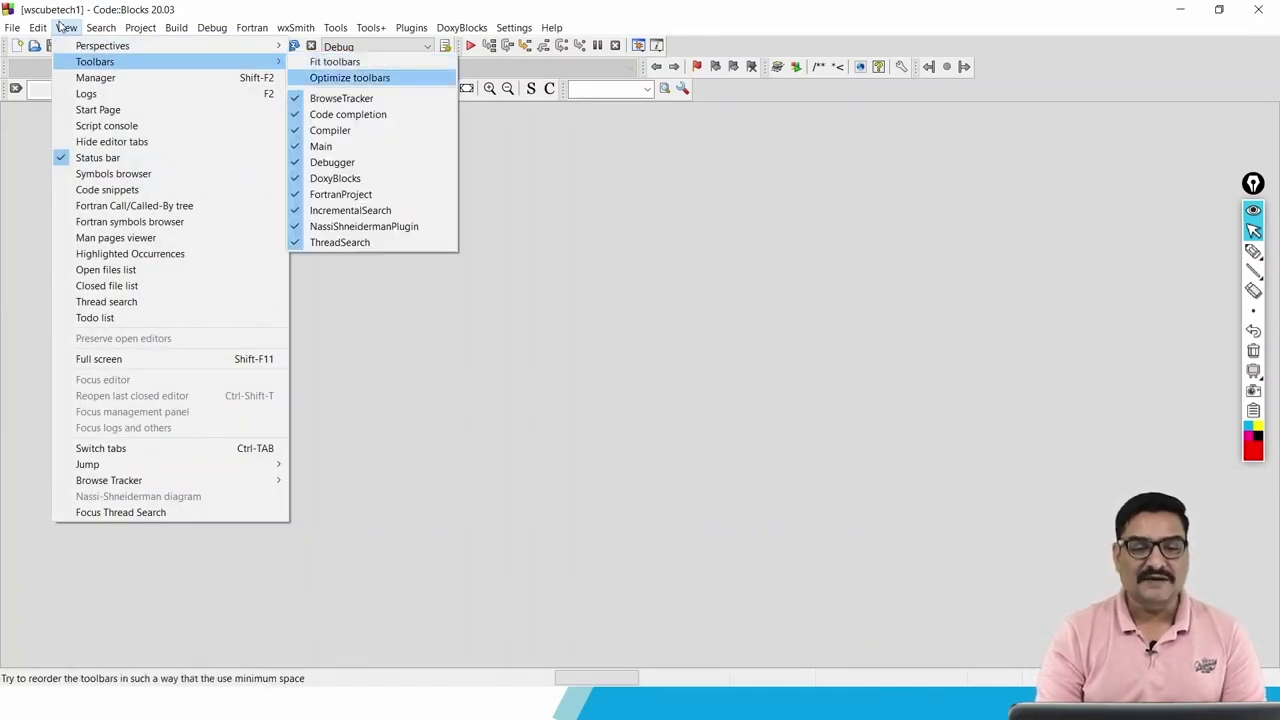
pyautogui.press('Left')
pyautogui.press('Down')
pyautogui.press('Right')
pyautogui.press('Left')
# Show the Management panel again and widen it until the Projects, Files, FSymbols and Resources headings all fit.
pyautogui.press('Down')
pyautogui.press('Down')
pyautogui.press('Down')
pyautogui.press('Down')
pyautogui.press('Down')
pyautogui.press('Down')
pyautogui.press('Down')
pyautogui.press('Down')
pyautogui.press('Down')
pyautogui.press('Down')
pyautogui.press('Down')
pyautogui.press('Down')
pyautogui.press('Down')
pyautogui.press('Down')
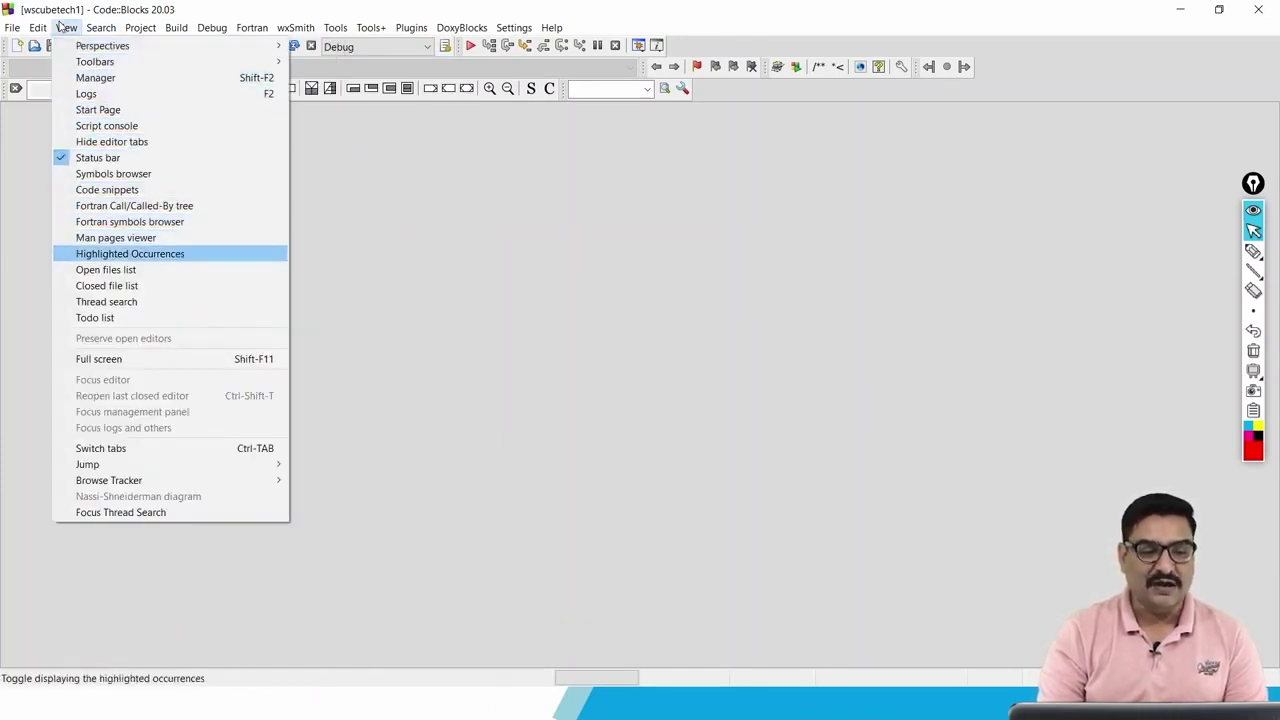
pyautogui.press('Up')
pyautogui.press('Up')
pyautogui.press('Up')
pyautogui.press('Up')
pyautogui.press('Up')
pyautogui.press('Up')
pyautogui.press('Up')
pyautogui.press('Up')
pyautogui.press('Up')
pyautogui.press('Up')
pyautogui.press('Up')
pyautogui.press('Up')
pyautogui.press('Up')
pyautogui.press('Up')
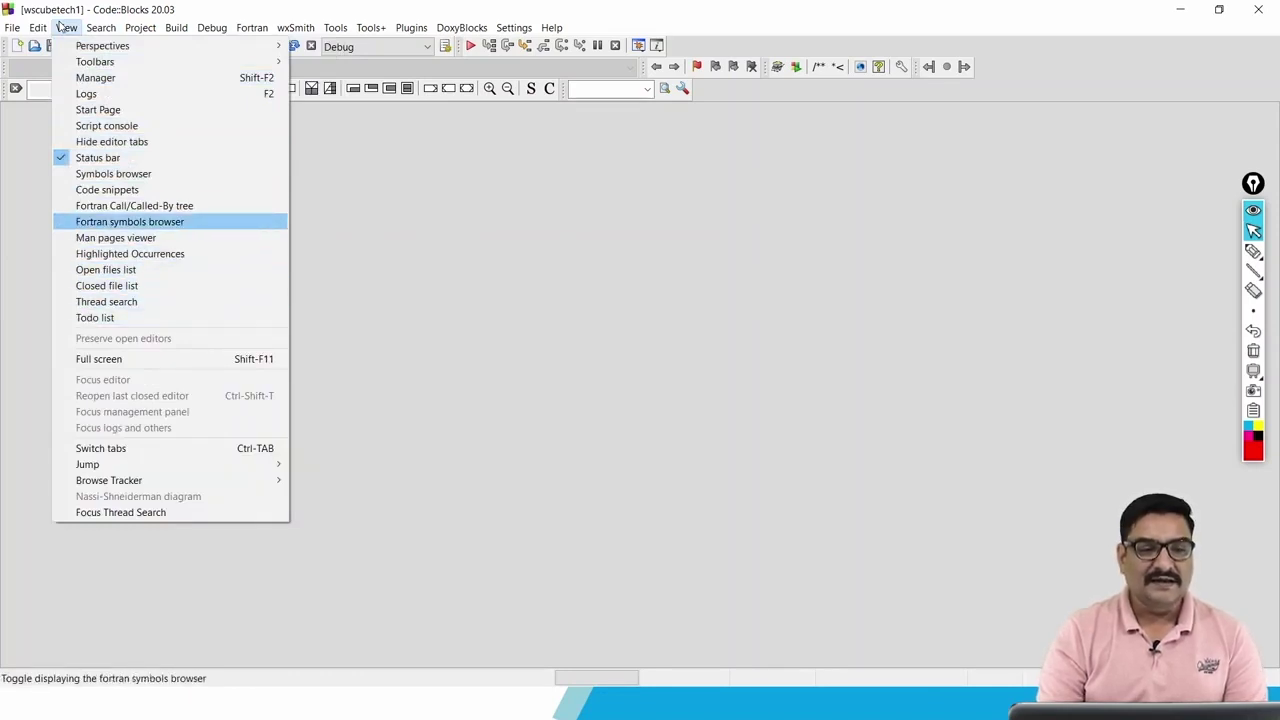
pyautogui.press('Up')
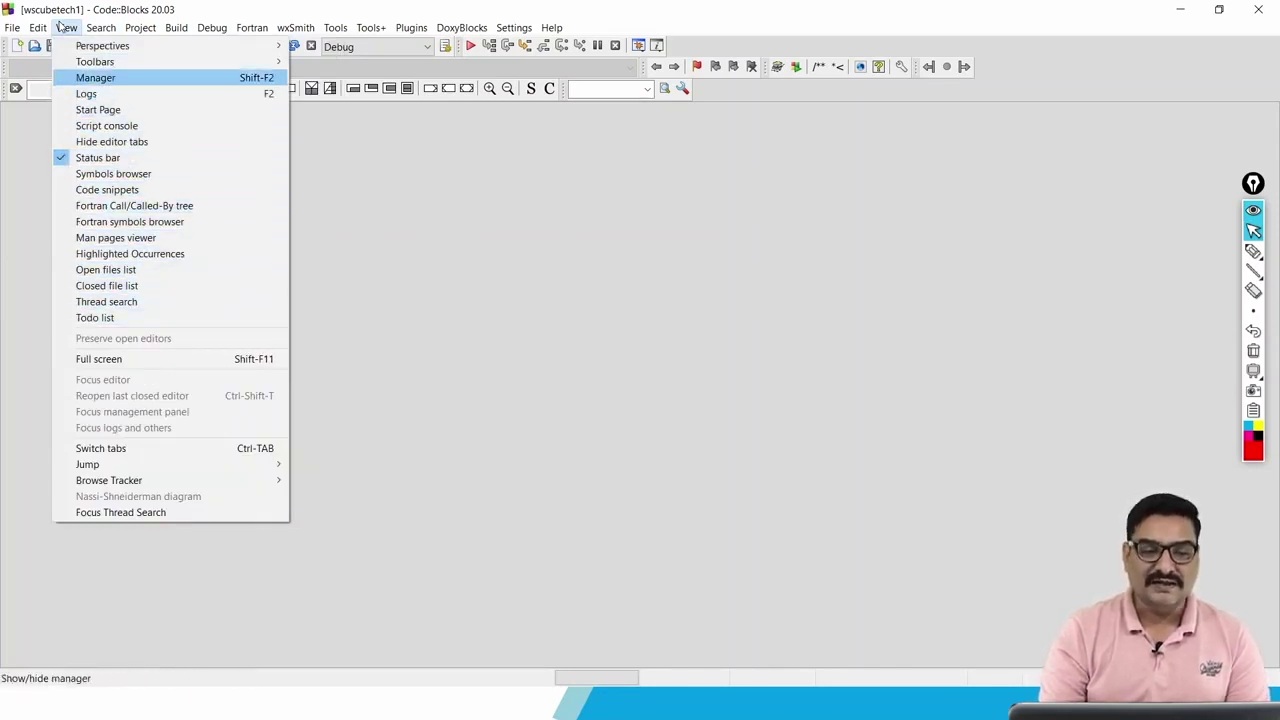
pyautogui.press('Return')
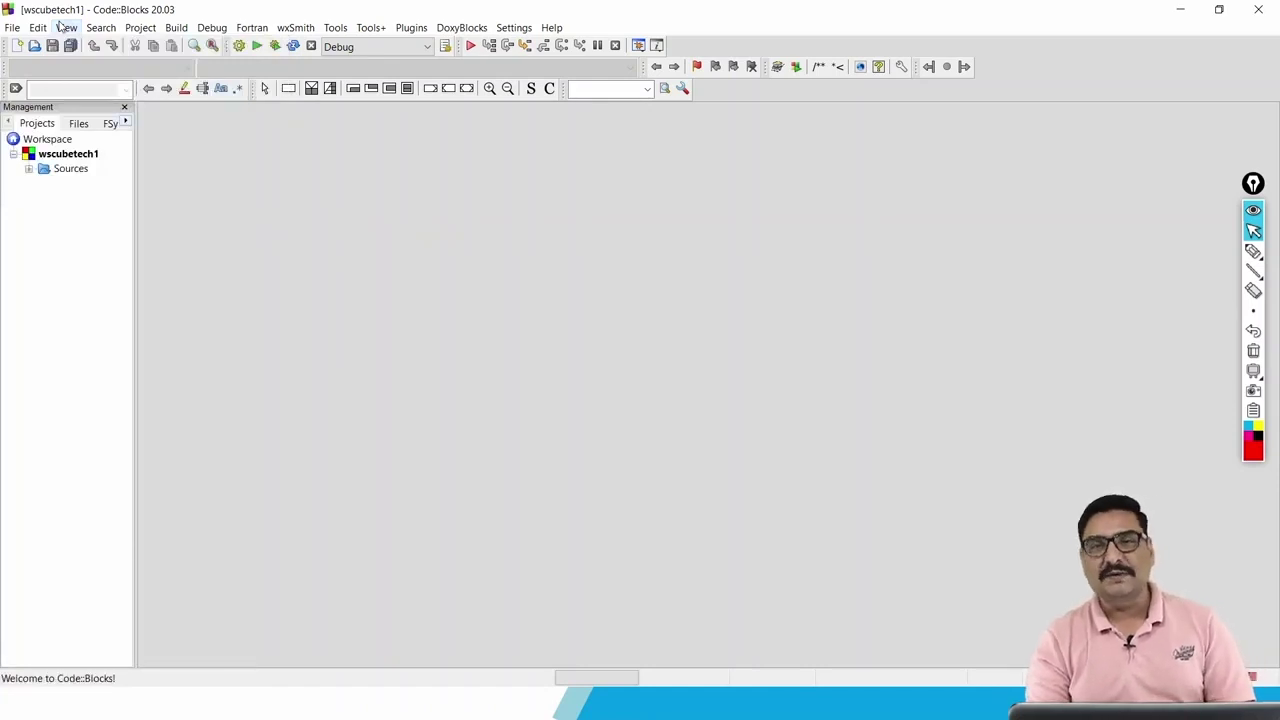
pyautogui.moveTo(131, 271); pyautogui.dragTo(226, 281)
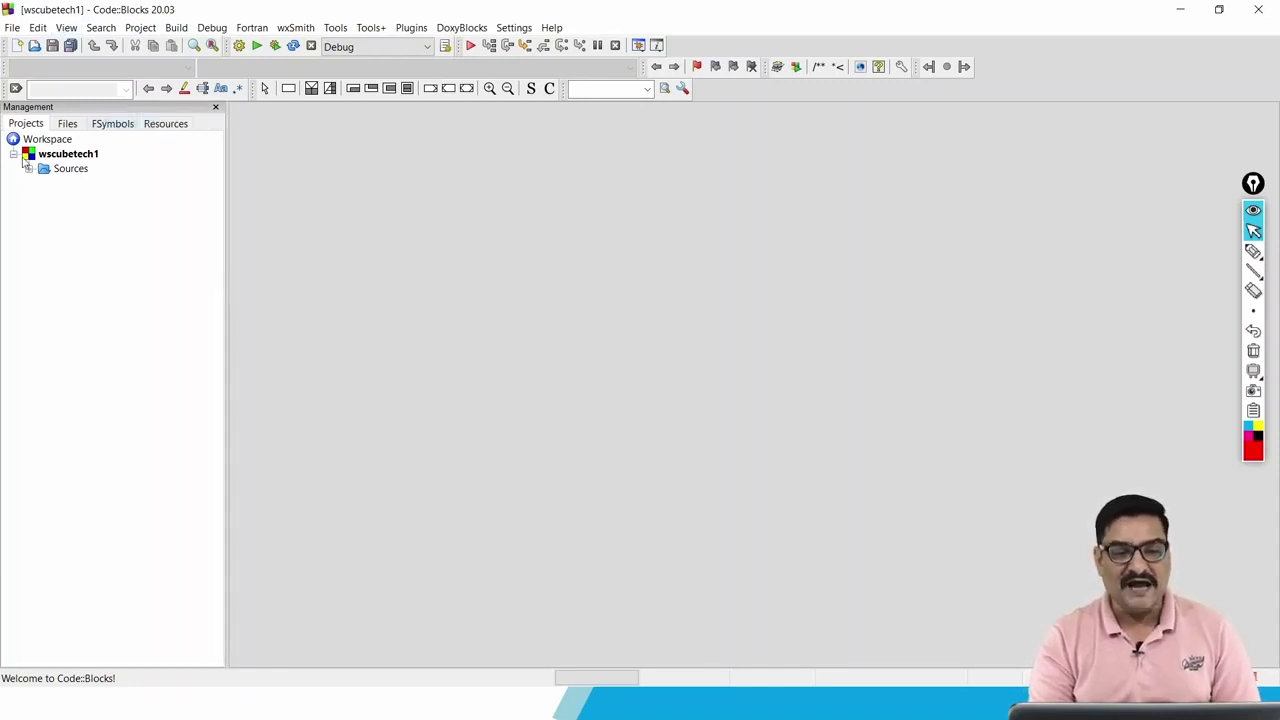
# Check the file listing of the C:\ drive, return to the project tree and expand the Sources folder of wscubetech1.
pyautogui.click(69, 124)
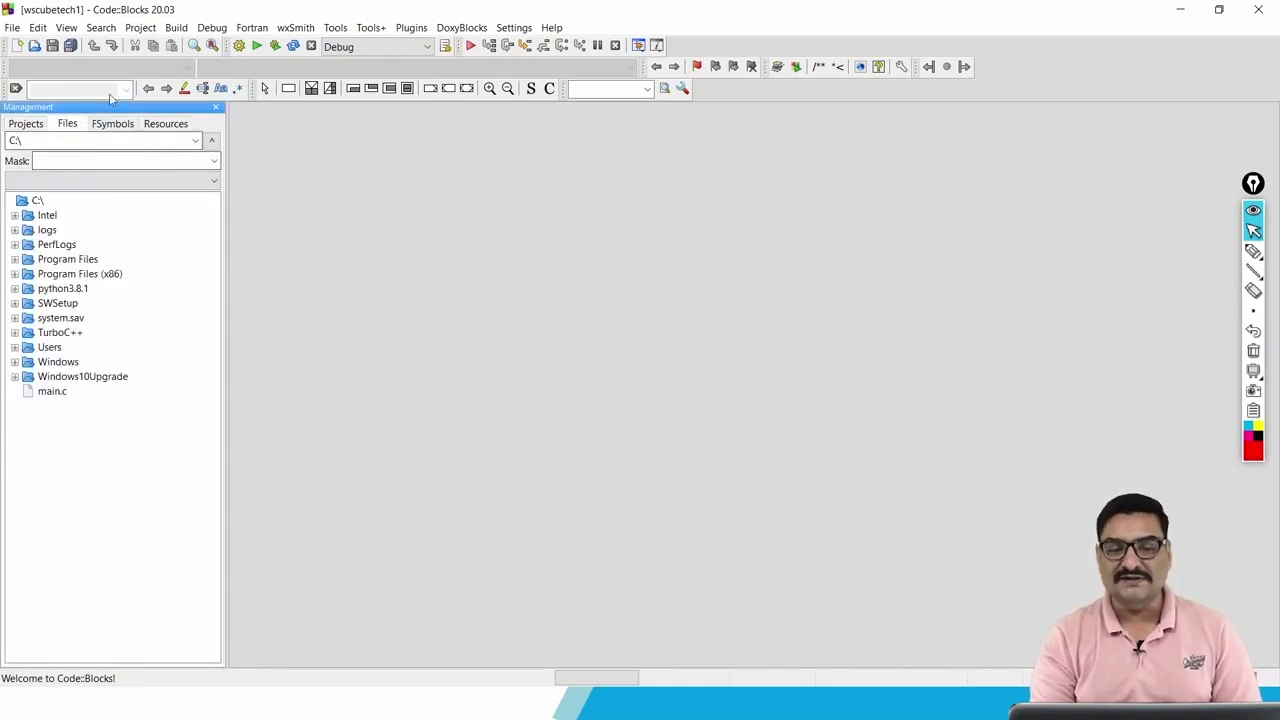
pyautogui.click(25, 124)
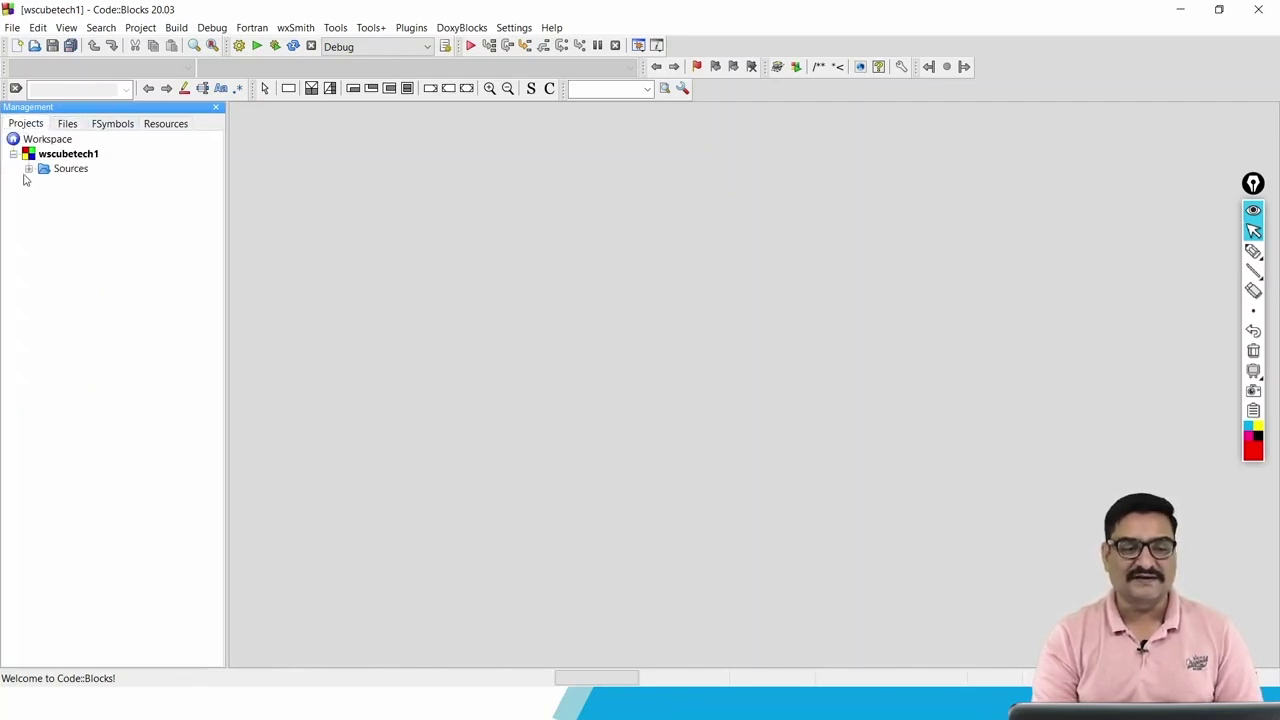
pyautogui.click(29, 168)
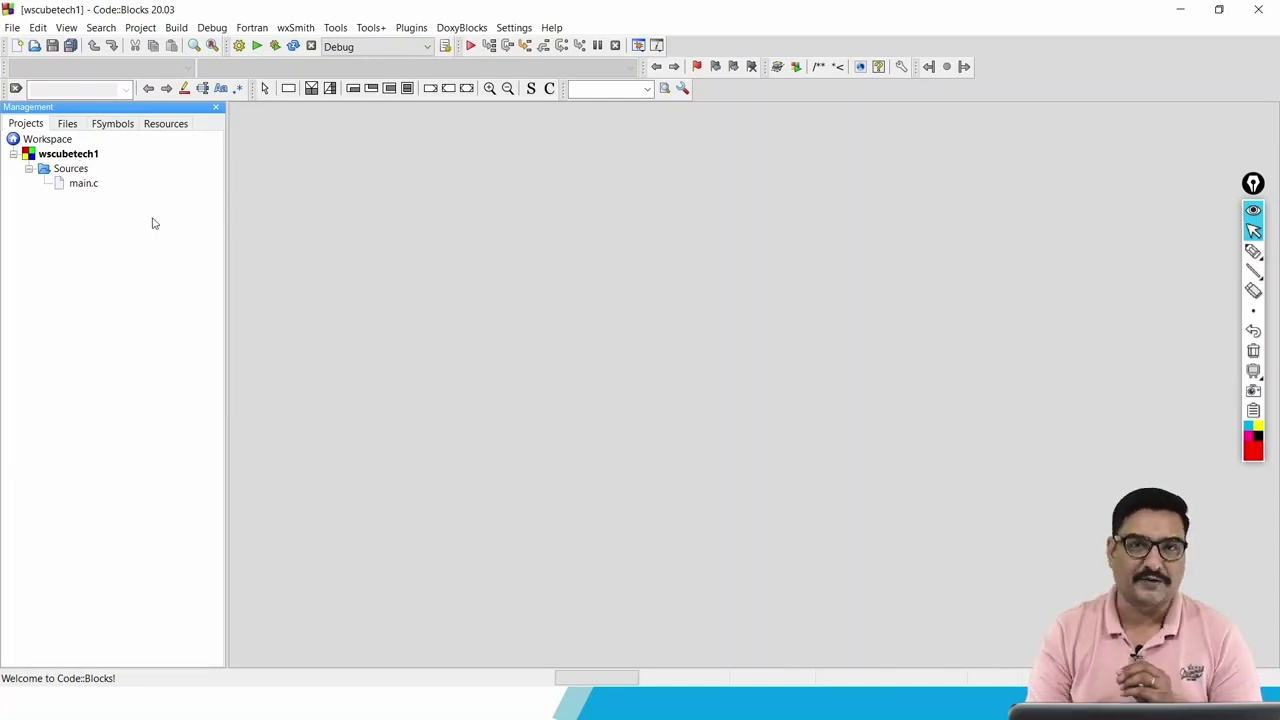
# Put red pen check marks beside wscubetech1, Sources and main.c, and open main.c in the editor.
pyautogui.click(1253, 250)
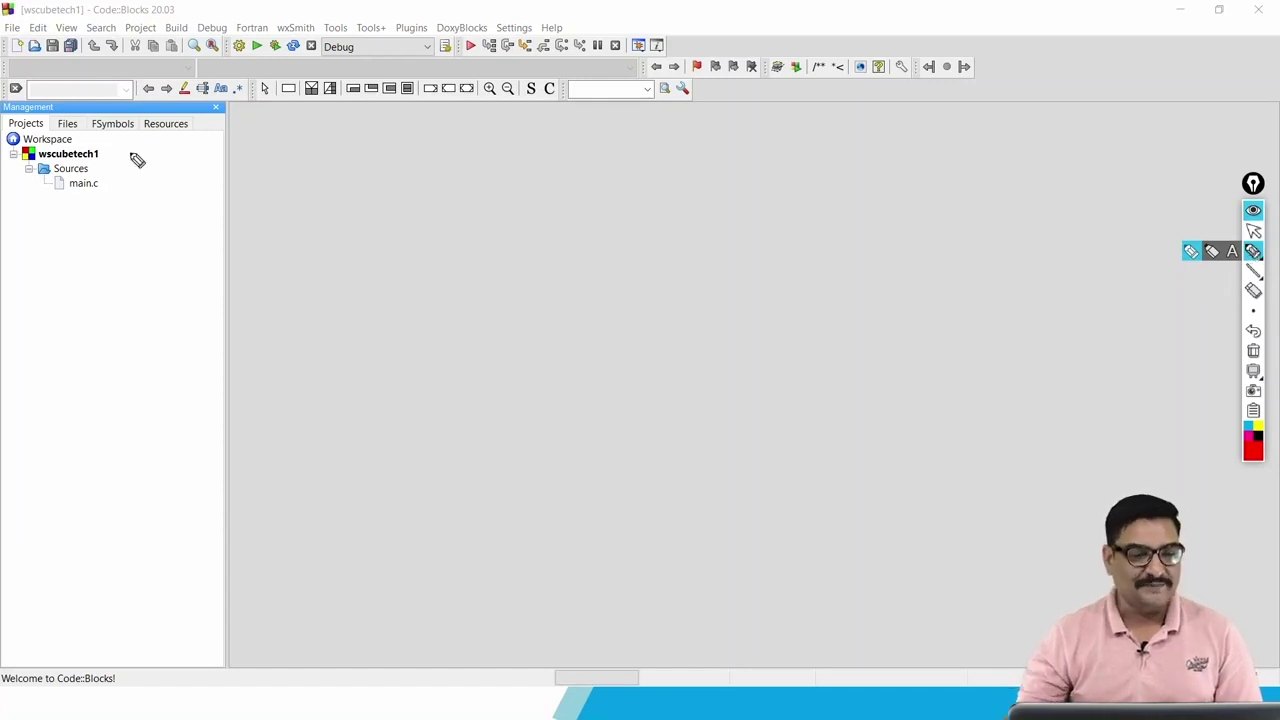
pyautogui.moveTo(104, 154)
pyautogui.mouseDown()
pyautogui.moveTo(121, 149)
pyautogui.moveTo(108, 167)
pyautogui.mouseUp()
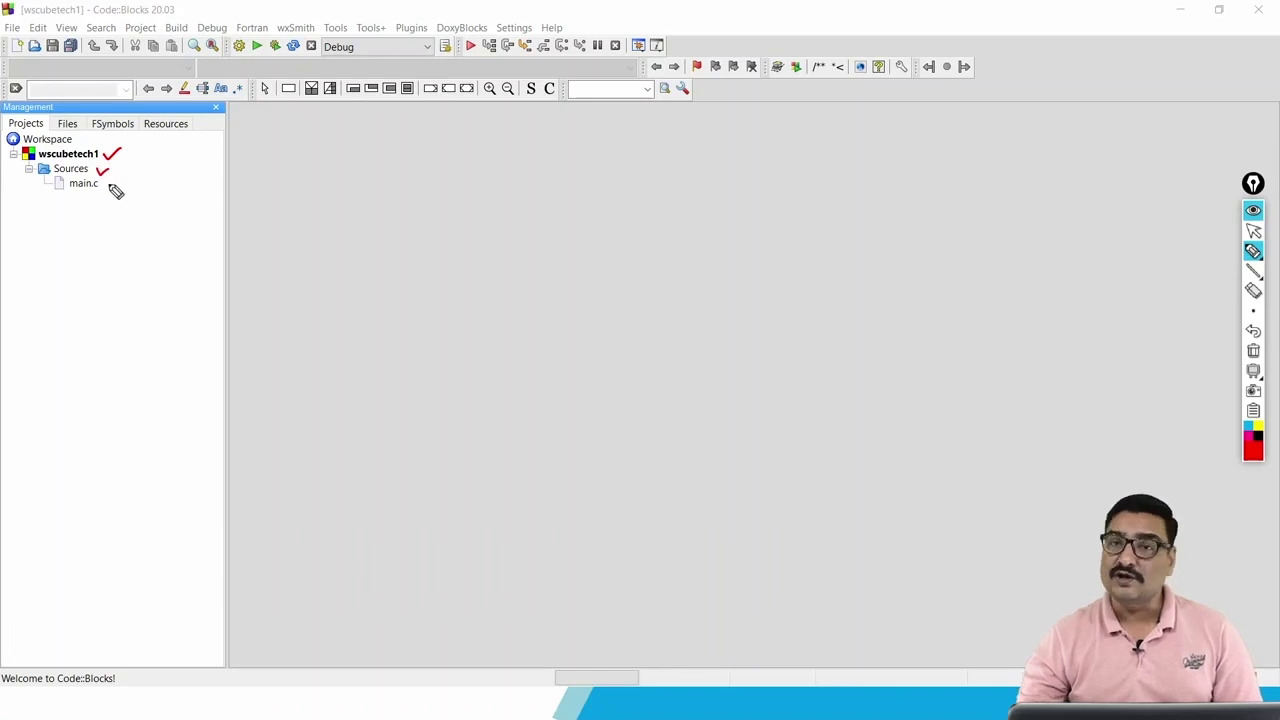
pyautogui.moveTo(104, 182); pyautogui.dragTo(121, 176)
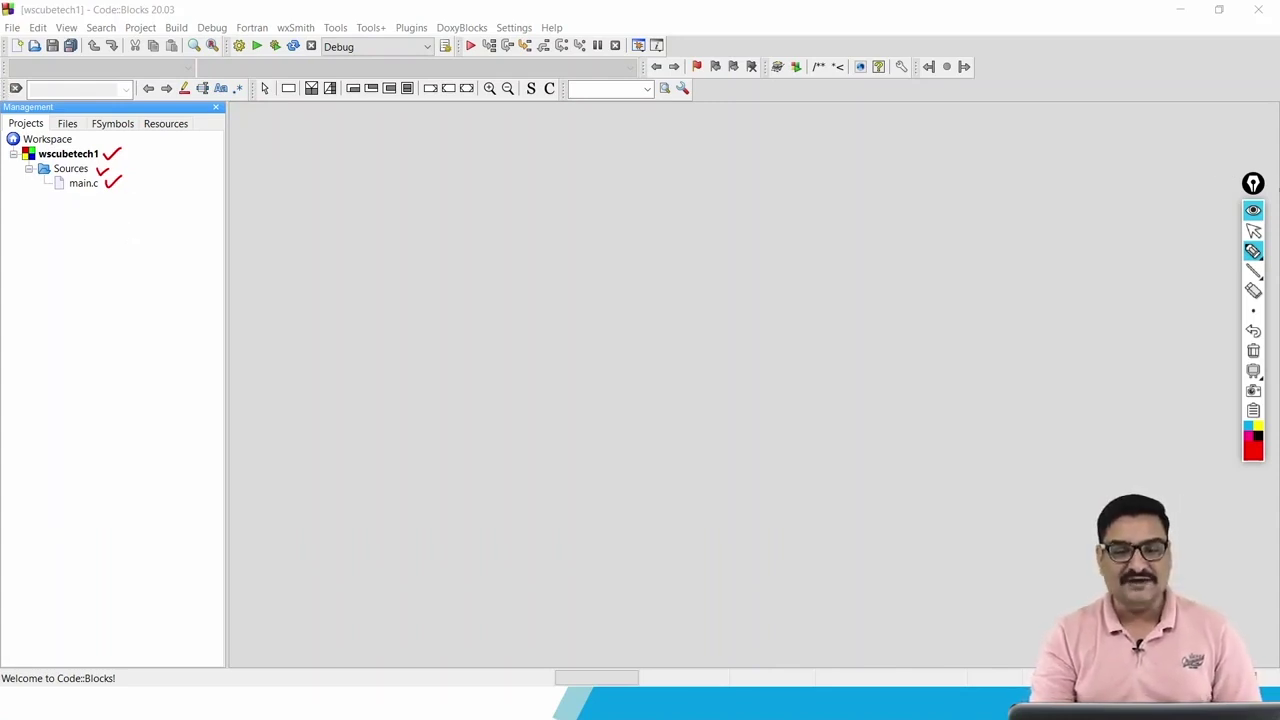
pyautogui.click(1258, 230)
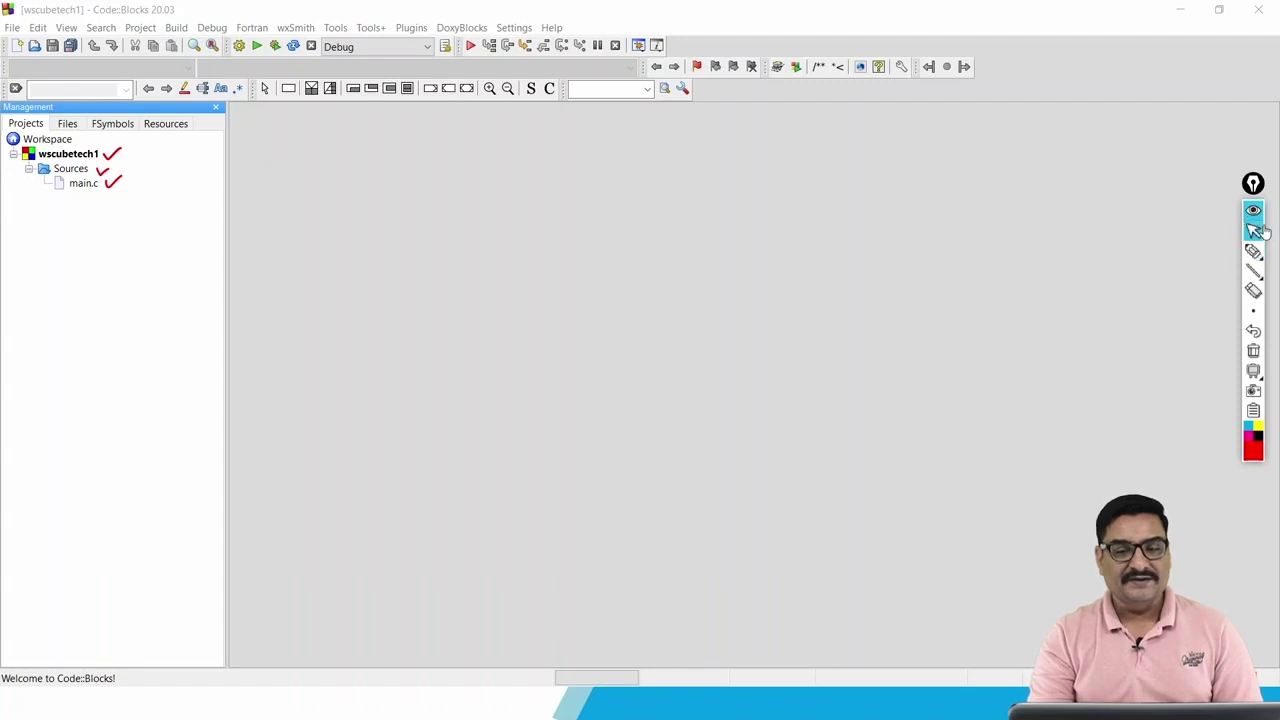
pyautogui.doubleClick(84, 184)
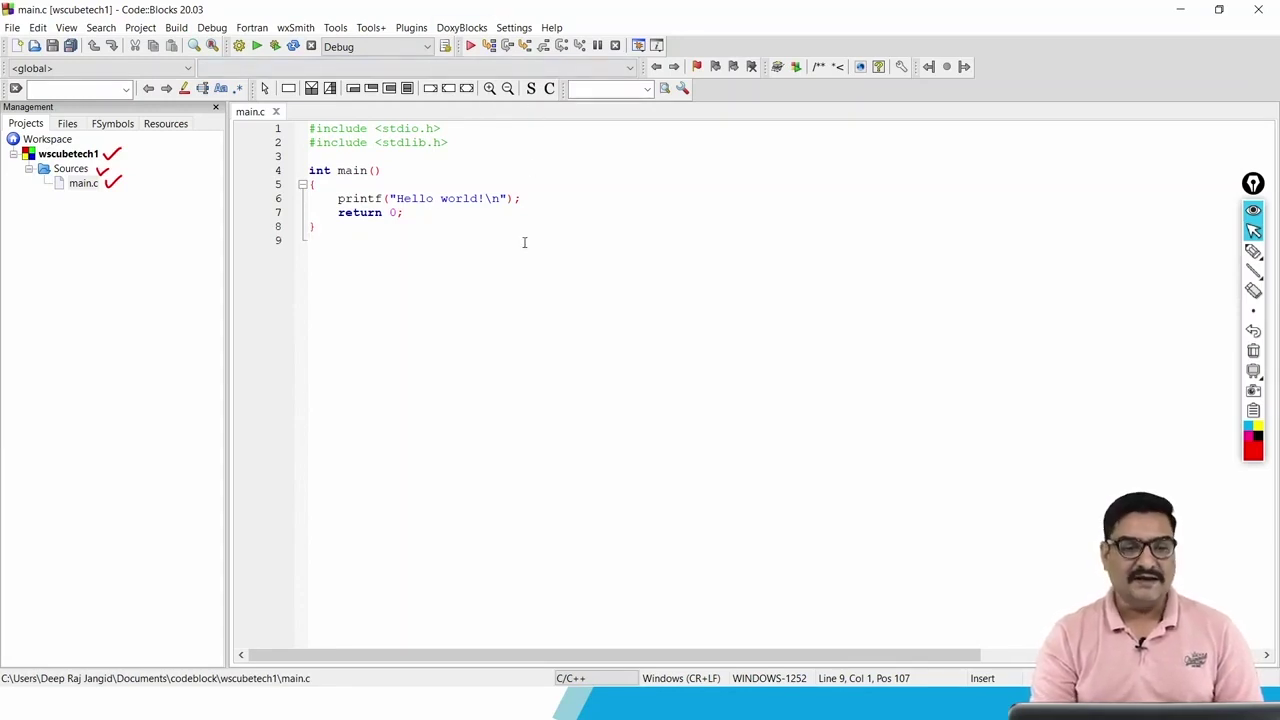
# Look through the general editor settings pages and set the code editor's font to bold, size 20.
pyautogui.click(515, 29)
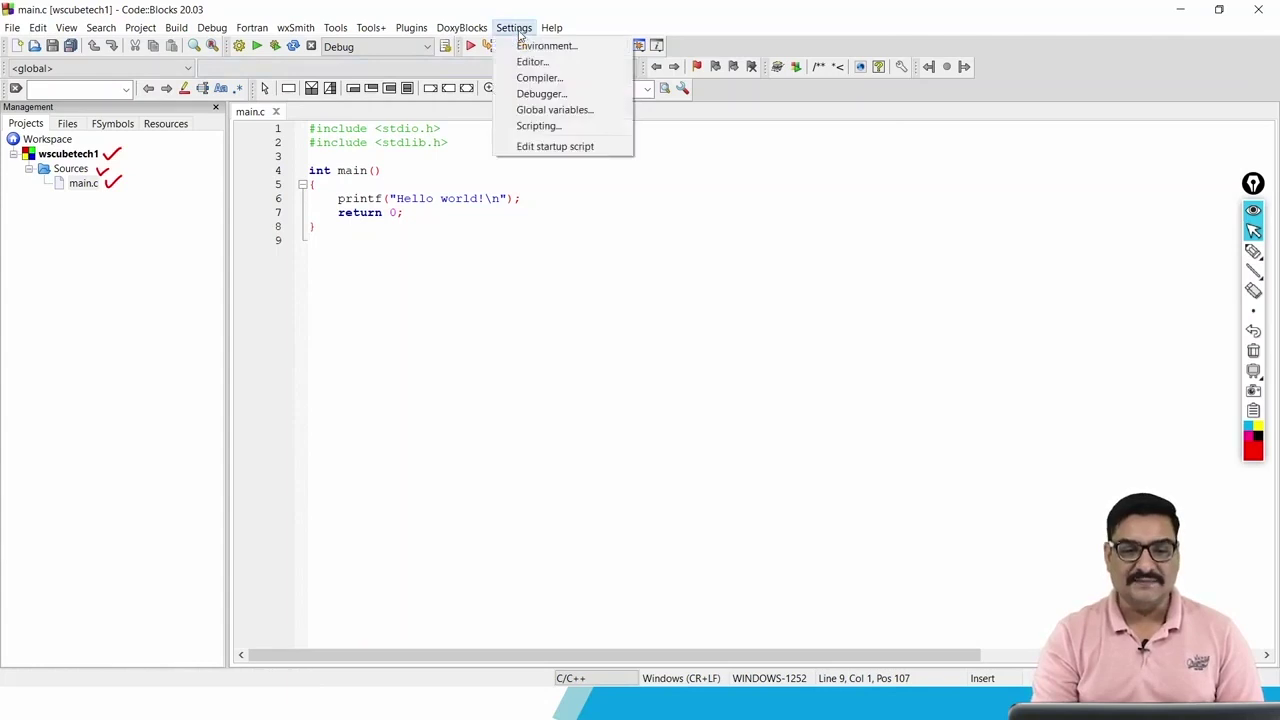
pyautogui.click(528, 61)
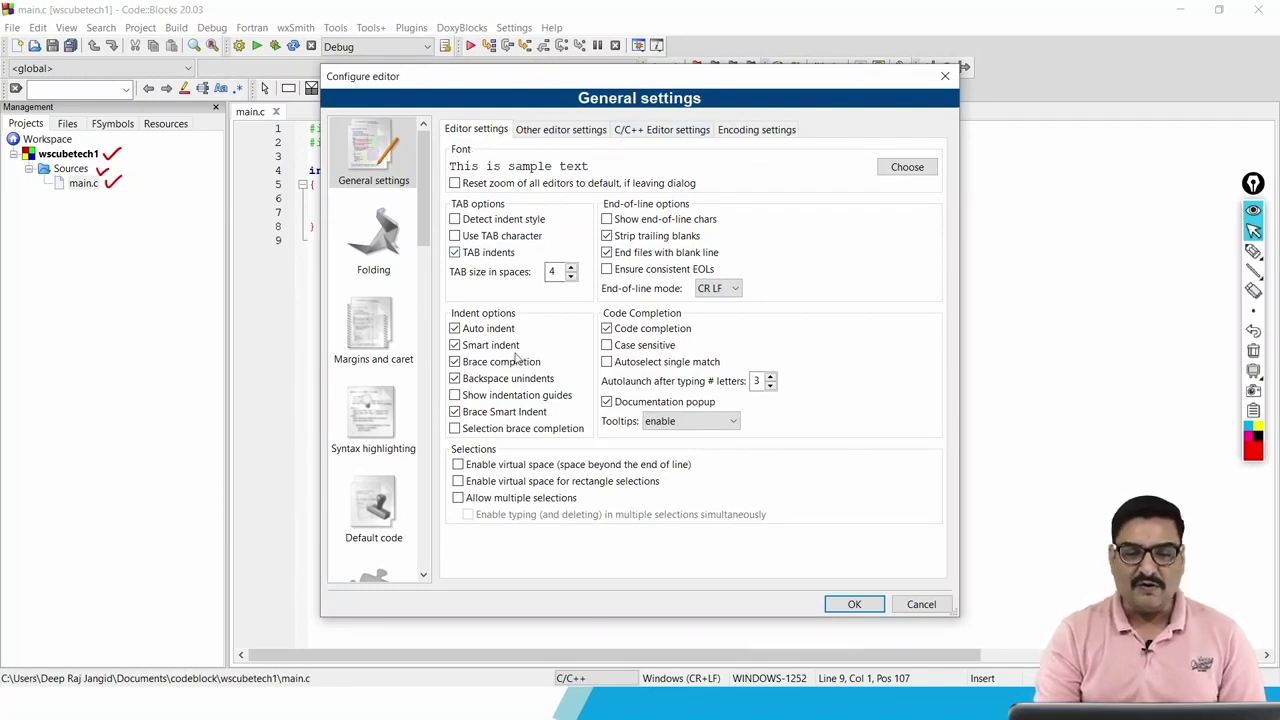
pyautogui.click(540, 132)
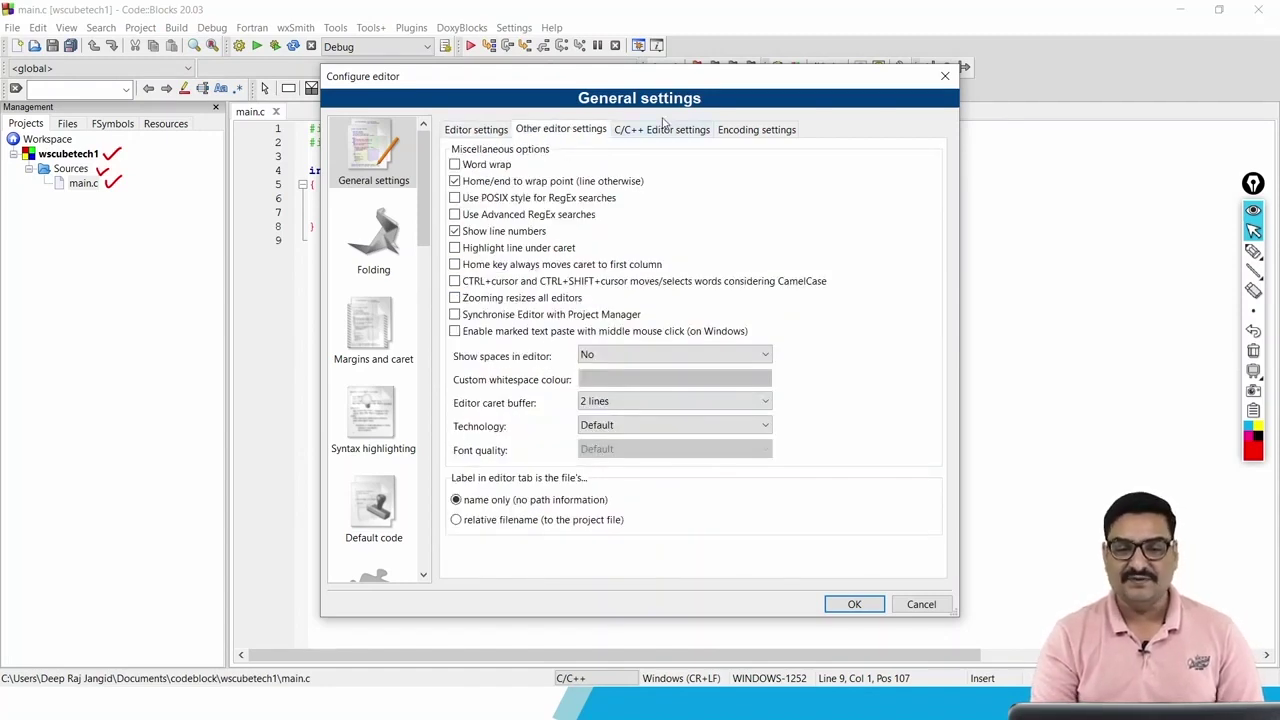
pyautogui.click(665, 127)
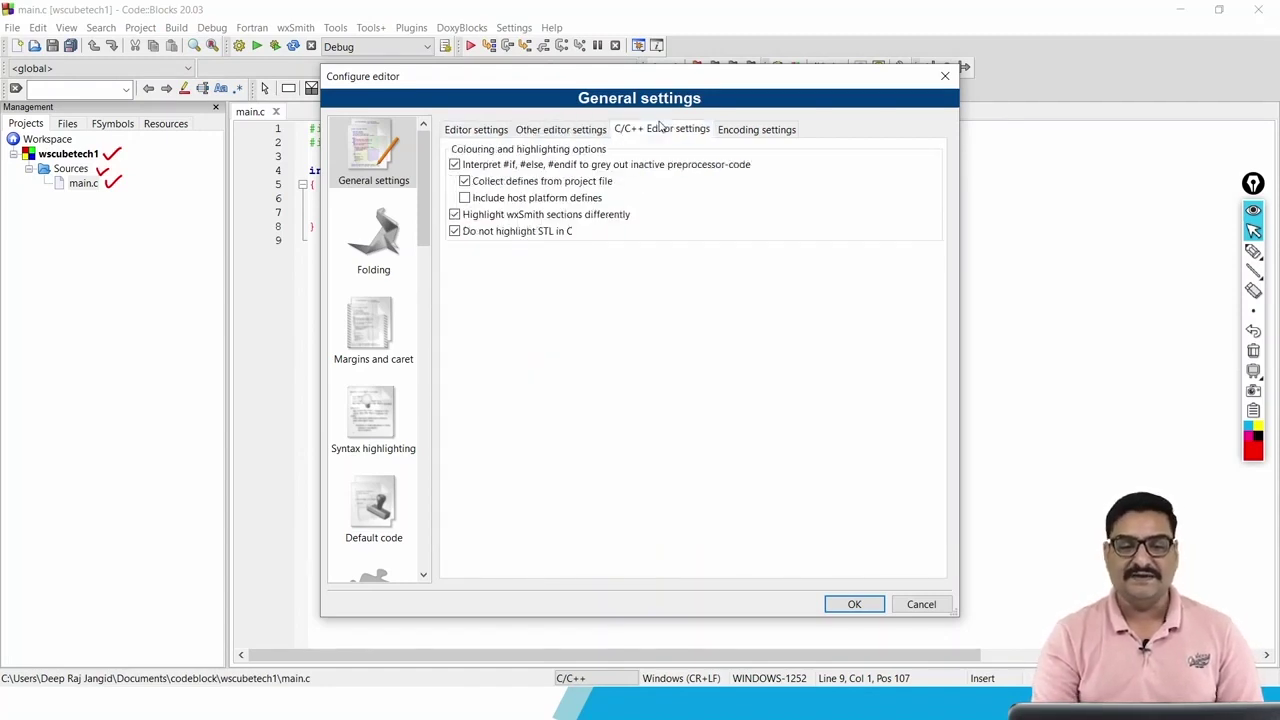
pyautogui.click(470, 130)
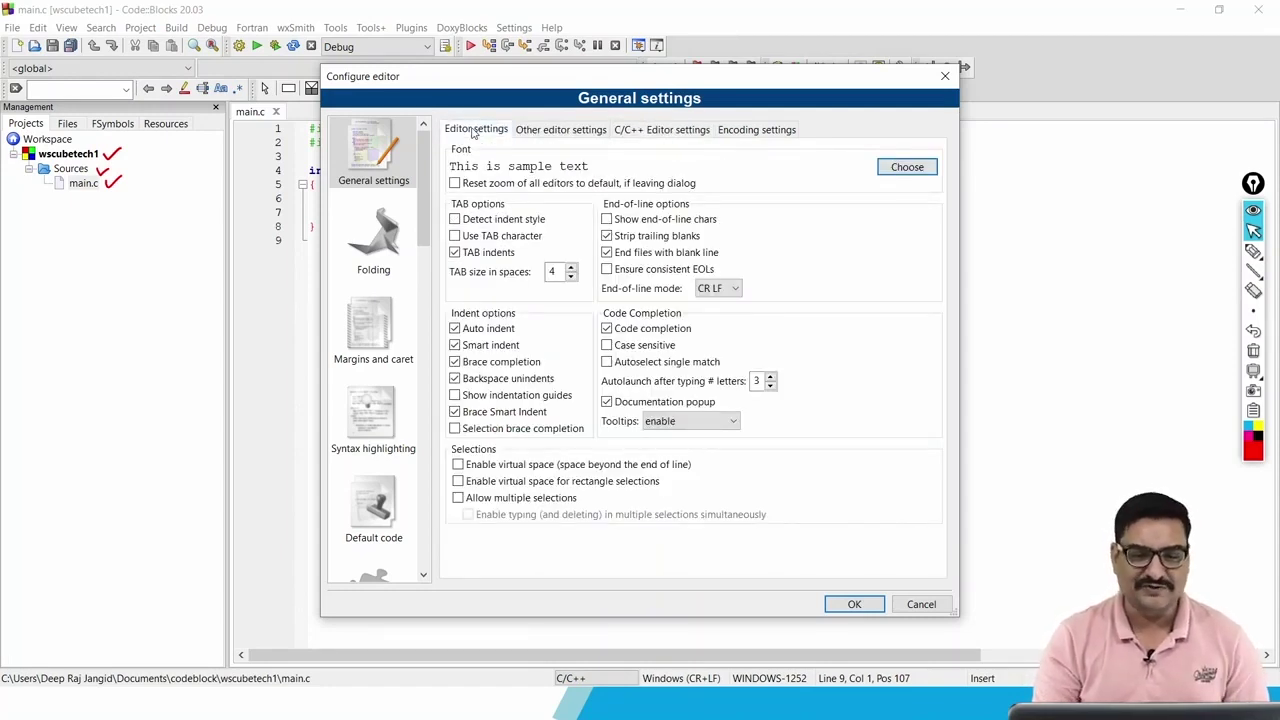
pyautogui.click(907, 167)
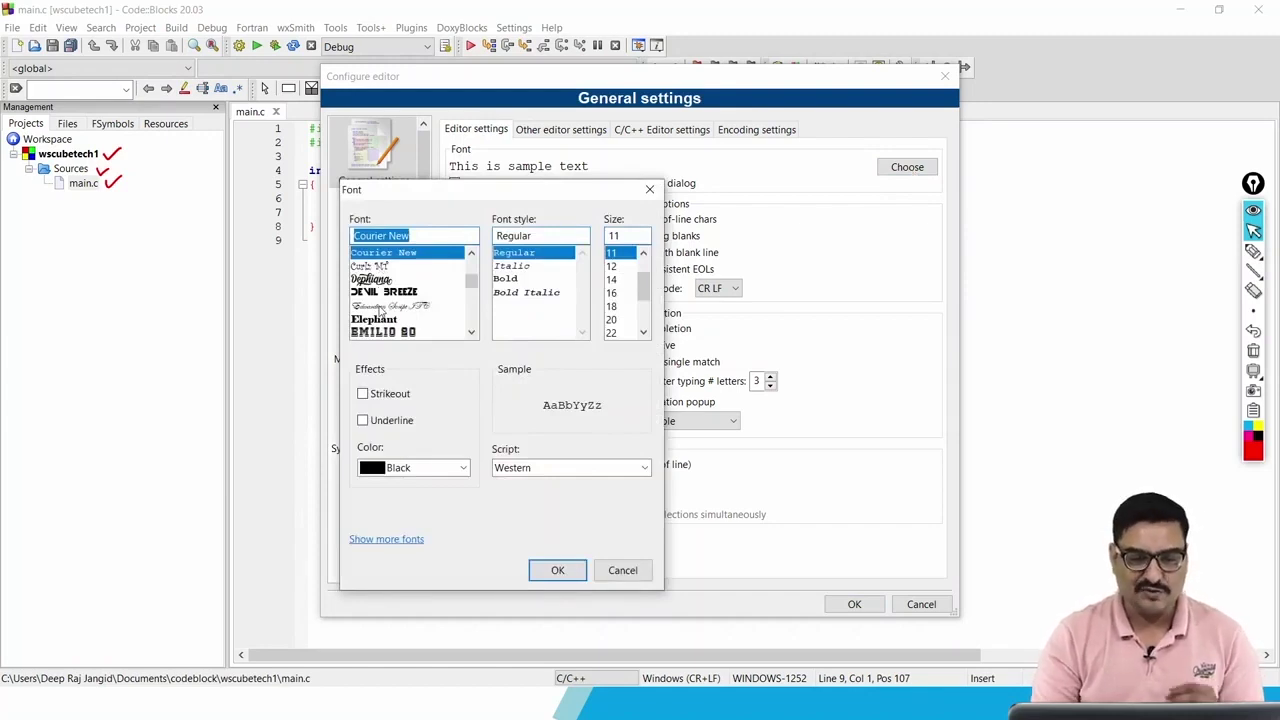
pyautogui.click(517, 282)
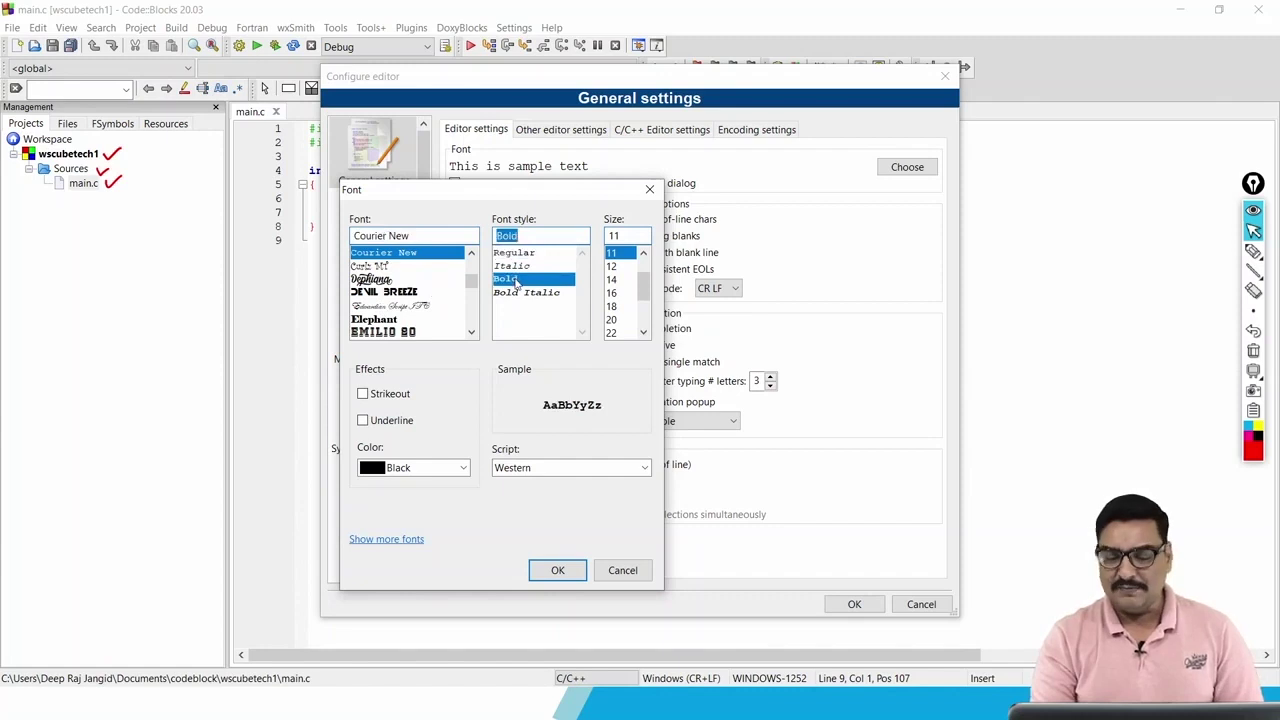
pyautogui.click(620, 320)
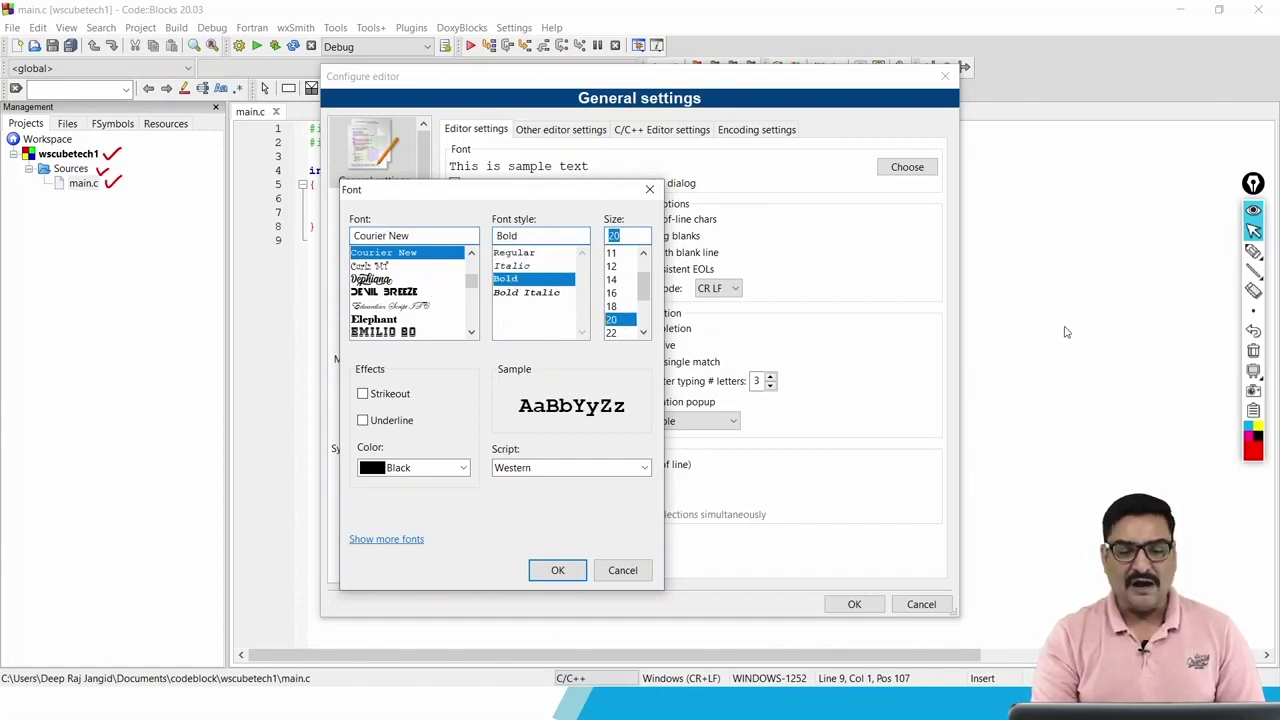
pyautogui.click(569, 579)
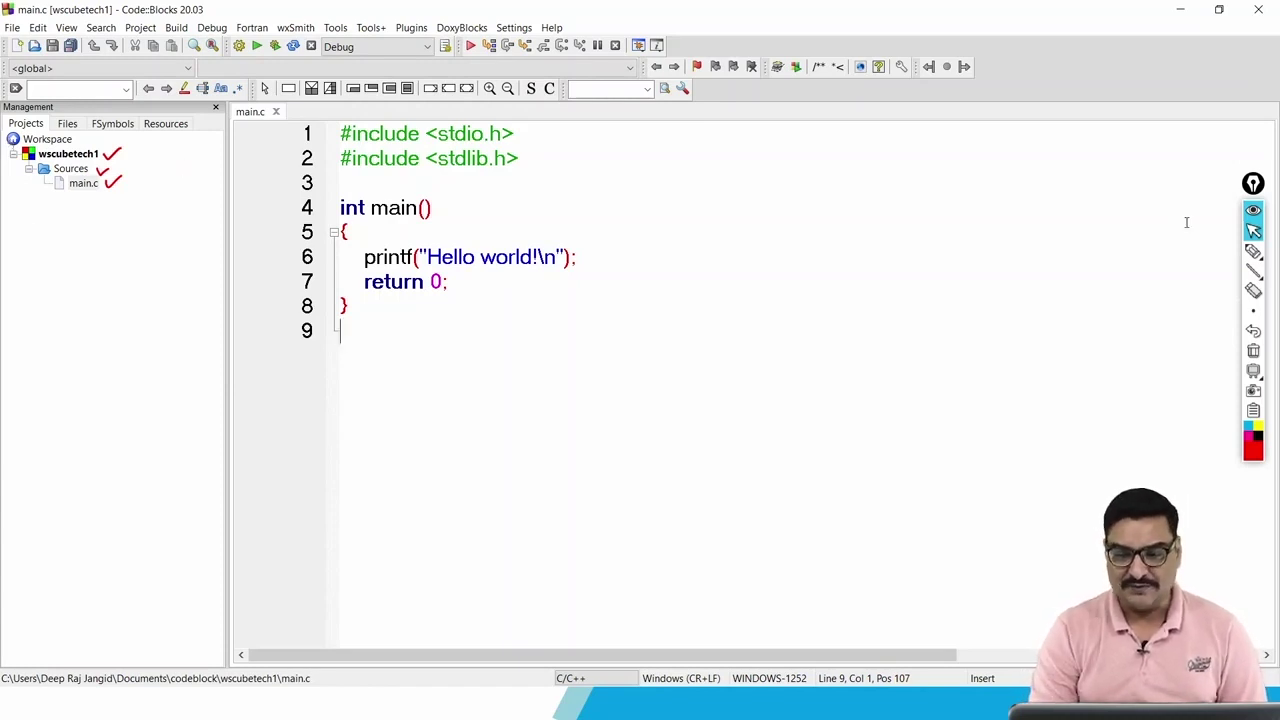
# Underline int main(), both braces, the printf line, stdio.h and stdlib.h with the red pen, and bracket the two statements inside main.
pyautogui.click(1253, 251)
pyautogui.click(1254, 256)
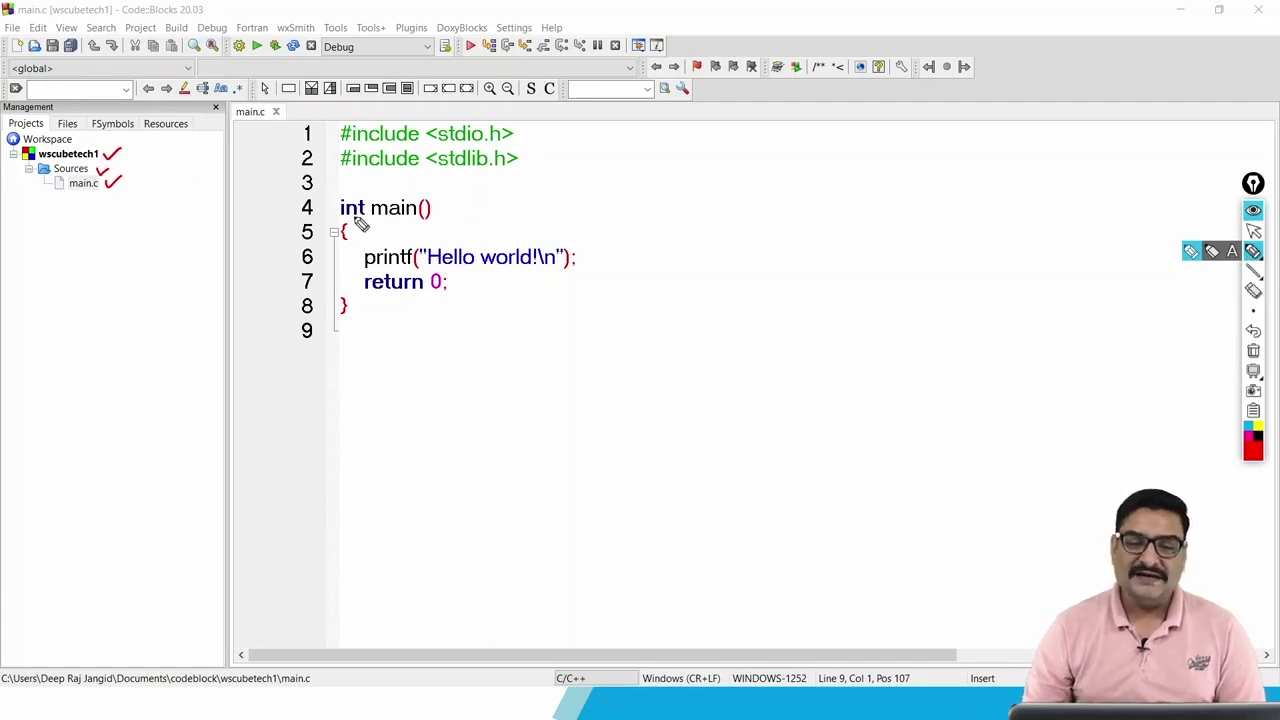
pyautogui.moveTo(372, 219); pyautogui.dragTo(432, 219)
pyautogui.moveTo(339, 219); pyautogui.dragTo(381, 221)
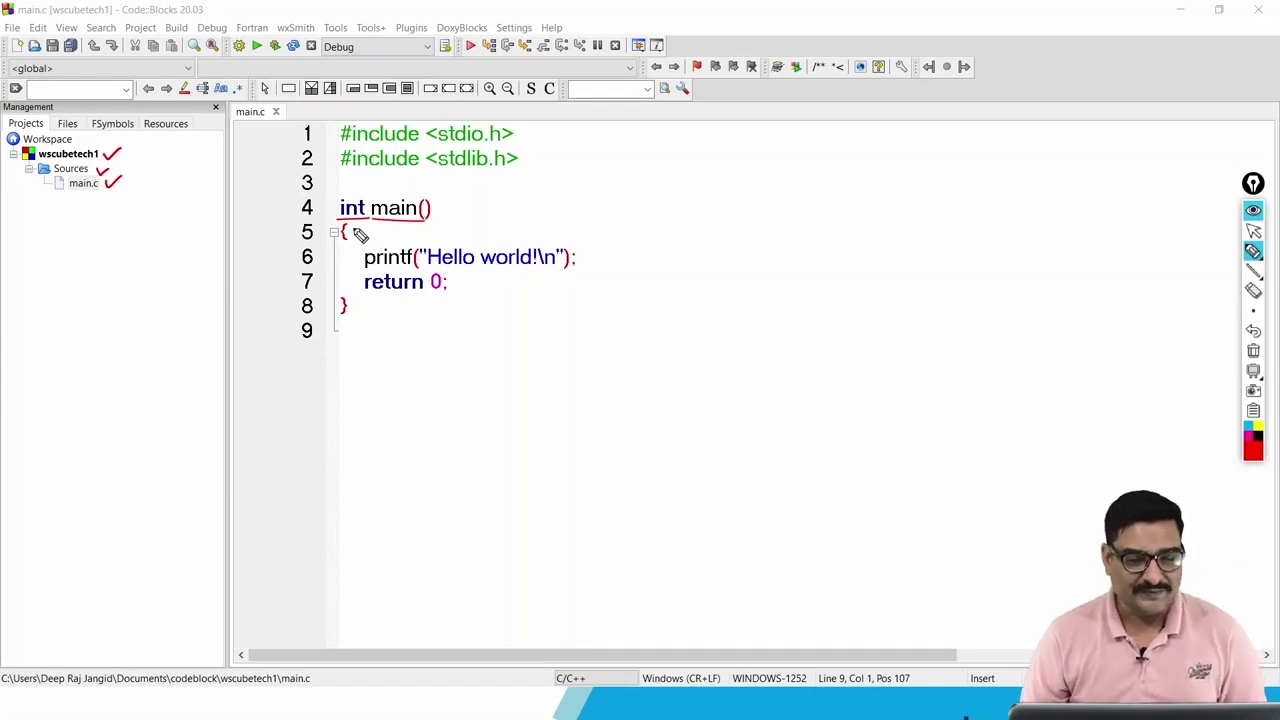
pyautogui.moveTo(339, 246); pyautogui.dragTo(350, 245)
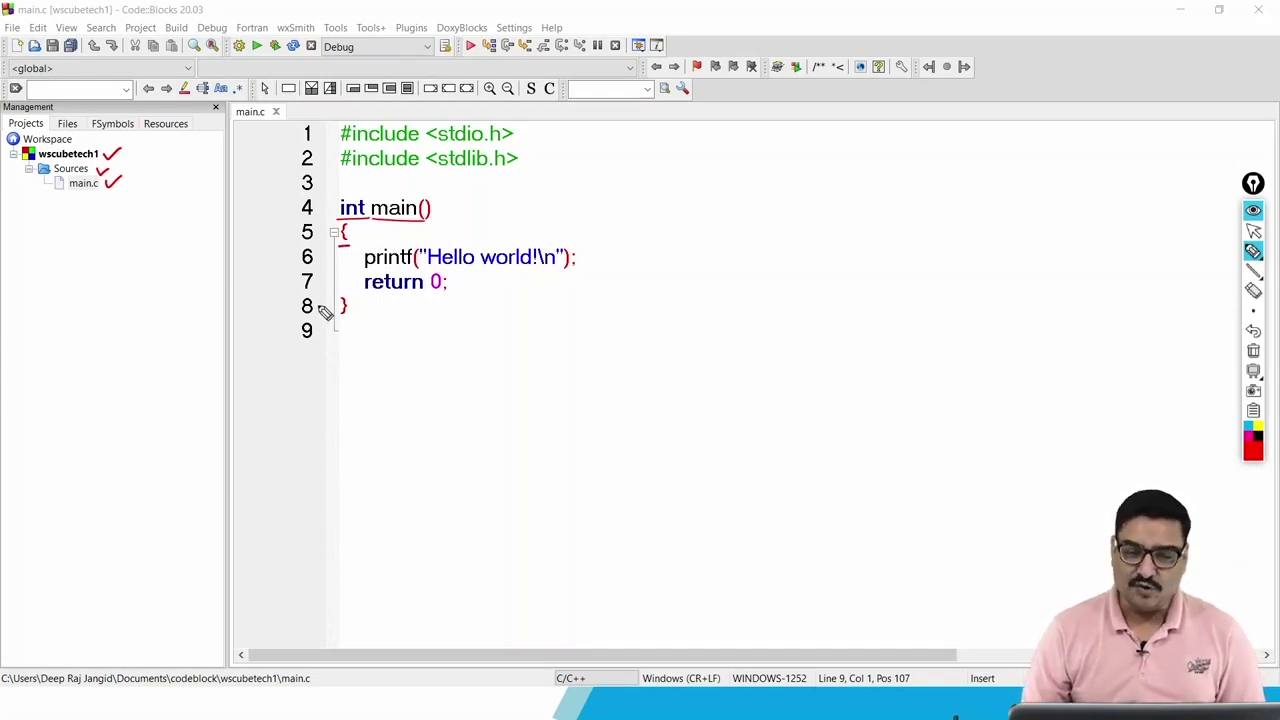
pyautogui.moveTo(339, 321); pyautogui.dragTo(354, 319)
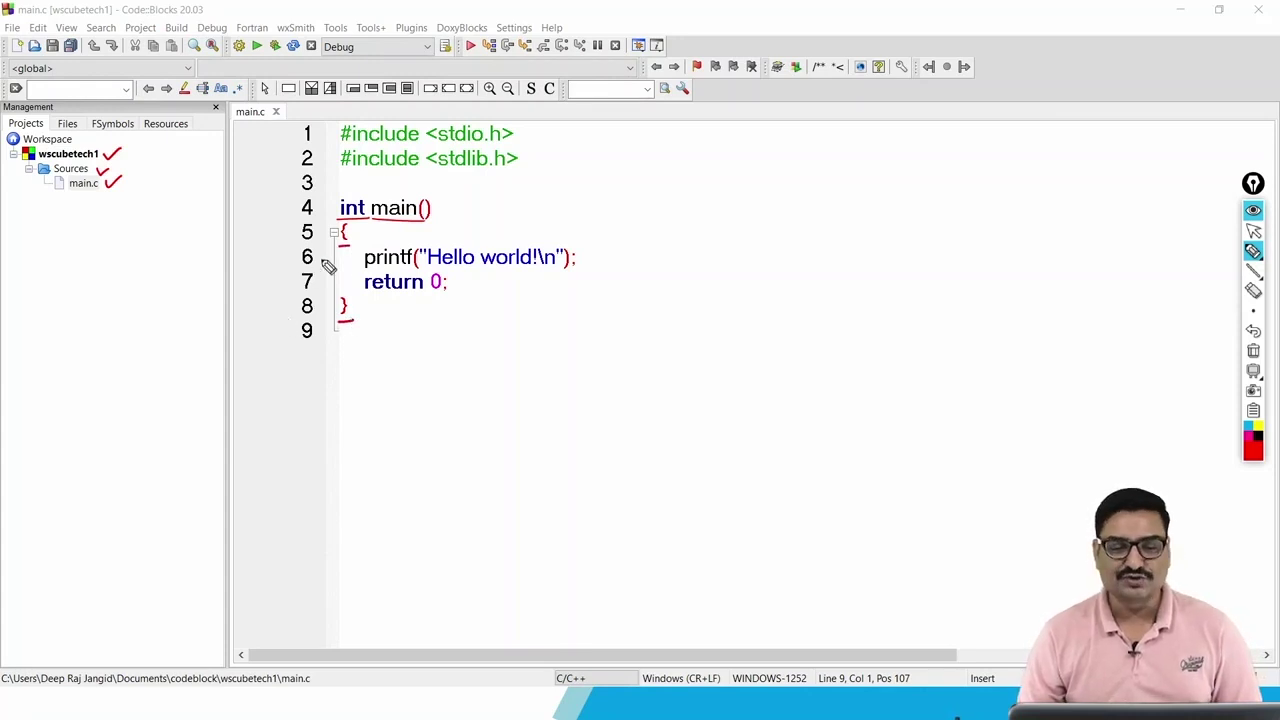
pyautogui.moveTo(378, 253)
pyautogui.mouseDown()
pyautogui.moveTo(350, 280)
pyautogui.moveTo(366, 287)
pyautogui.mouseUp()
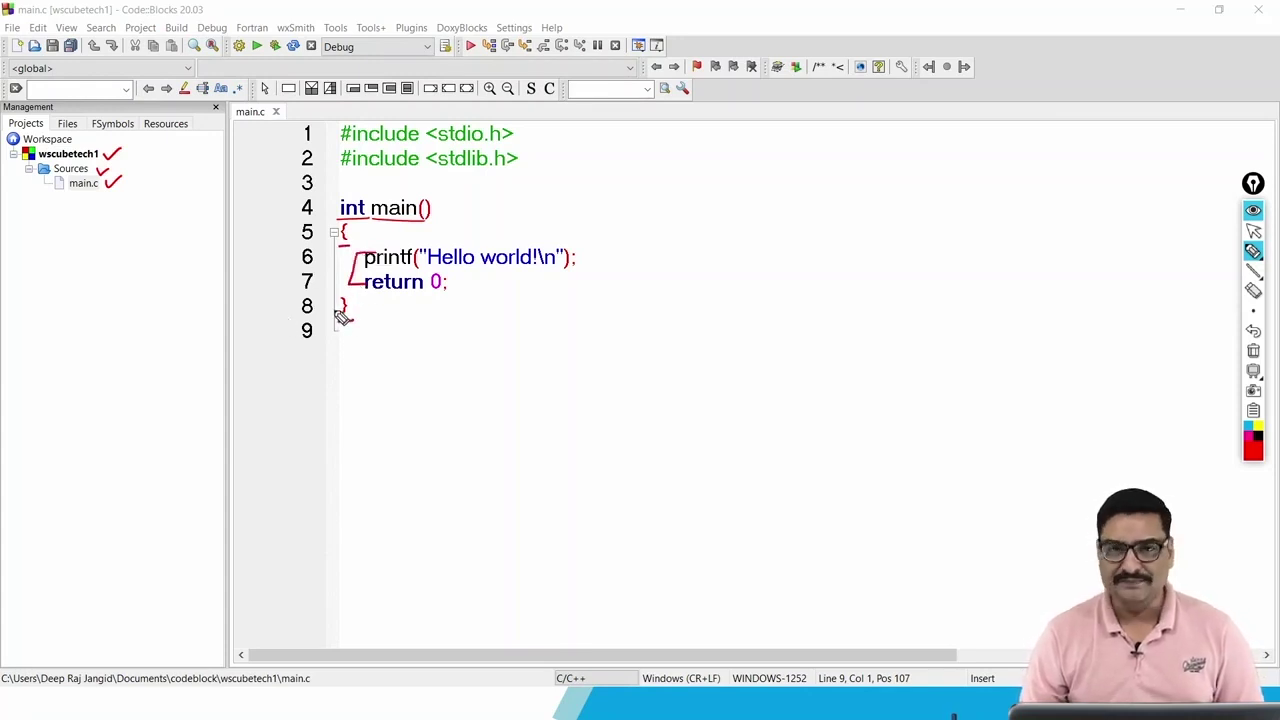
pyautogui.moveTo(380, 272); pyautogui.dragTo(493, 274)
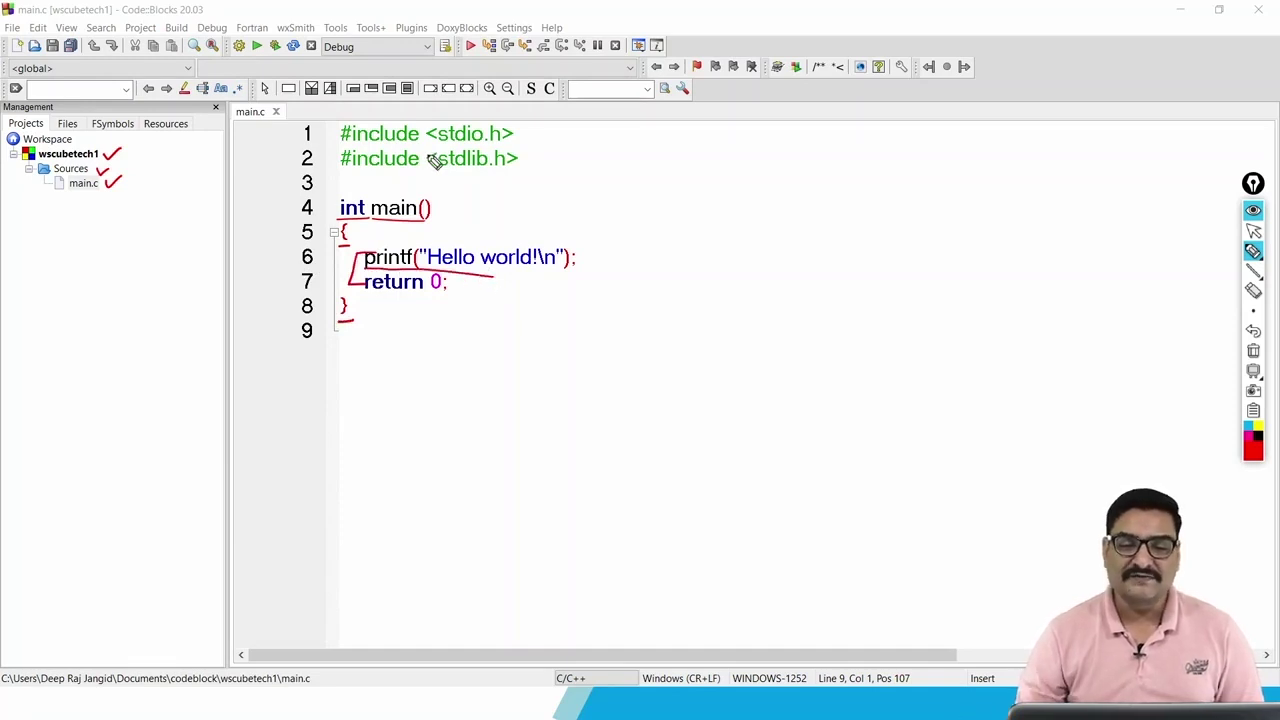
pyautogui.moveTo(440, 143); pyautogui.dragTo(498, 144)
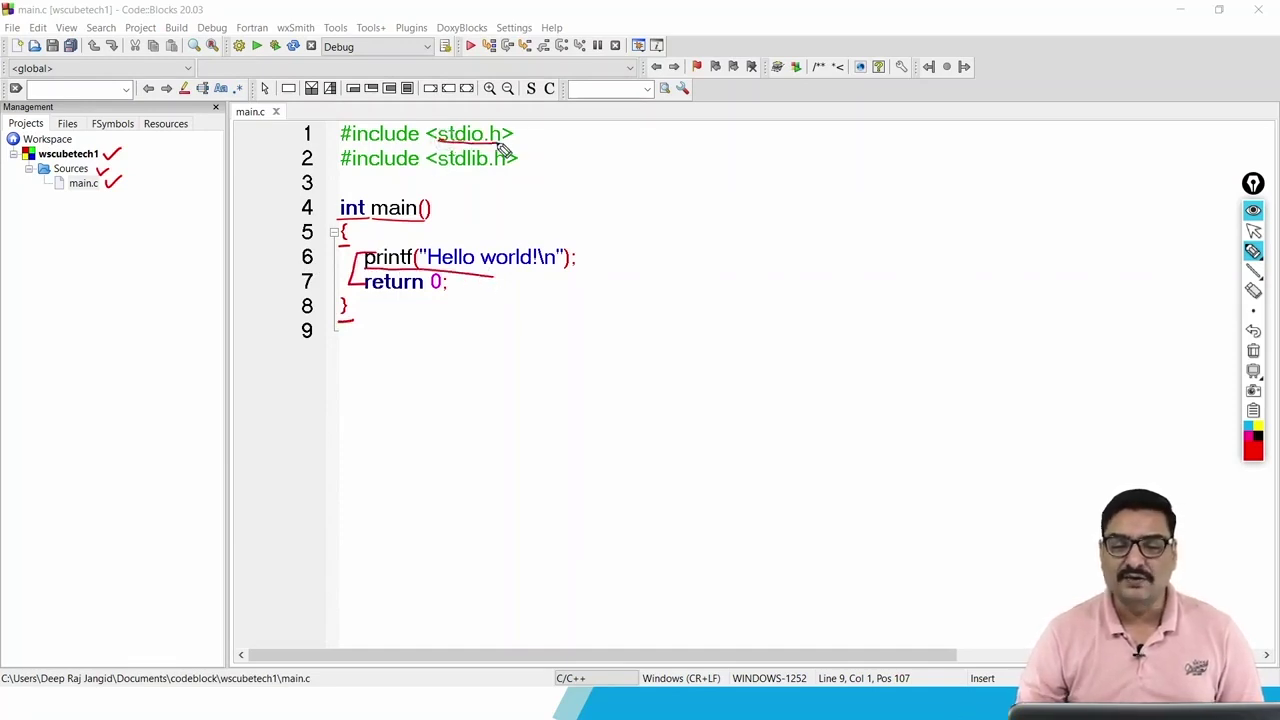
pyautogui.moveTo(428, 180); pyautogui.dragTo(510, 179)
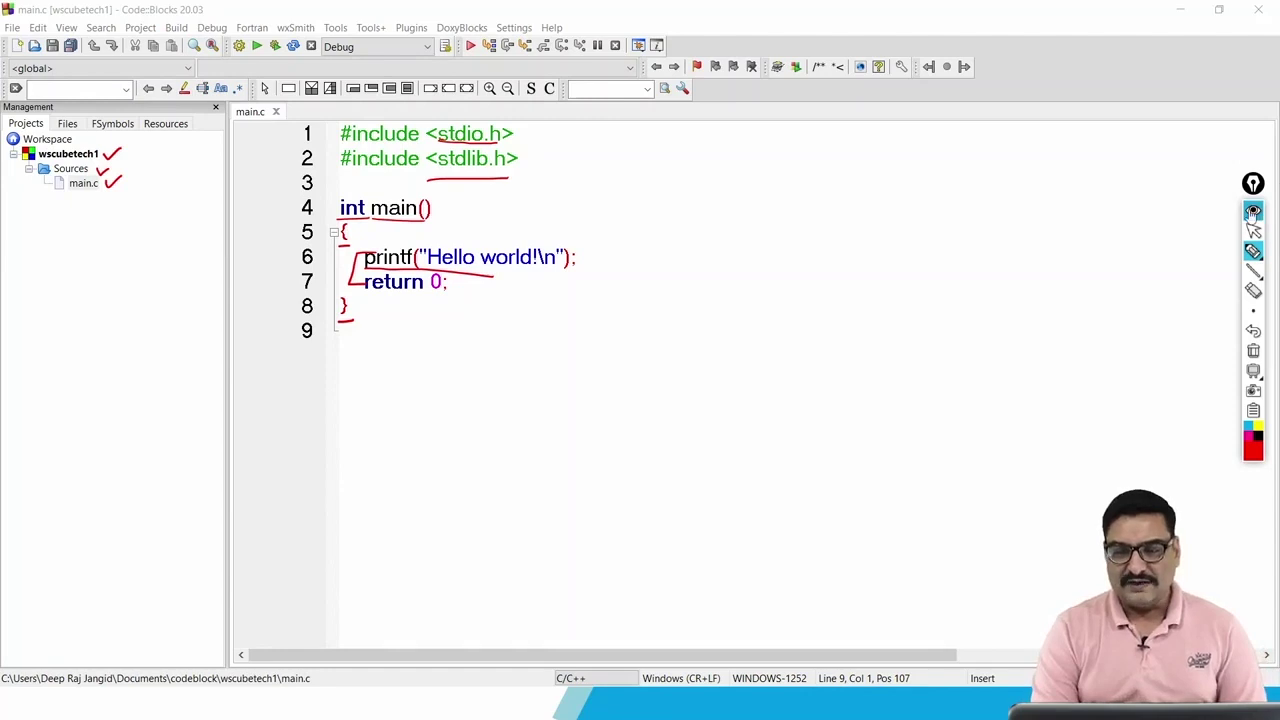
# Erase all pen marks from the screen and delete the entire code in main.c.
pyautogui.click(1254, 231)
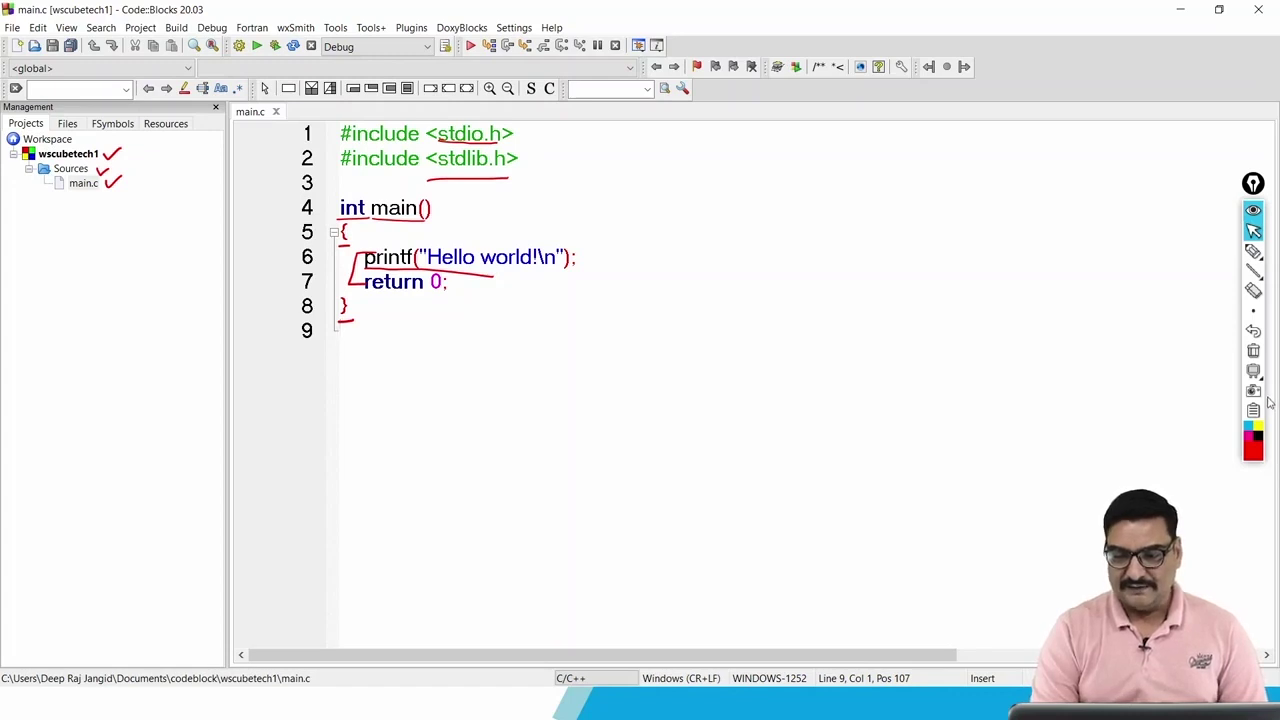
pyautogui.click(1253, 351)
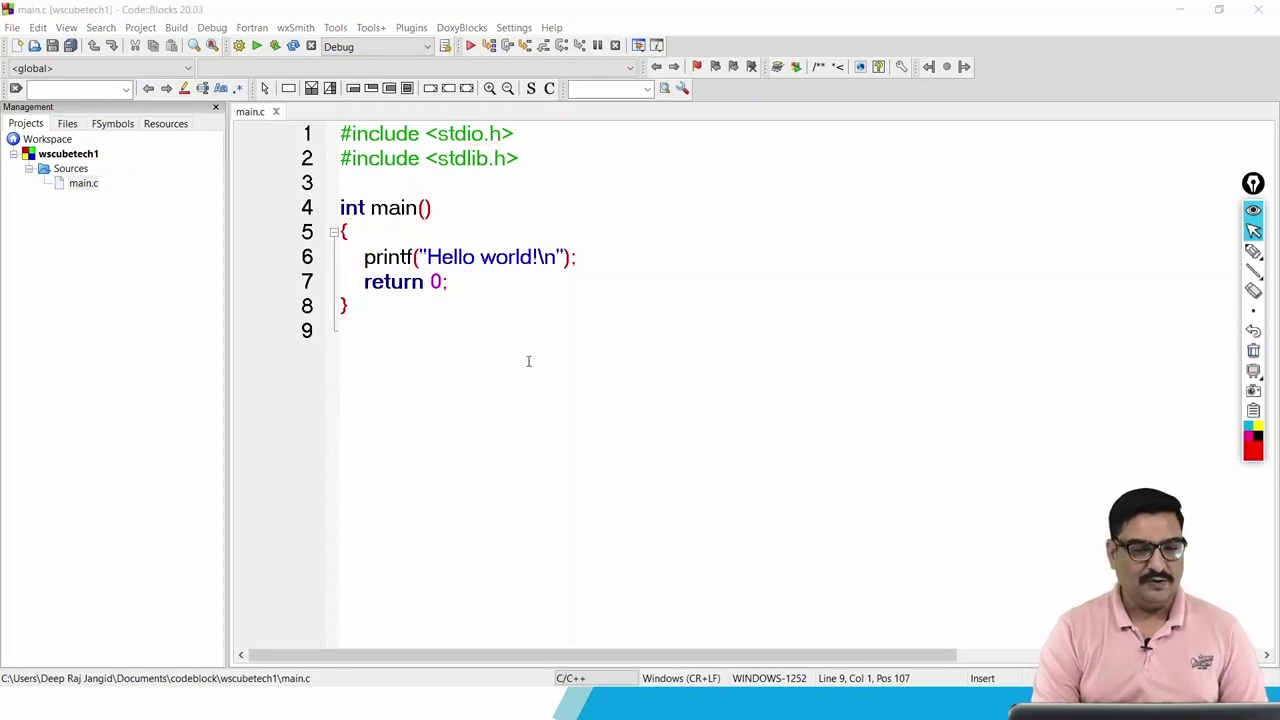
pyautogui.hotkey('ctrl', 'a')
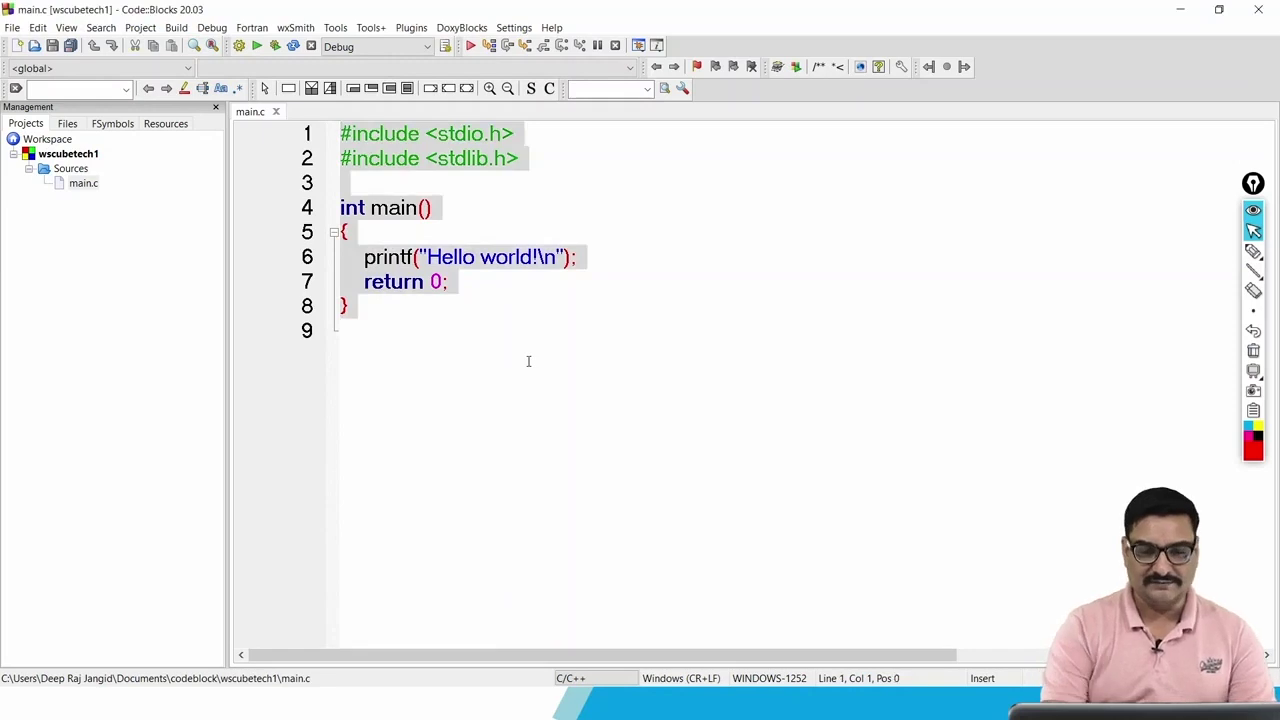
pyautogui.press('Delete')
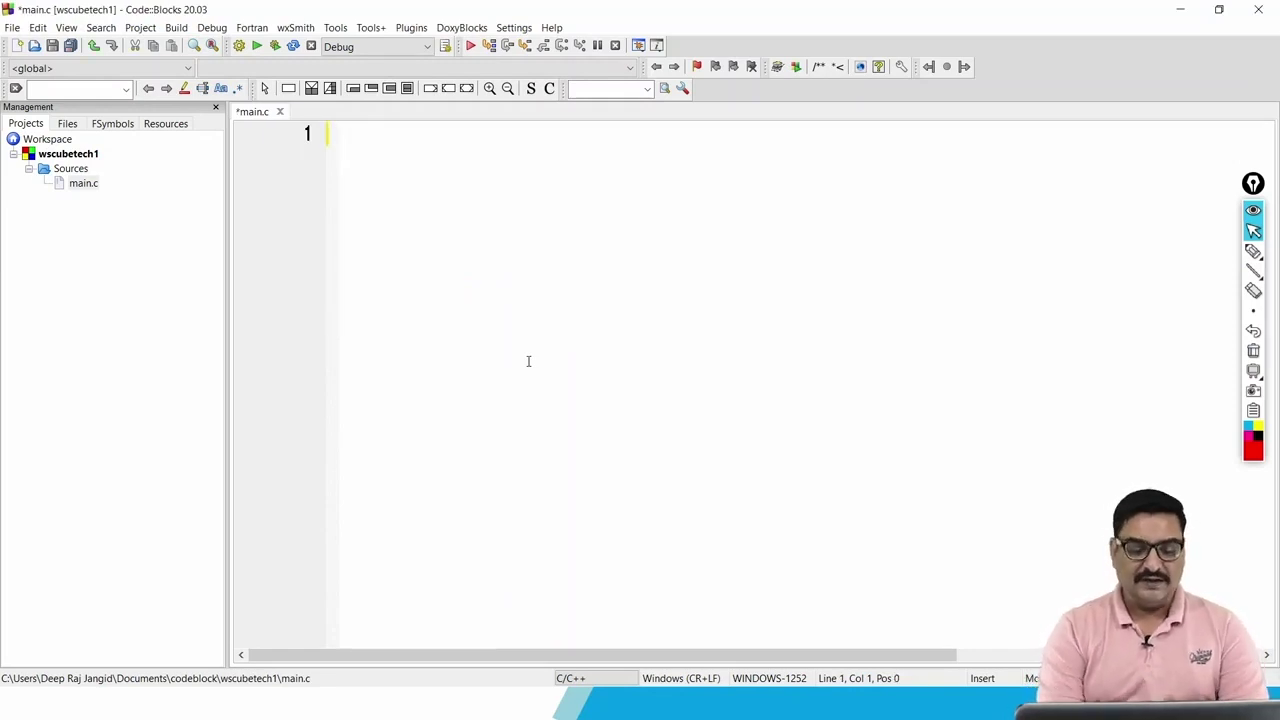
# Write an int main () function in main.c with an opening and closing brace and two blank lines between them.
pyautogui.write('int mai')
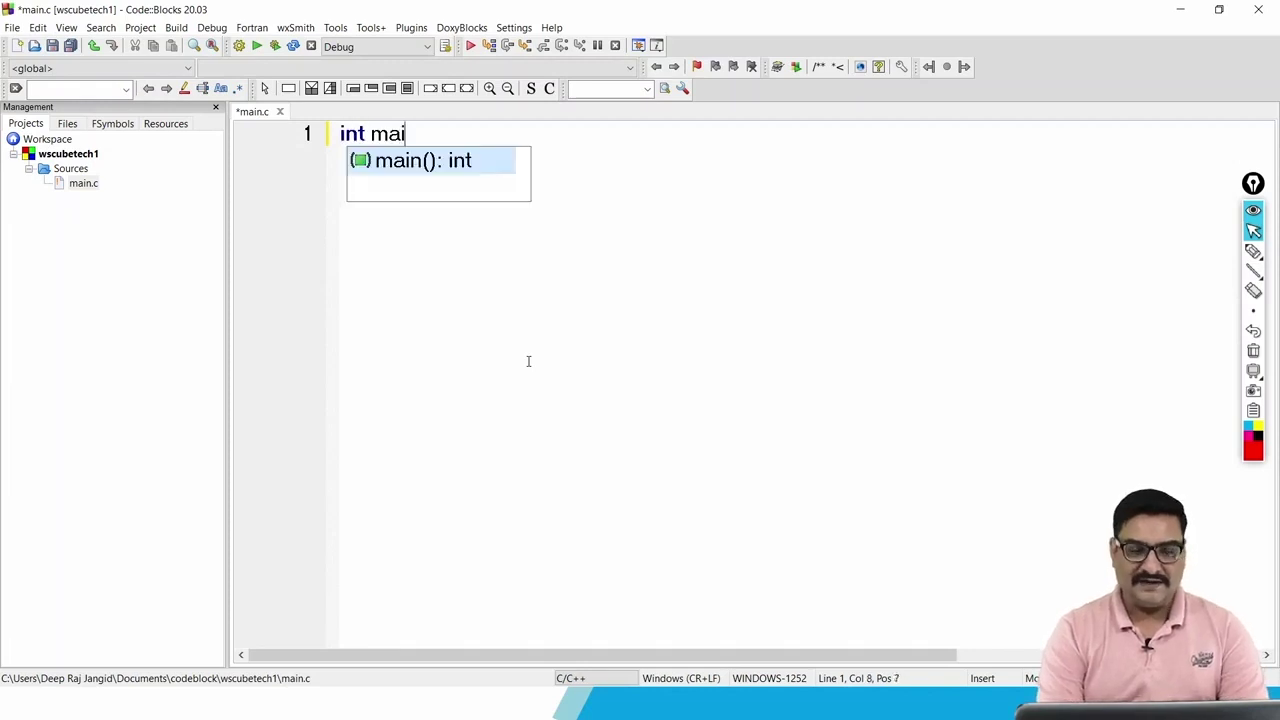
pyautogui.write('n ()')
pyautogui.press('Return')
pyautogui.write('{')
pyautogui.press('Return')
pyautogui.press('Return')
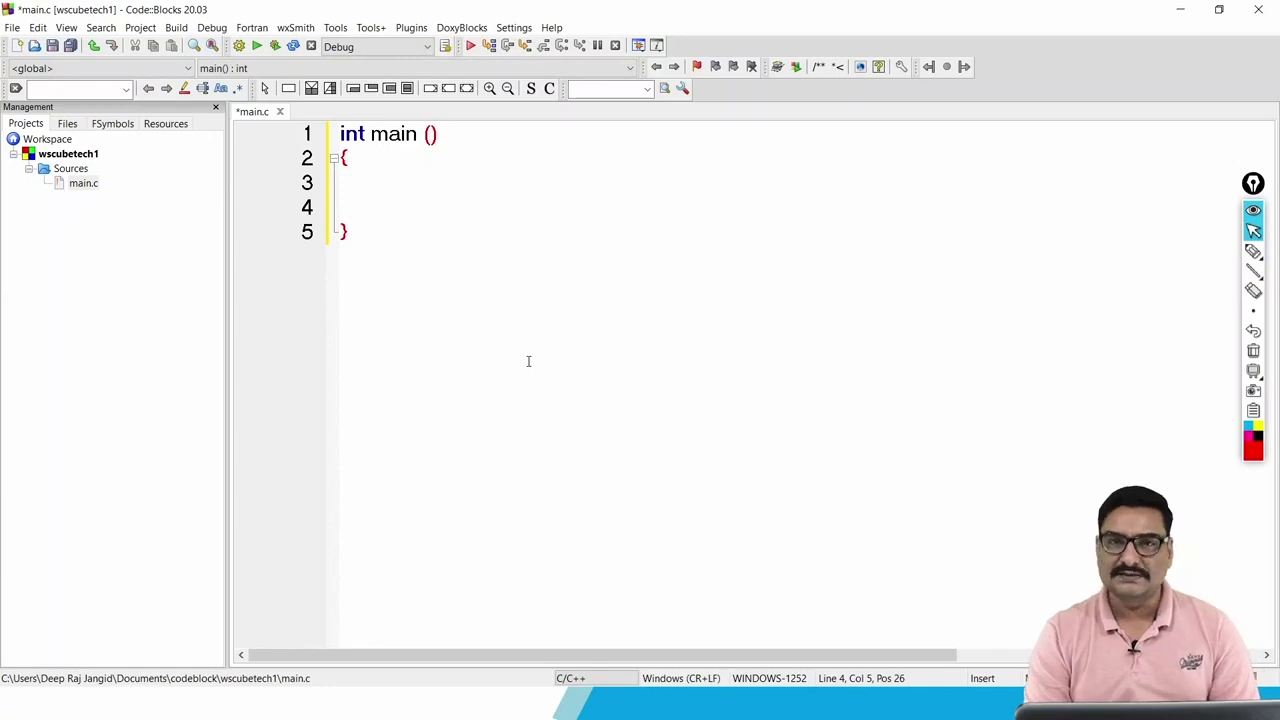
# Add the statement return 0; on the last line inside main's braces.
pyautogui.press('Up')
pyautogui.press('Up')
pyautogui.press('Up')
pyautogui.press('Down')
pyautogui.press('Down')
pyautogui.press('Down')
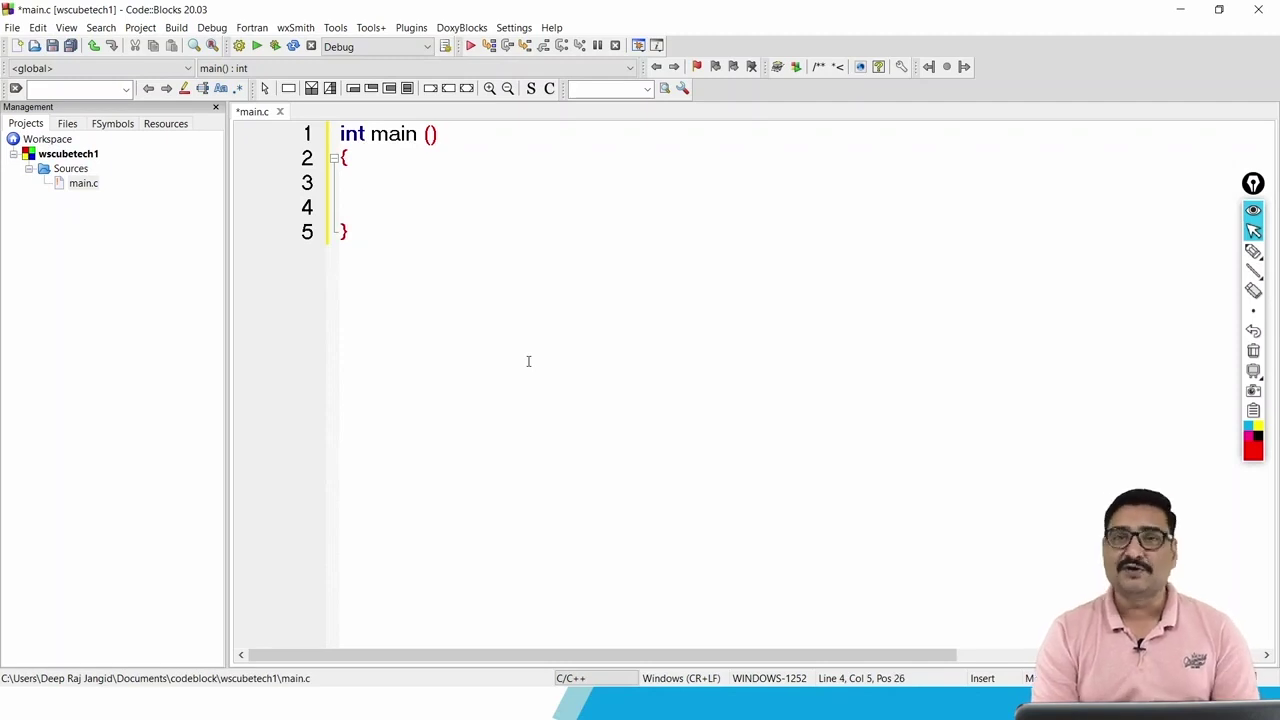
pyautogui.write('retu')
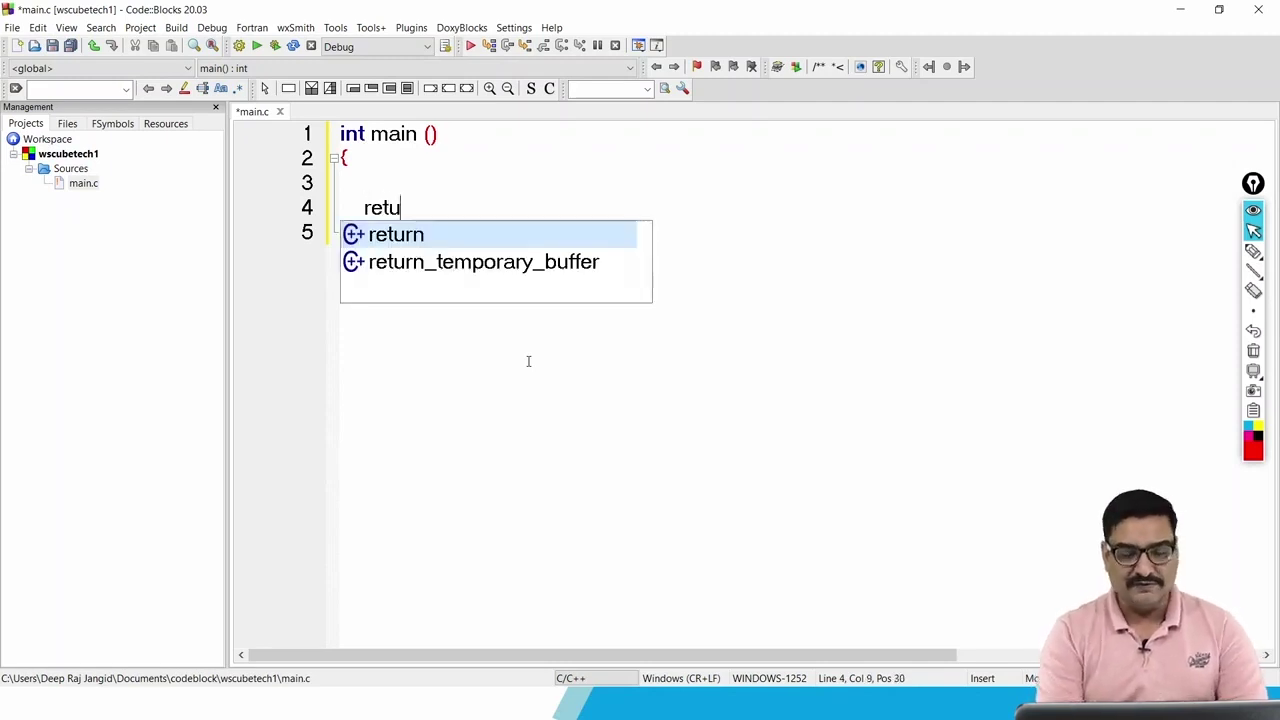
pyautogui.write('rn 1;')
pyautogui.press('BackSpace')
pyautogui.press('BackSpace')
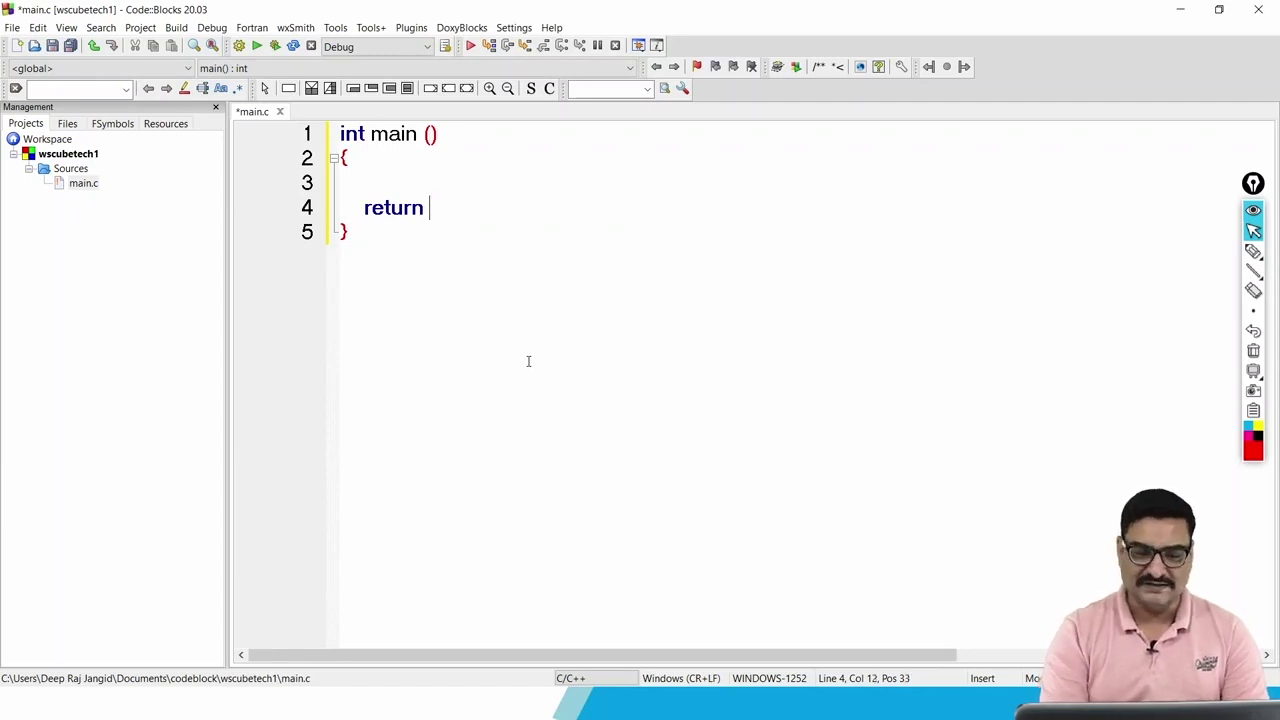
pyautogui.write('0;')
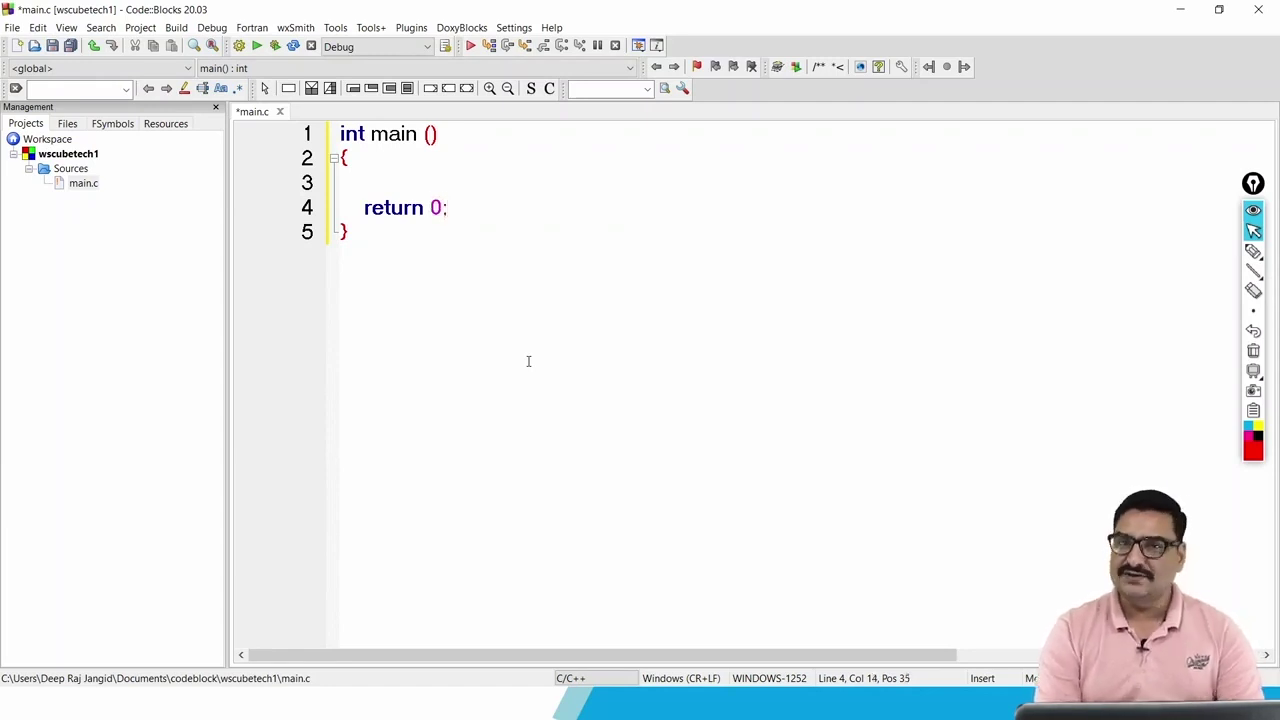
# Build and run the program, move its console window clear of the code, and dismiss the console.
pyautogui.press('Up')
pyautogui.press('Up')
pyautogui.press('Up')
pyautogui.press('Home')
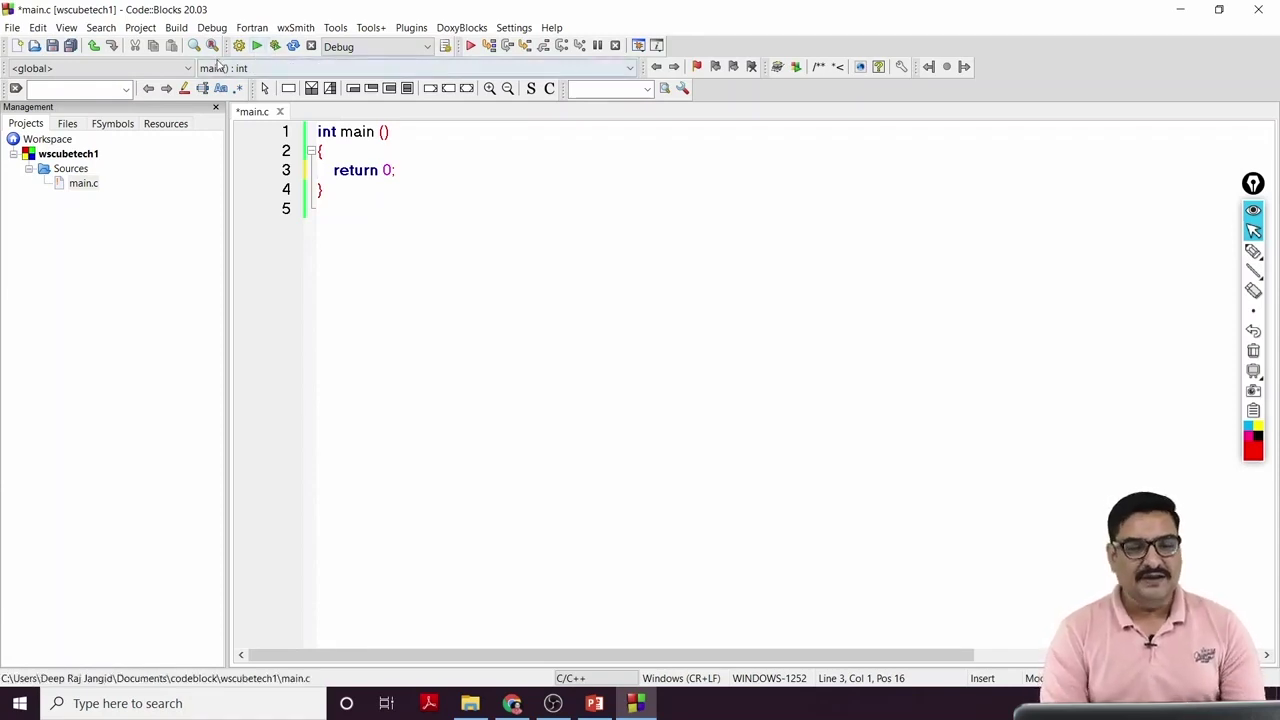
pyautogui.click(238, 49)
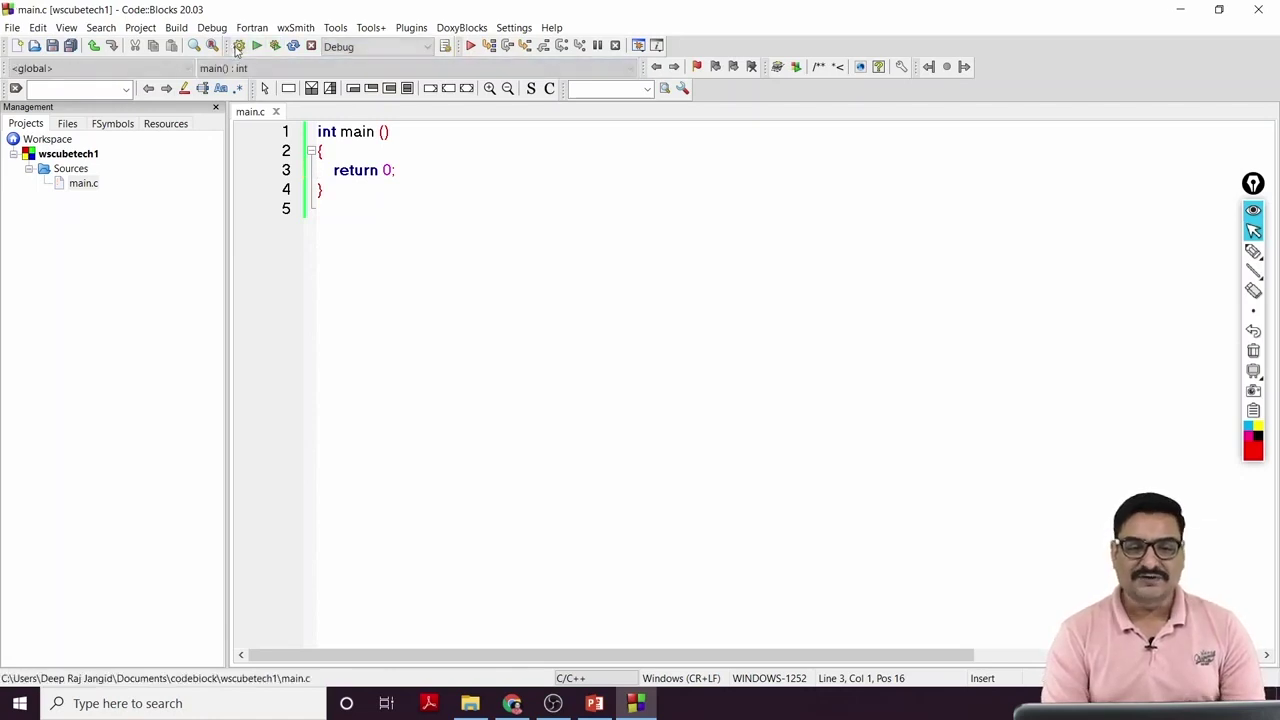
pyautogui.click(258, 50)
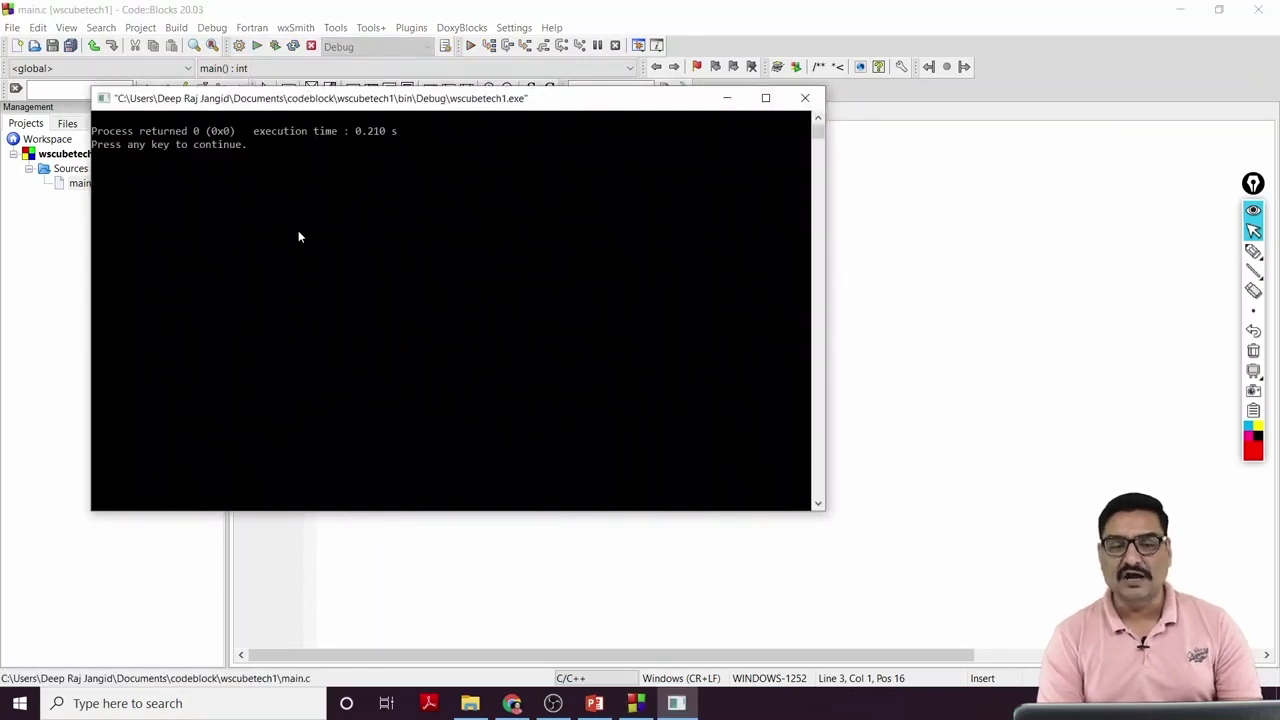
pyautogui.moveTo(183, 97); pyautogui.dragTo(503, 190)
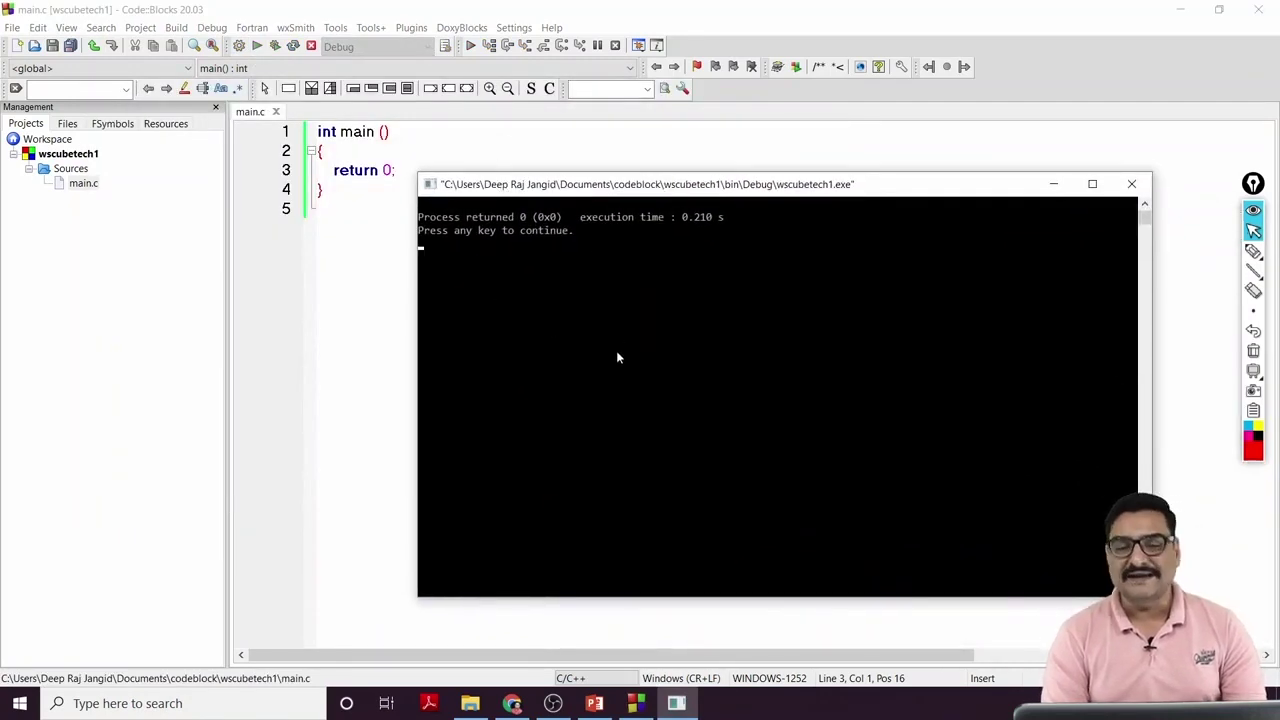
pyautogui.press('Return')
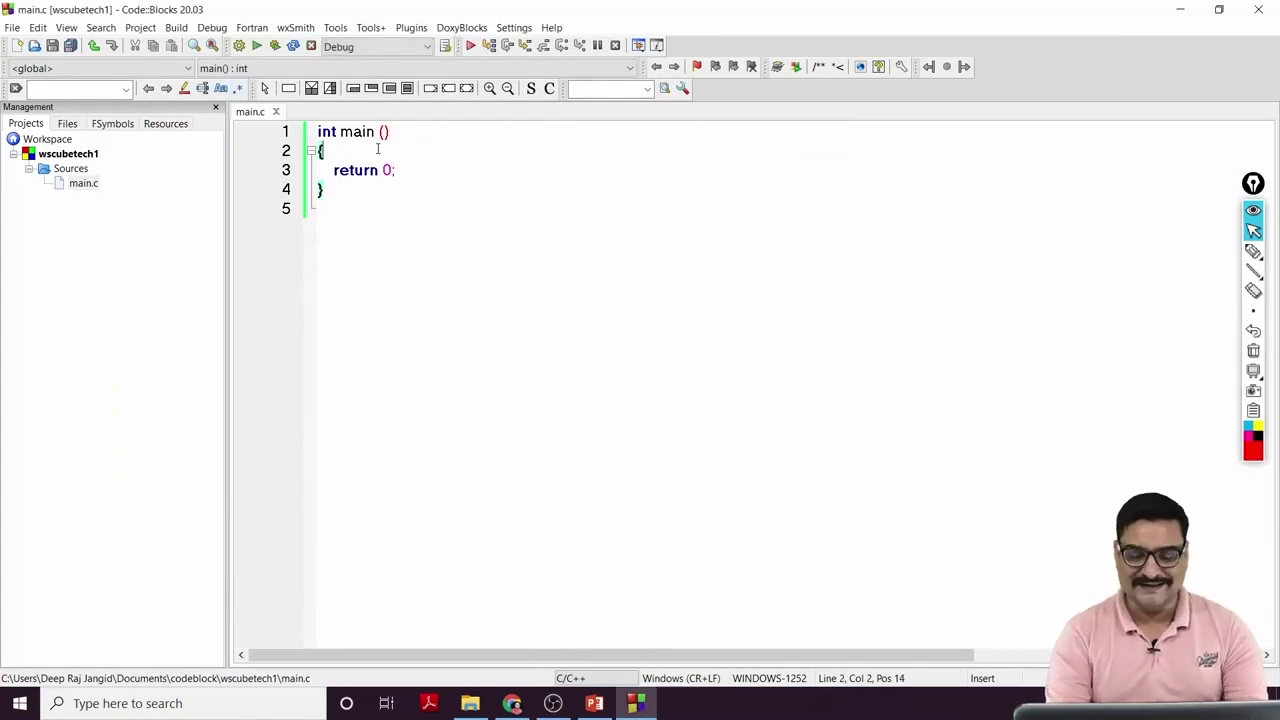
# Insert the statement printf("Hello"); on a new line above return 0;.
pyautogui.press('Return')
pyautogui.write('pr')
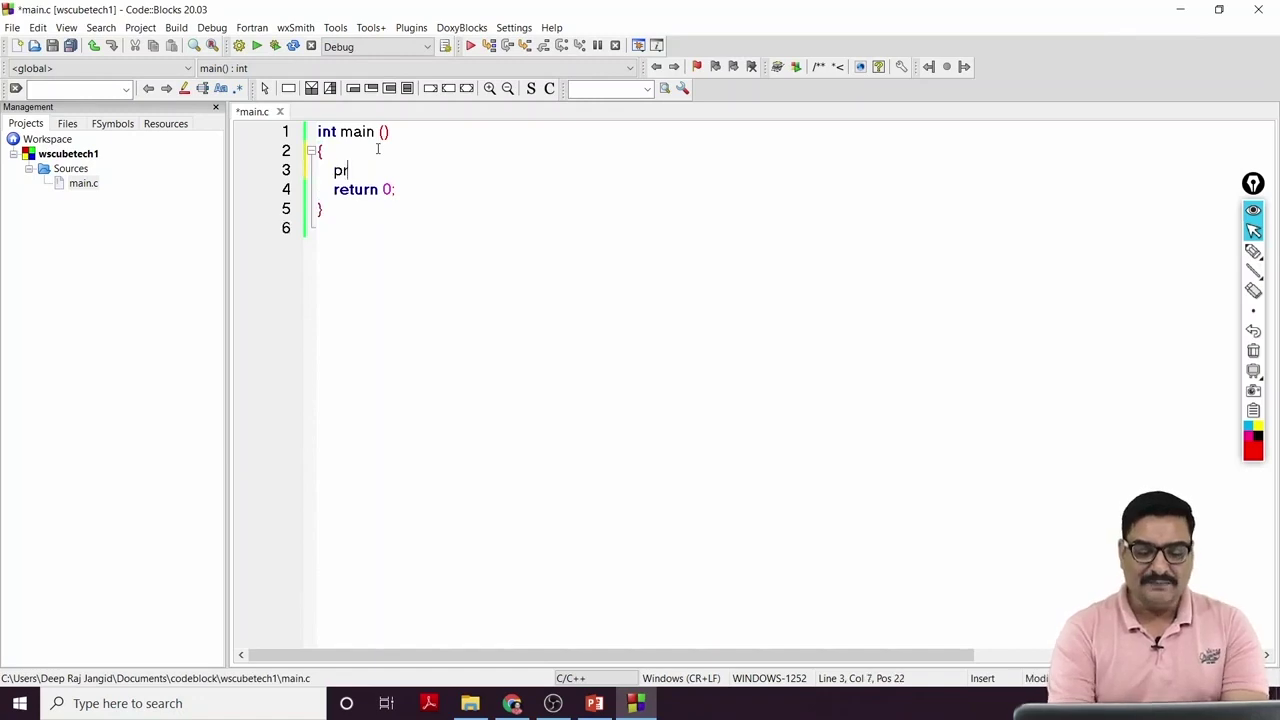
pyautogui.write('intf()')
pyautogui.write('"He')
pyautogui.write('llo");')
# Insert a blank line at the start of main.c, above int main ().
pyautogui.hotkey('ctrl', 'Home')
pyautogui.press('Down')
pyautogui.press('Down')
pyautogui.press('End')
pyautogui.press('Up')
pyautogui.press('Up')
pyautogui.hotkey('ctrl', 'Left')
pyautogui.hotkey('ctrl', 'Left')
pyautogui.press('Home')
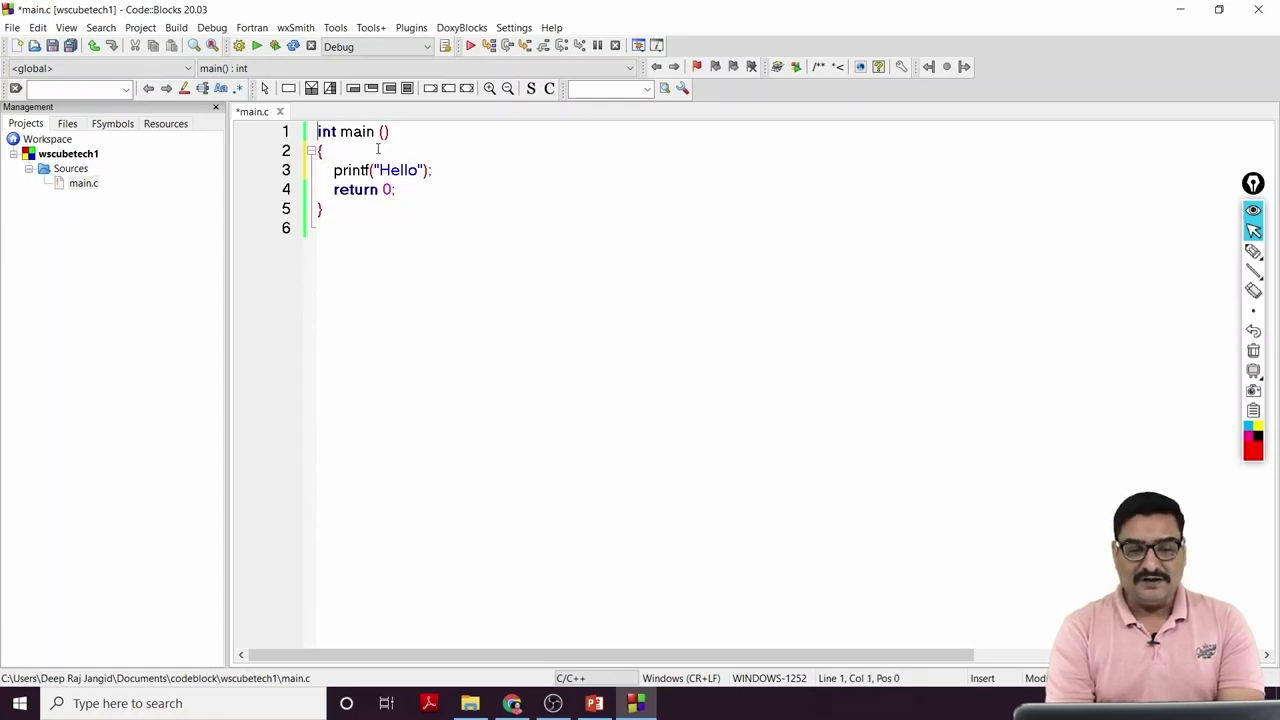
pyautogui.press('Return')
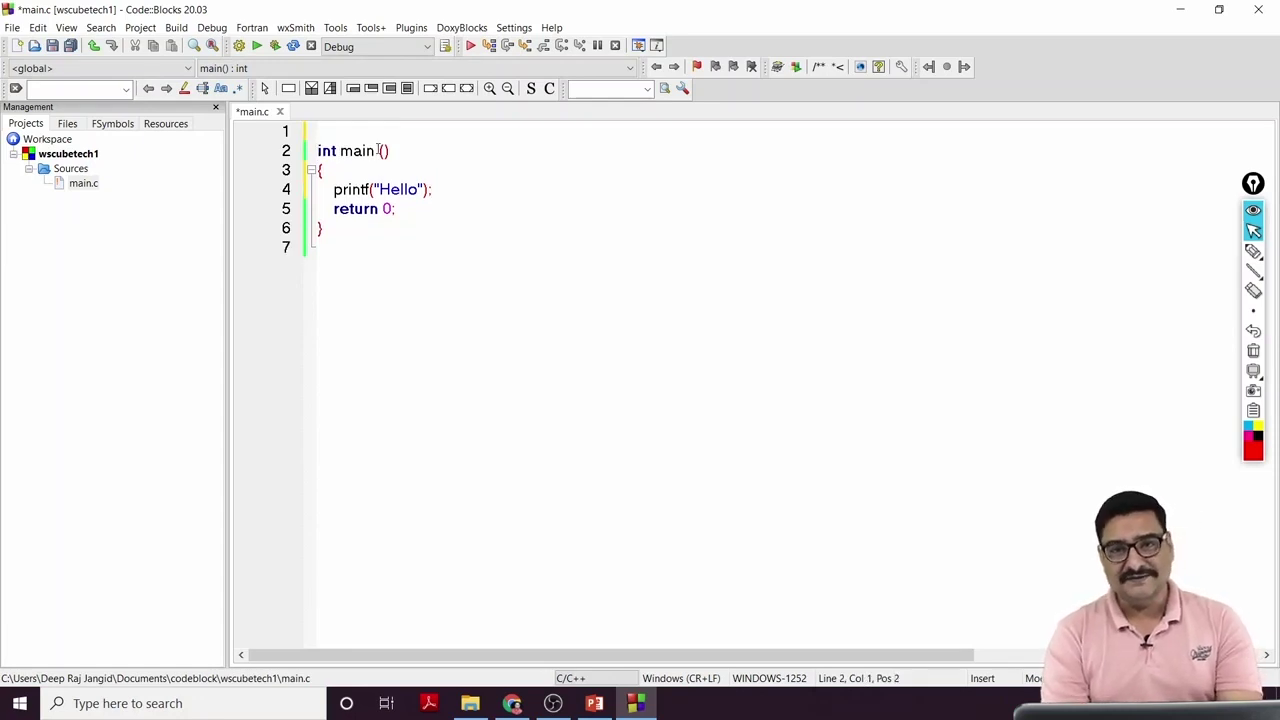
# Add the directive #include<stdio.h> on the blank first line of main.c.
pyautogui.press('Up')
pyautogui.write('#')
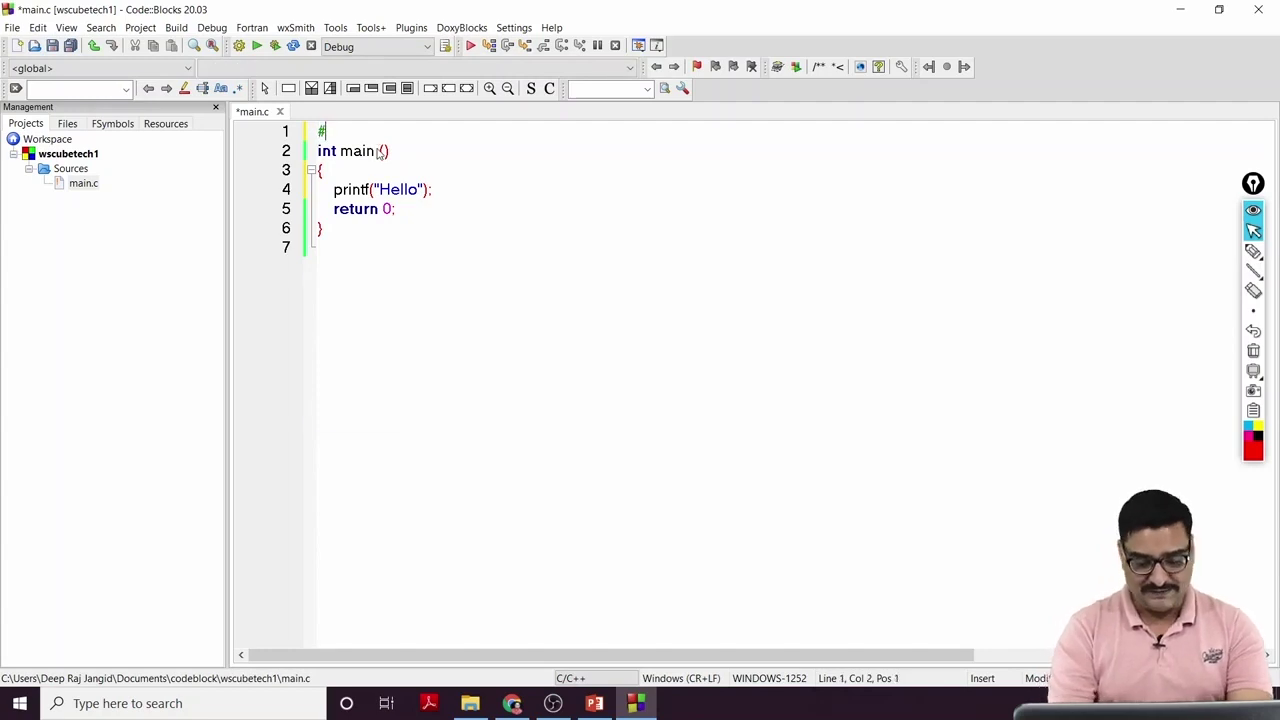
pyautogui.write('include<>')
pyautogui.press('Left')
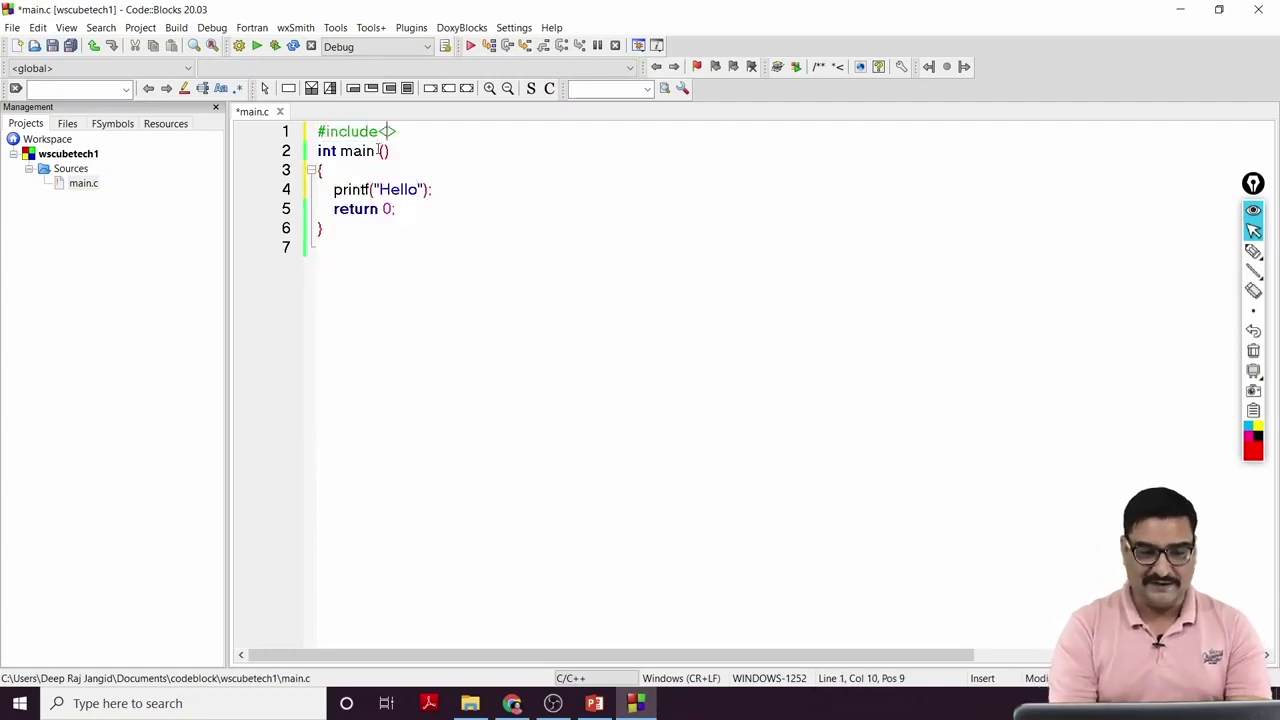
pyautogui.write('stdio.')
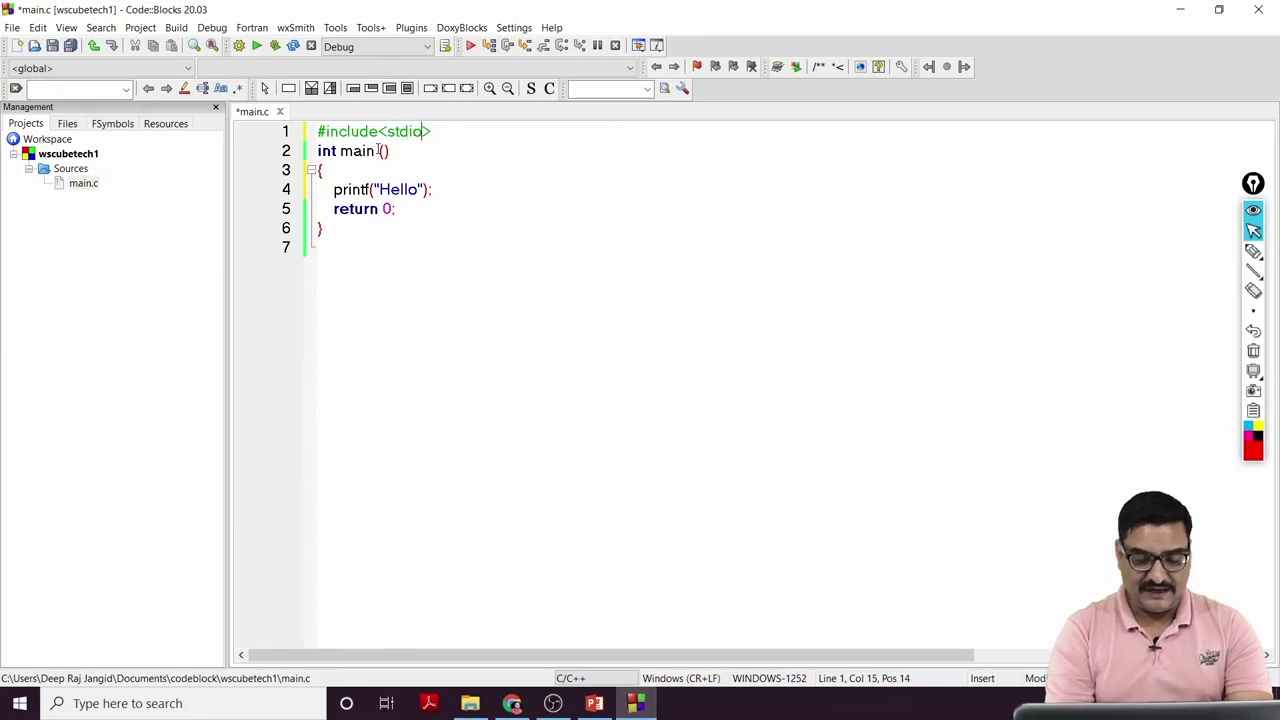
pyautogui.write('h')
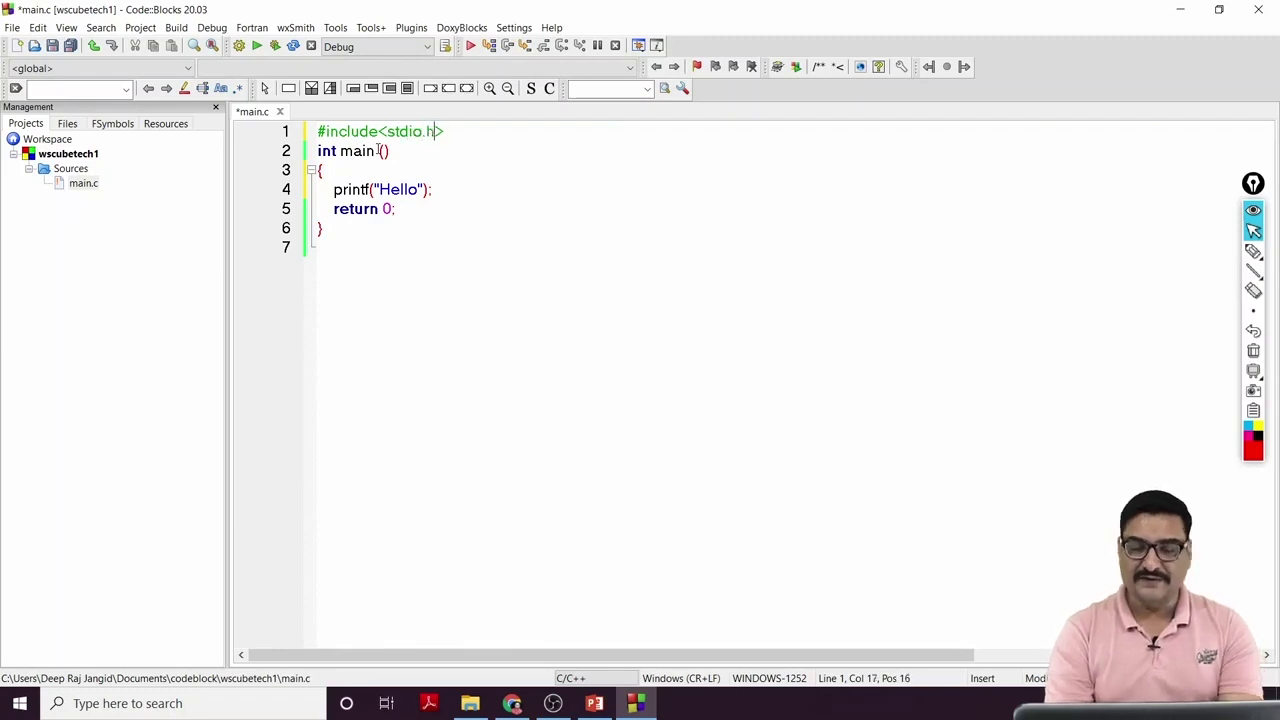
# Build and run the program, highlight the Hello output in its console window, and close the console.
pyautogui.click(241, 47)
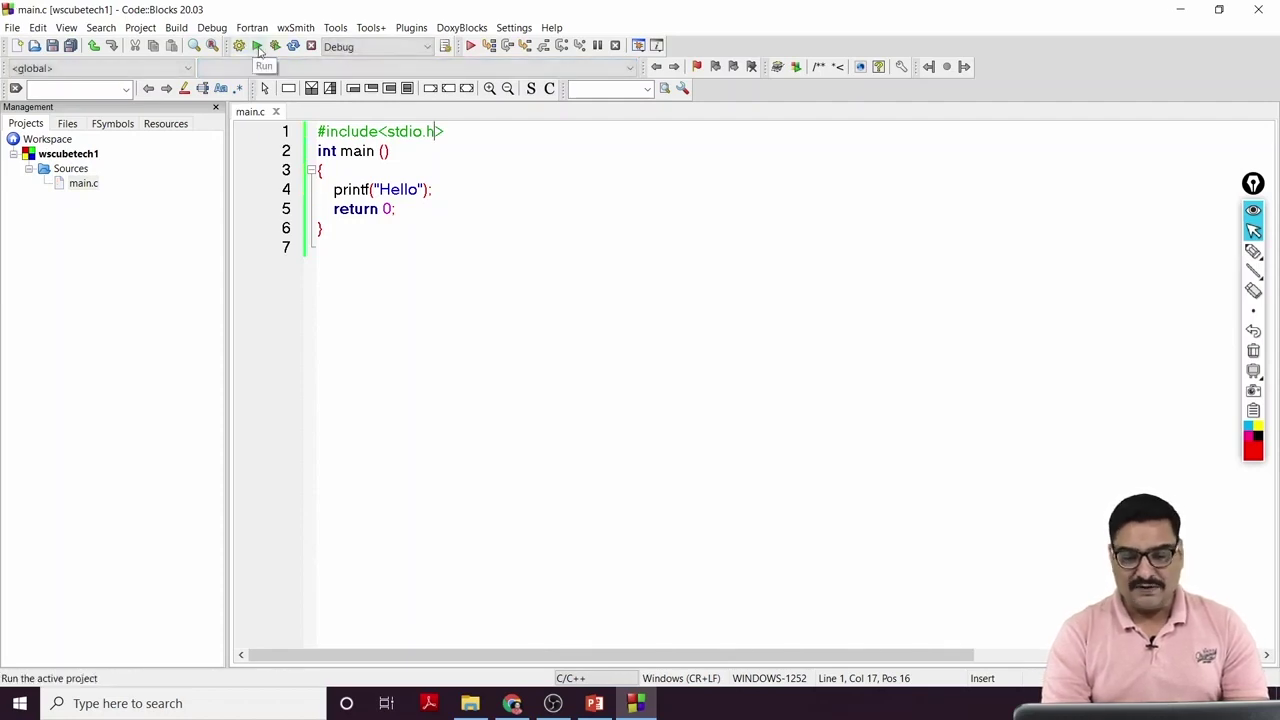
pyautogui.click(257, 47)
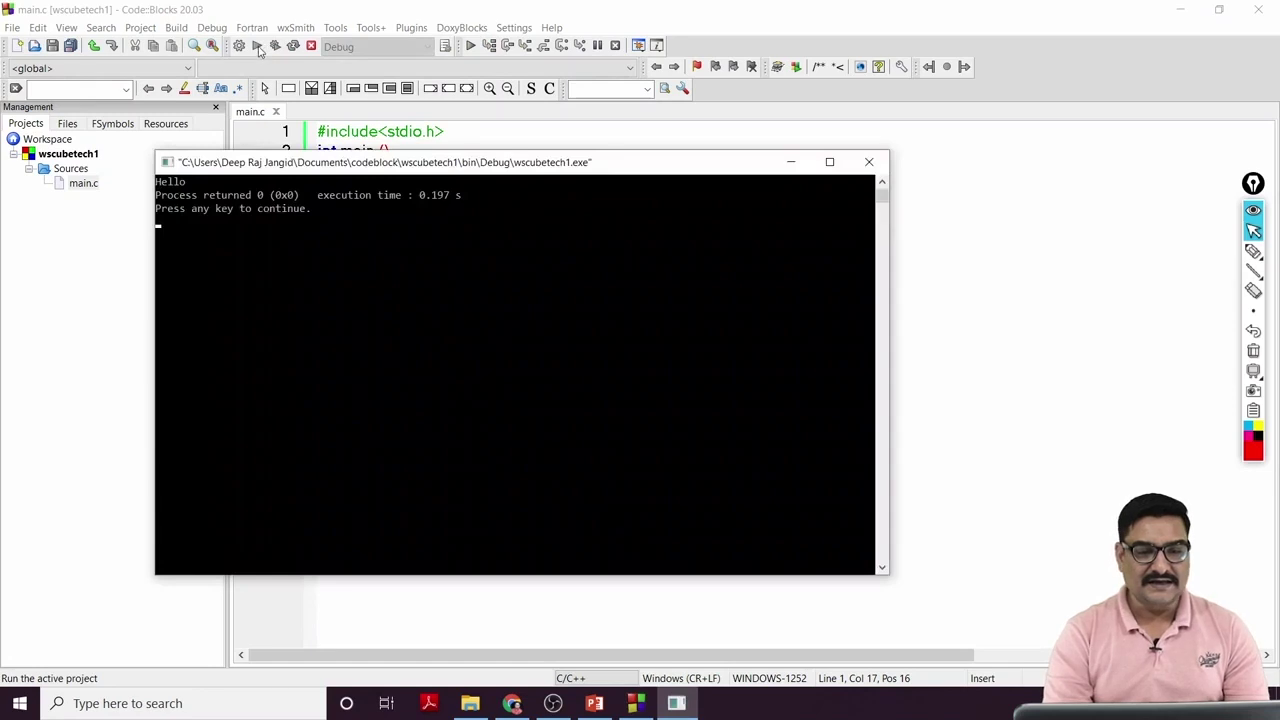
pyautogui.moveTo(194, 190); pyautogui.dragTo(154, 184)
pyautogui.click(190, 186)
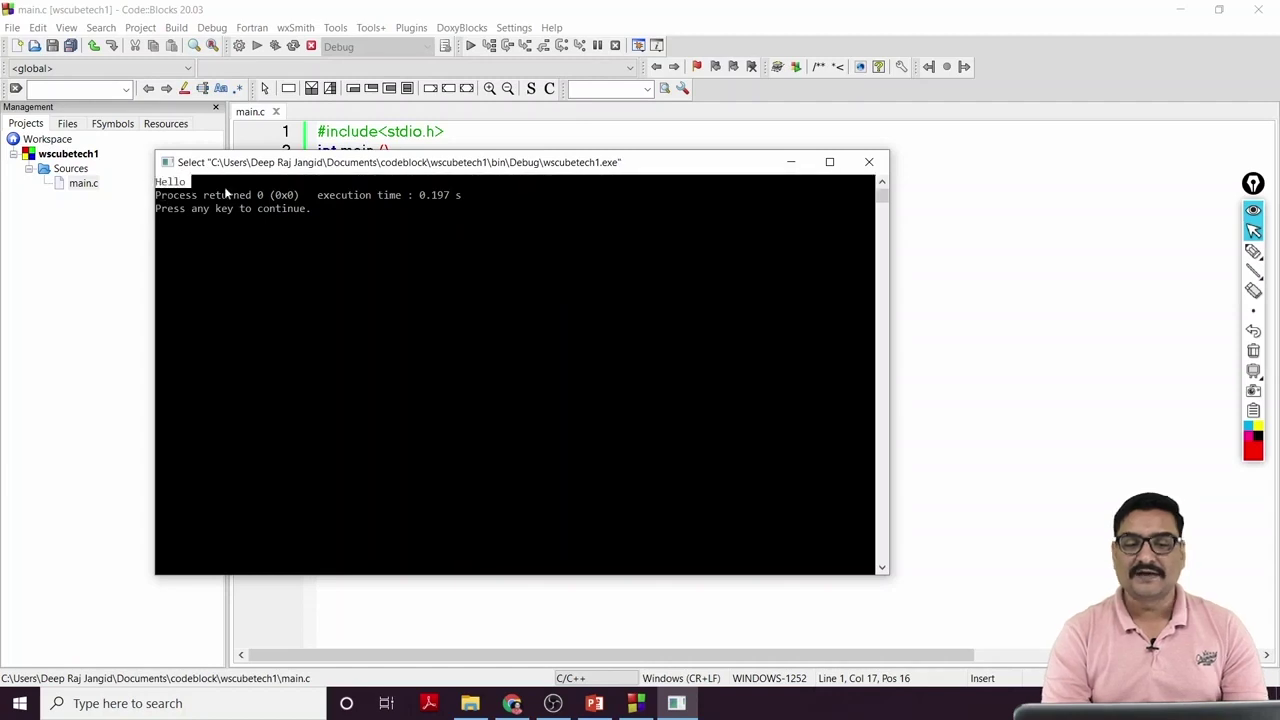
pyautogui.click(868, 168)
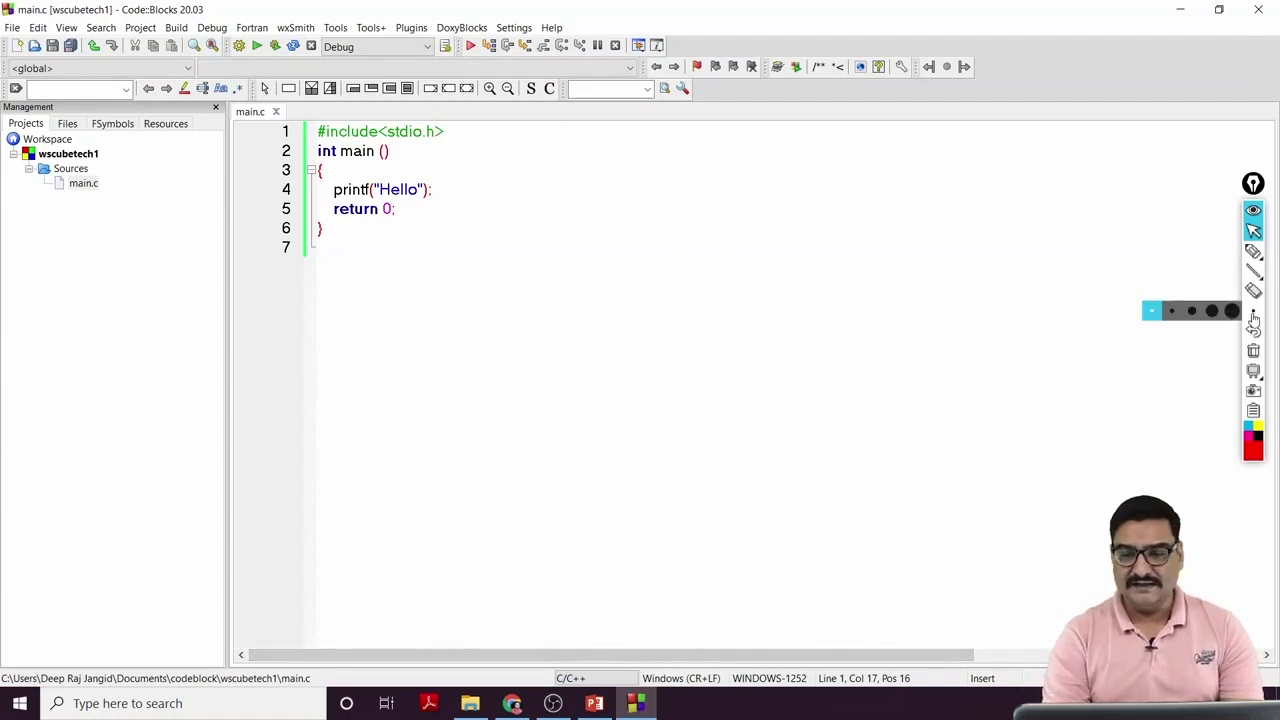
# Circle the build and run commands in red with the screen annotation pen, and draw a short thick line above stdio.h.
pyautogui.click(1253, 251)
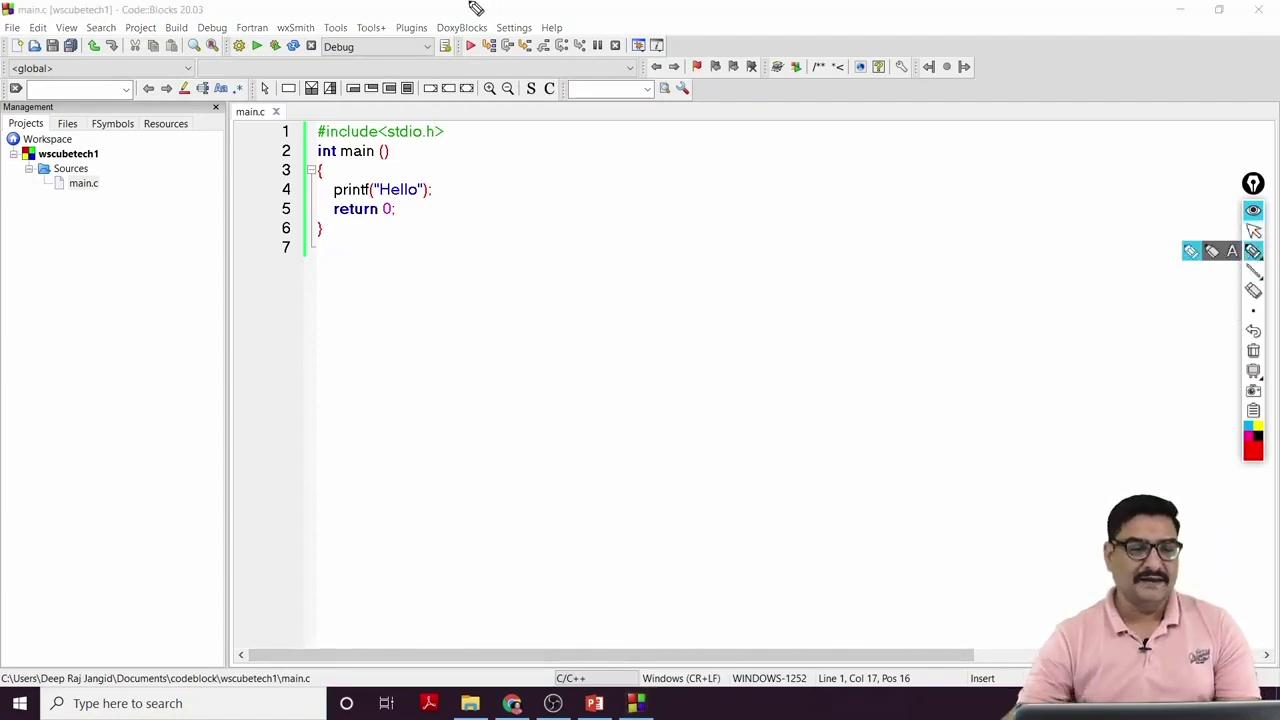
pyautogui.moveTo(277, 26)
pyautogui.mouseDown()
pyautogui.moveTo(222, 48)
pyautogui.moveTo(292, 55)
pyautogui.moveTo(288, 42)
pyautogui.mouseUp()
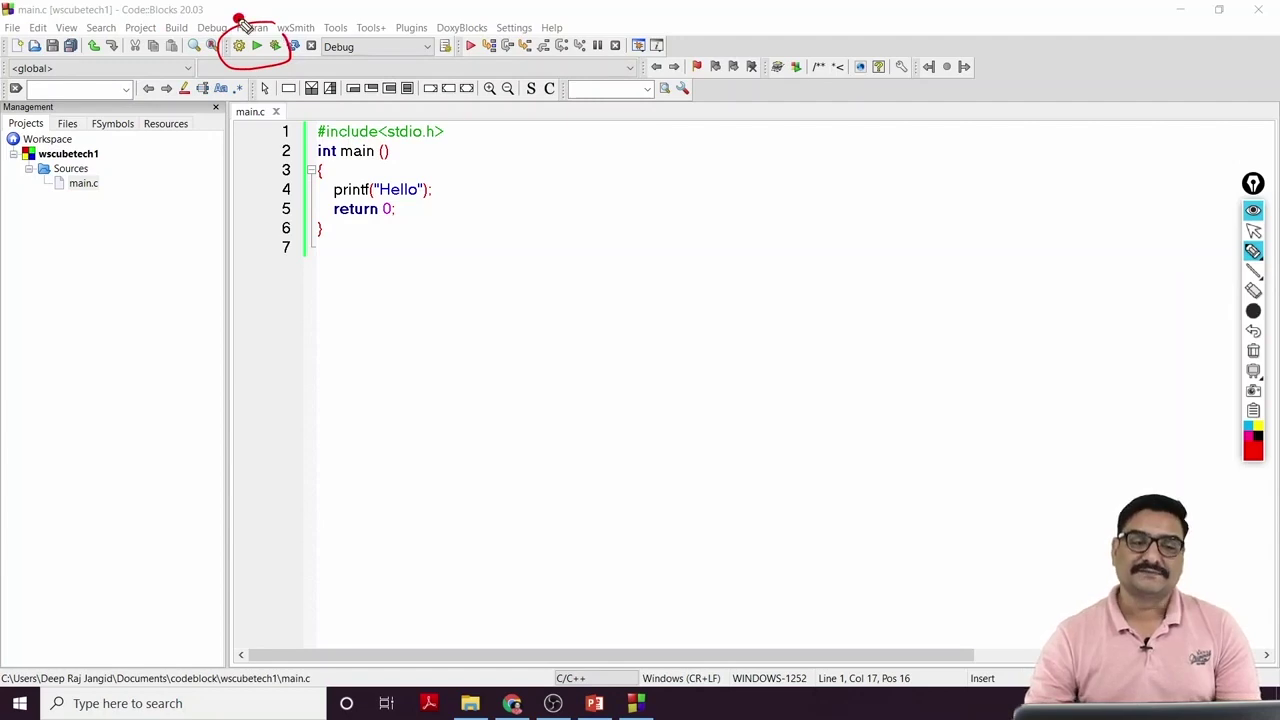
pyautogui.moveTo(424, 115); pyautogui.dragTo(460, 116)
pyautogui.hotkey('ctrl', 'shift', '2')
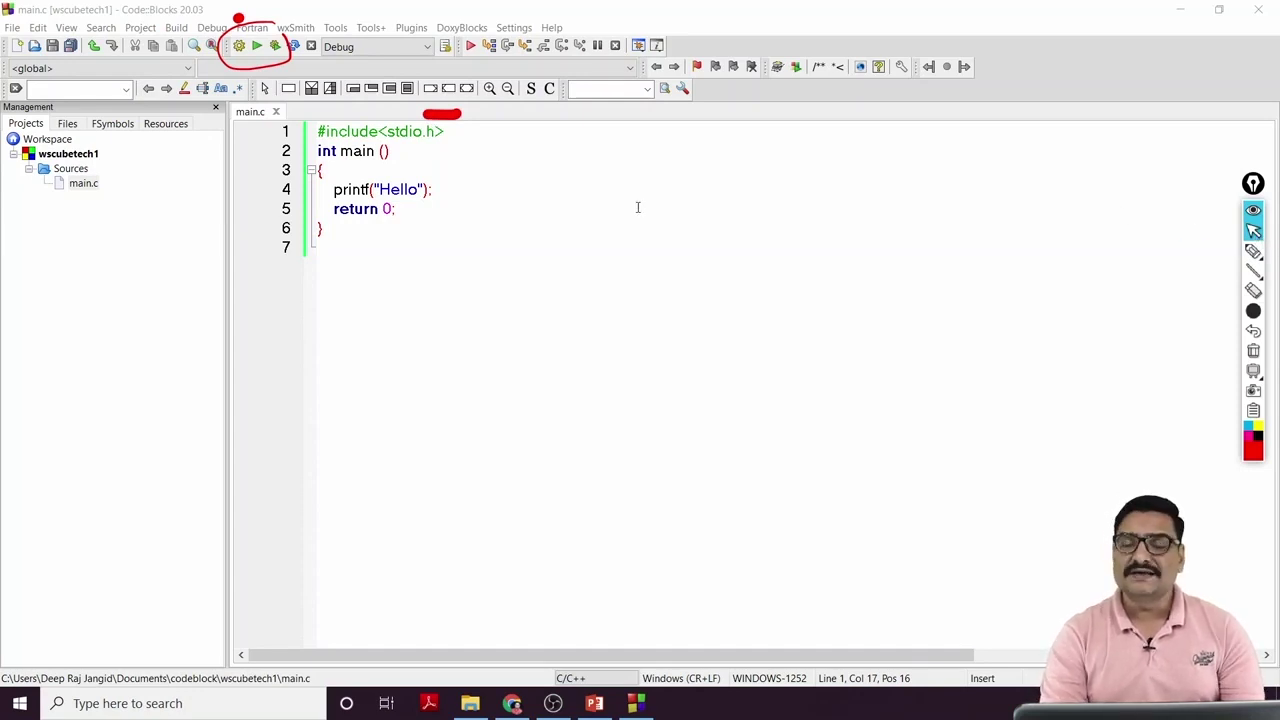
# In the global compiler settings, set the GNU GCC toolchain's installation directory to C:\Program Files\CodeBlocks\MinGW\bin and apply it.
pyautogui.click(518, 27)
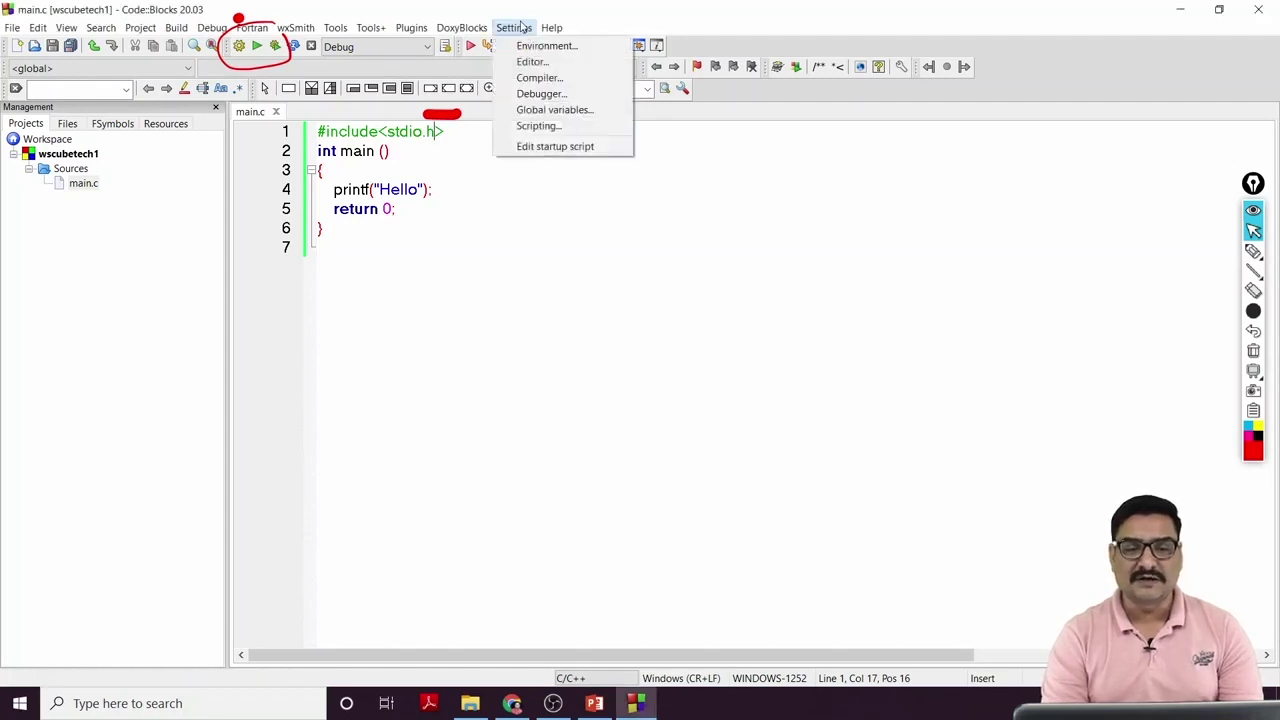
pyautogui.click(532, 77)
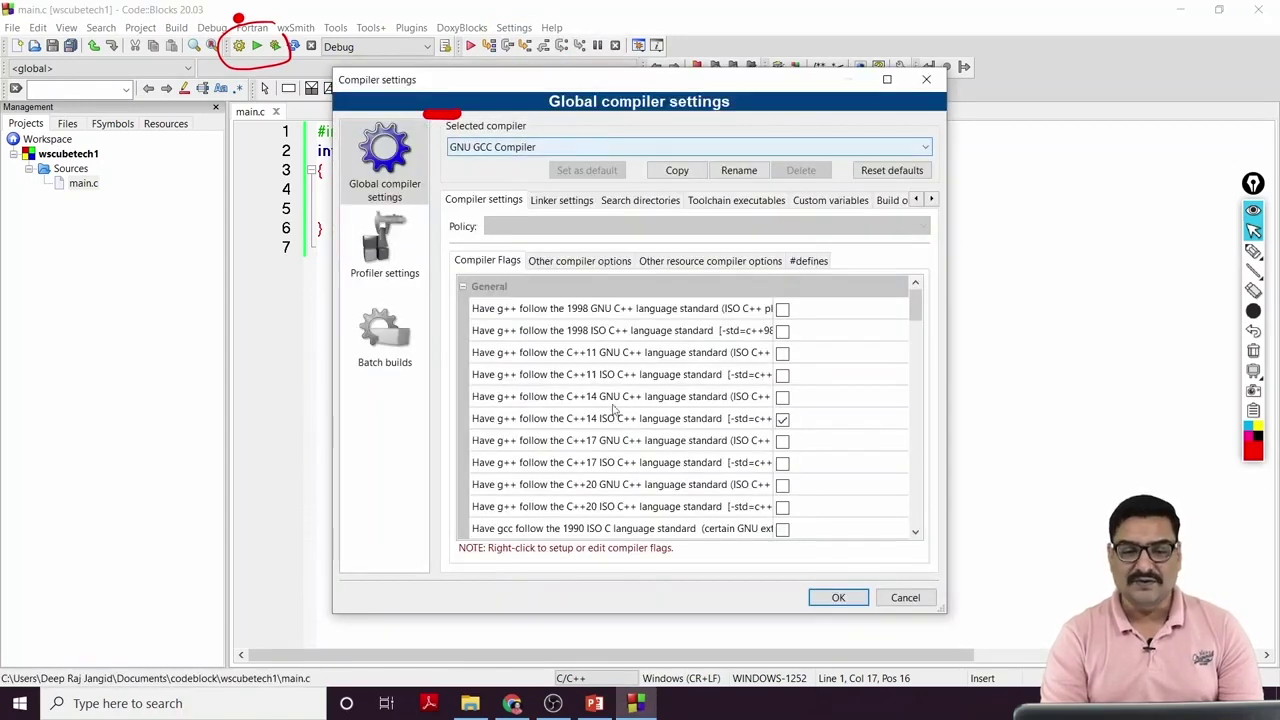
pyautogui.scroll(-3, 700, 397)
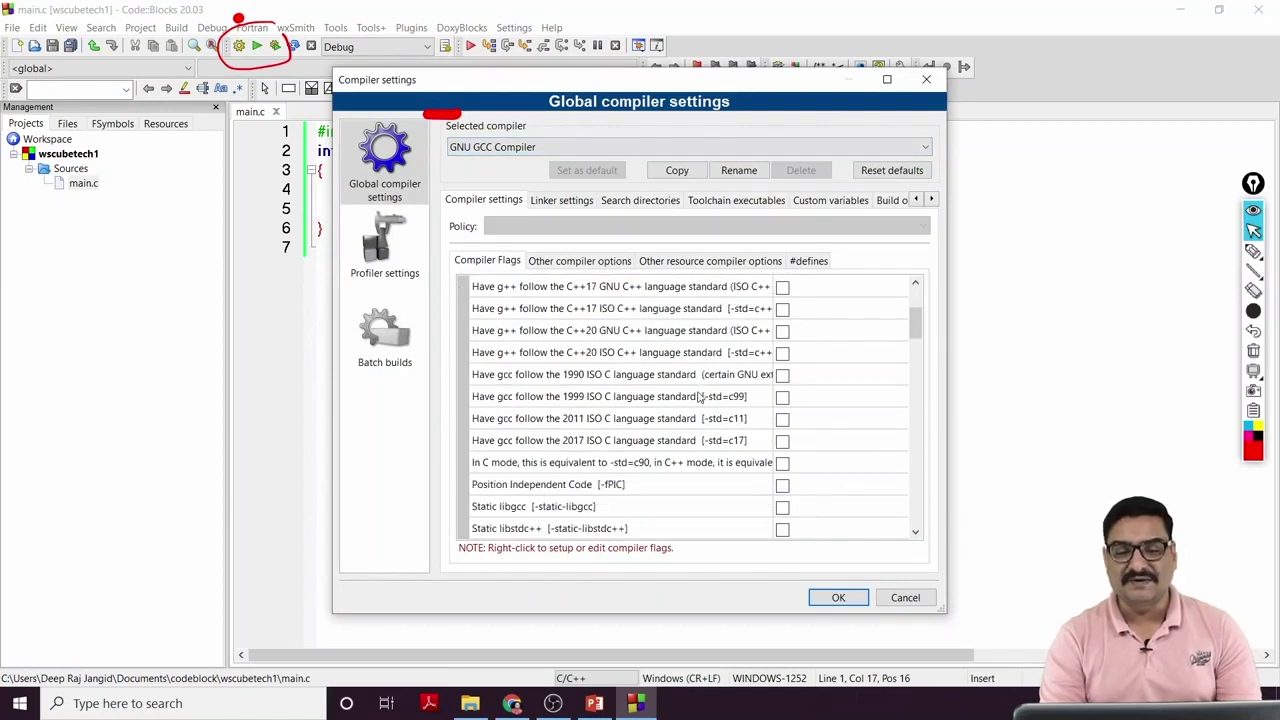
pyautogui.scroll(-3, 700, 397)
pyautogui.scroll(6, 700, 397)
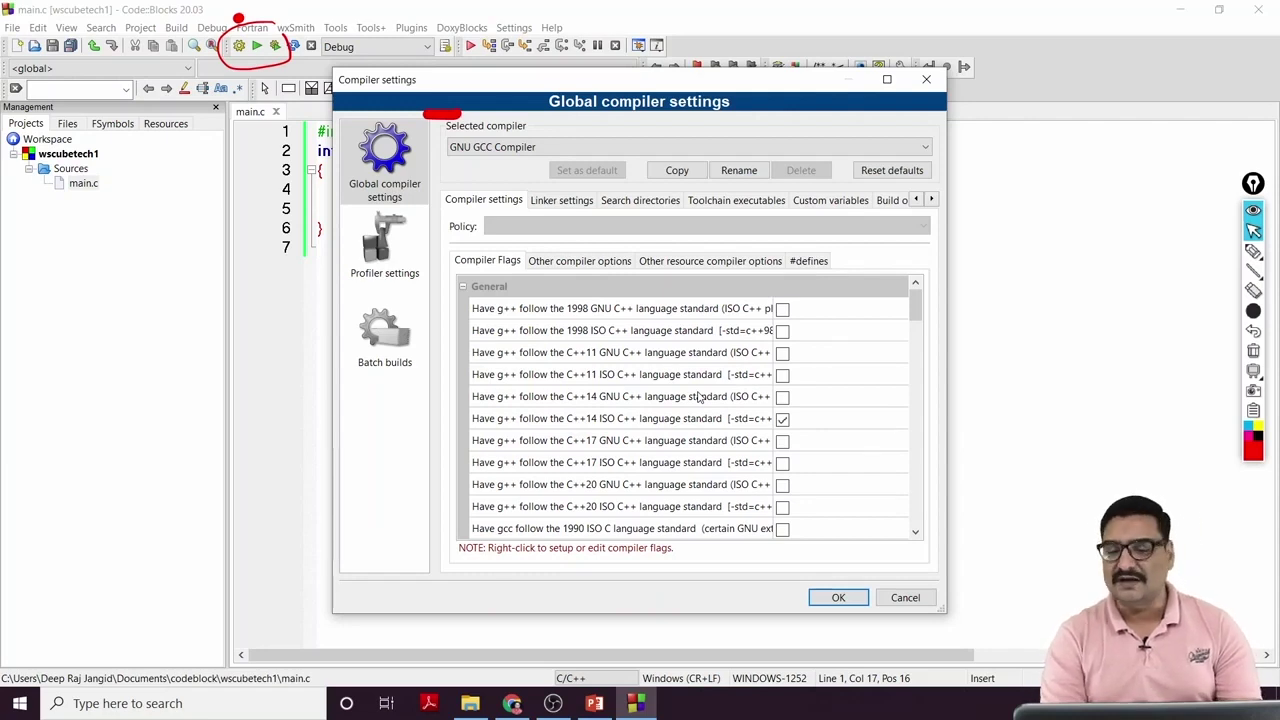
pyautogui.scroll(-5, 700, 397)
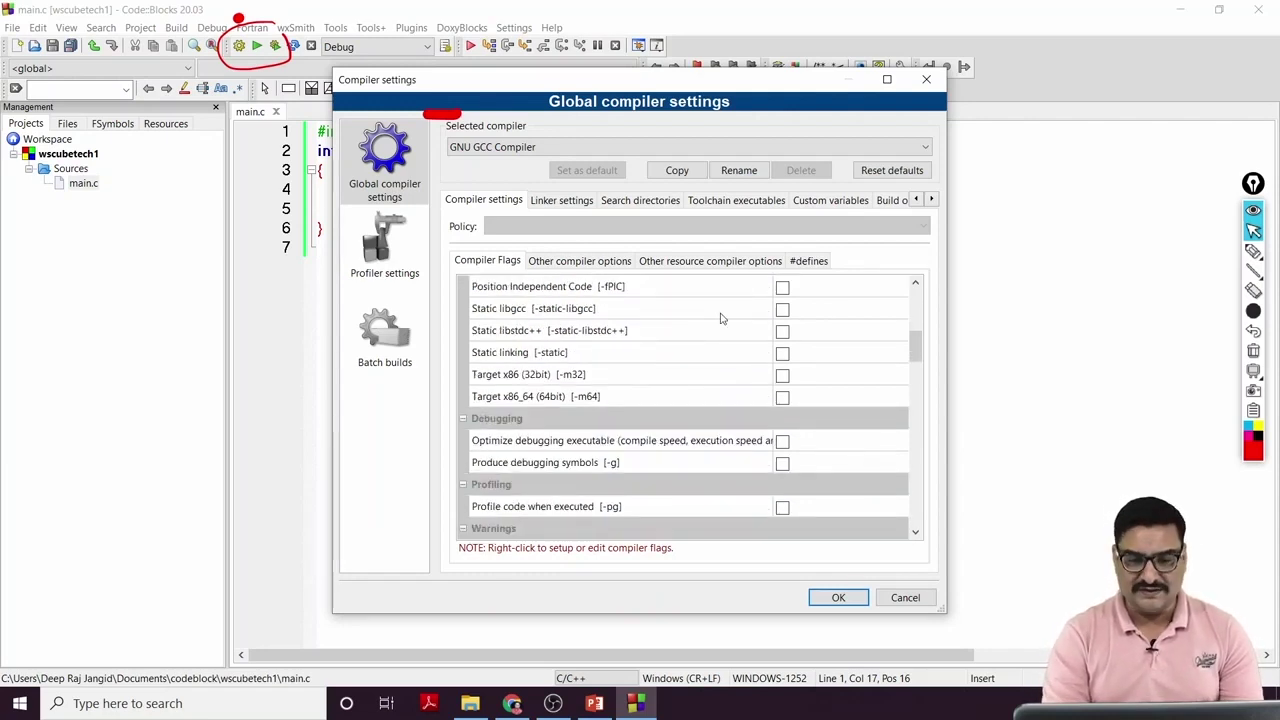
pyautogui.click(745, 205)
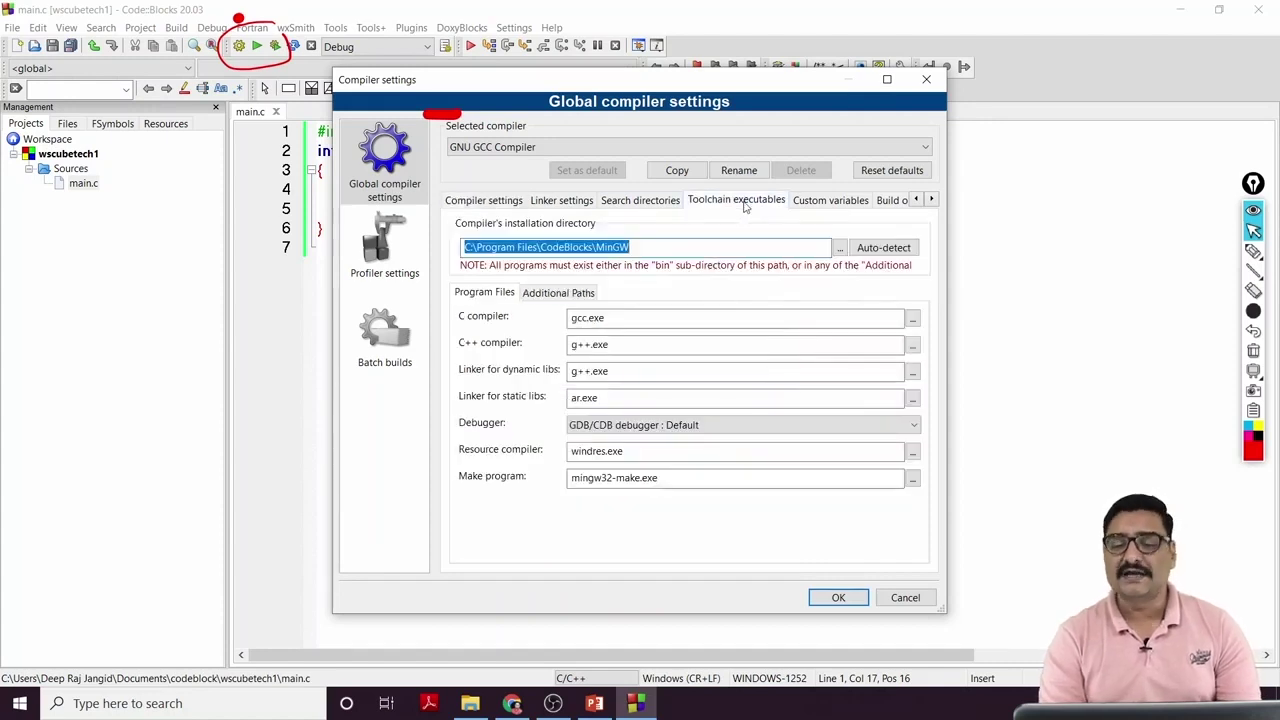
pyautogui.click(652, 245)
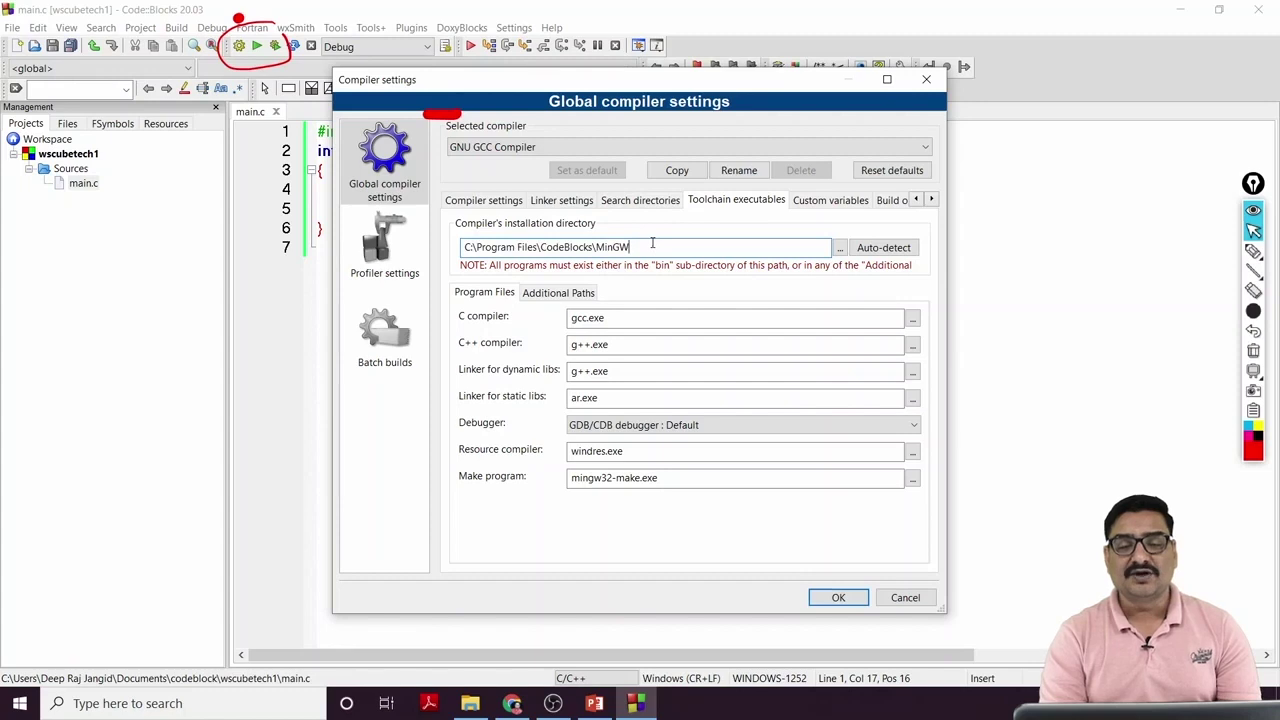
pyautogui.moveTo(652, 251); pyautogui.dragTo(447, 243)
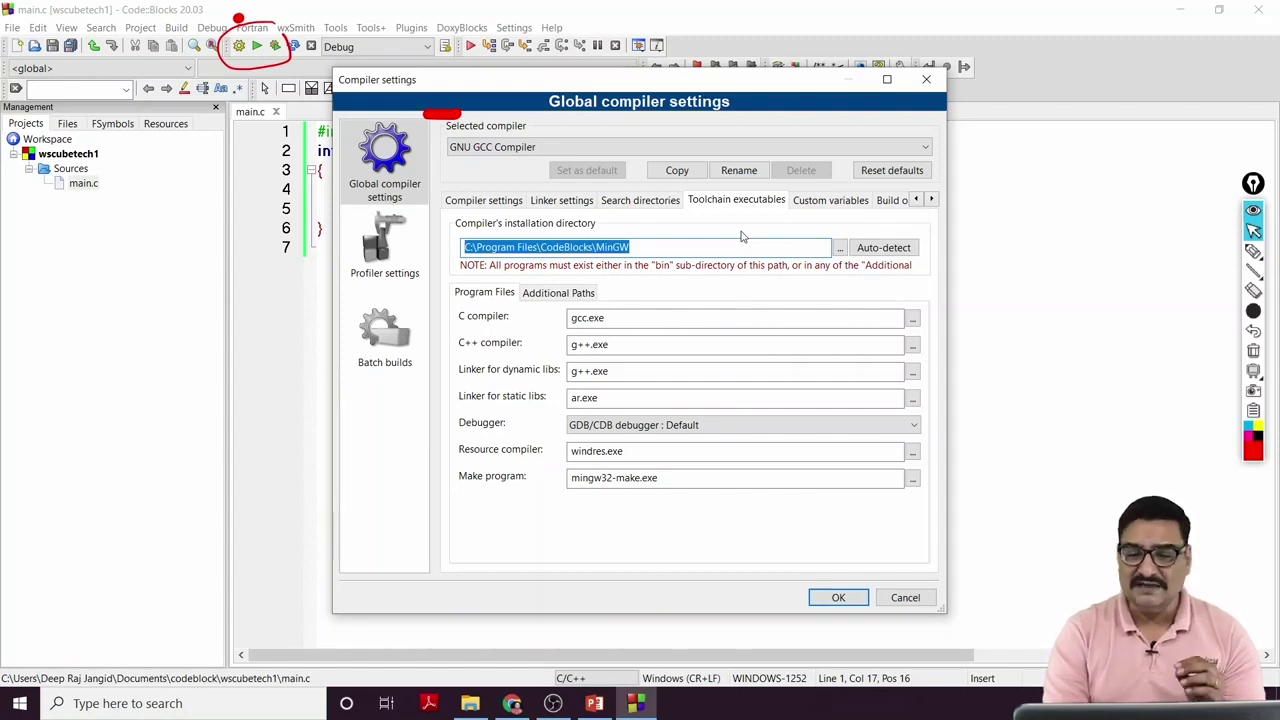
pyautogui.click(686, 247)
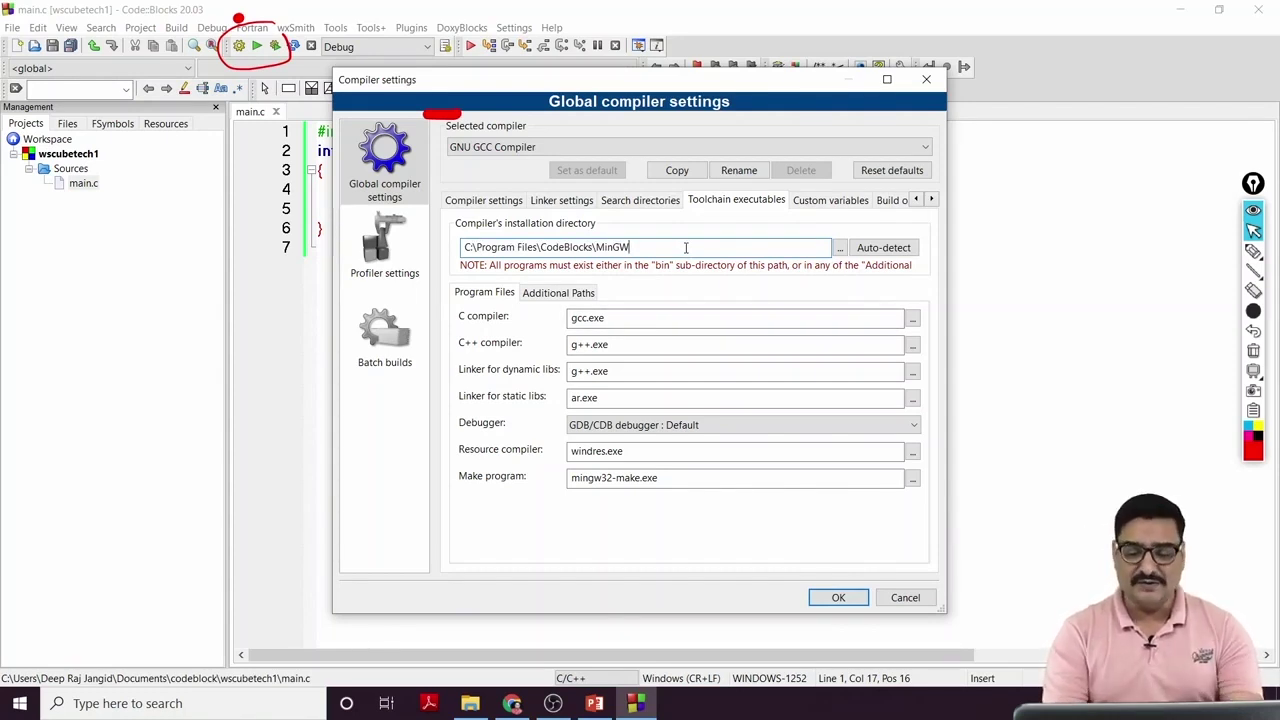
pyautogui.write('\\bin')
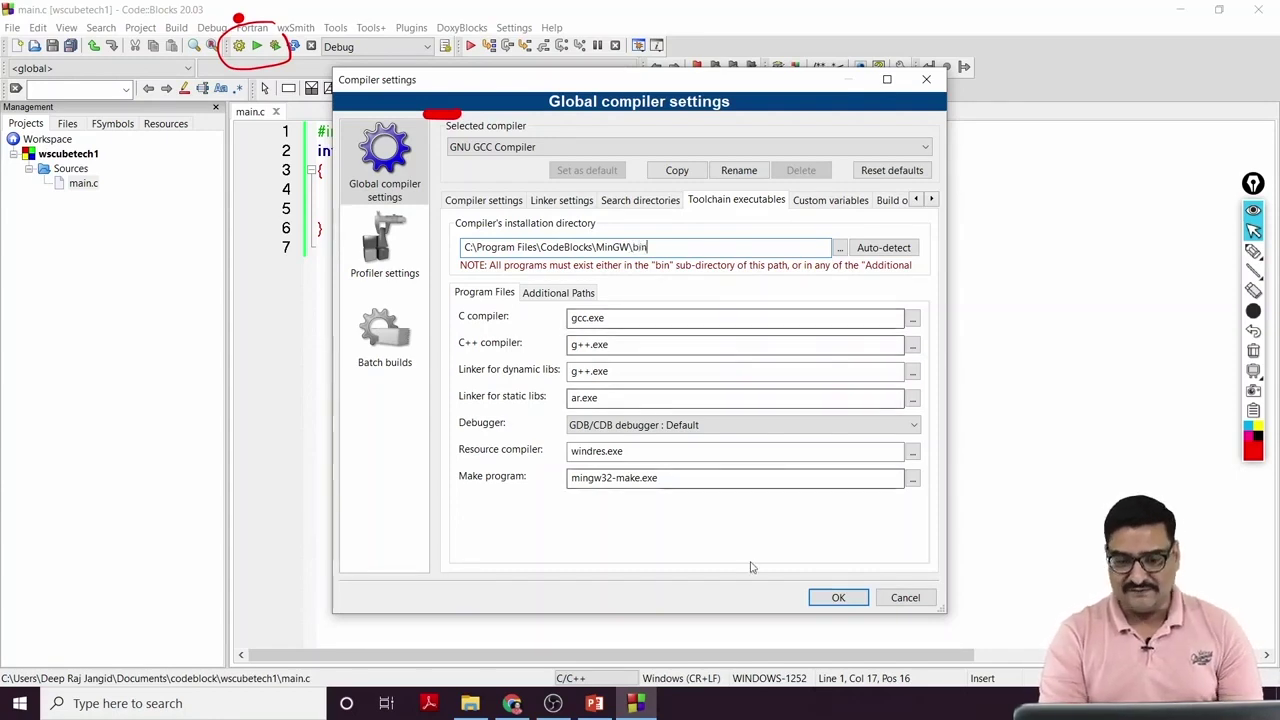
pyautogui.click(838, 597)
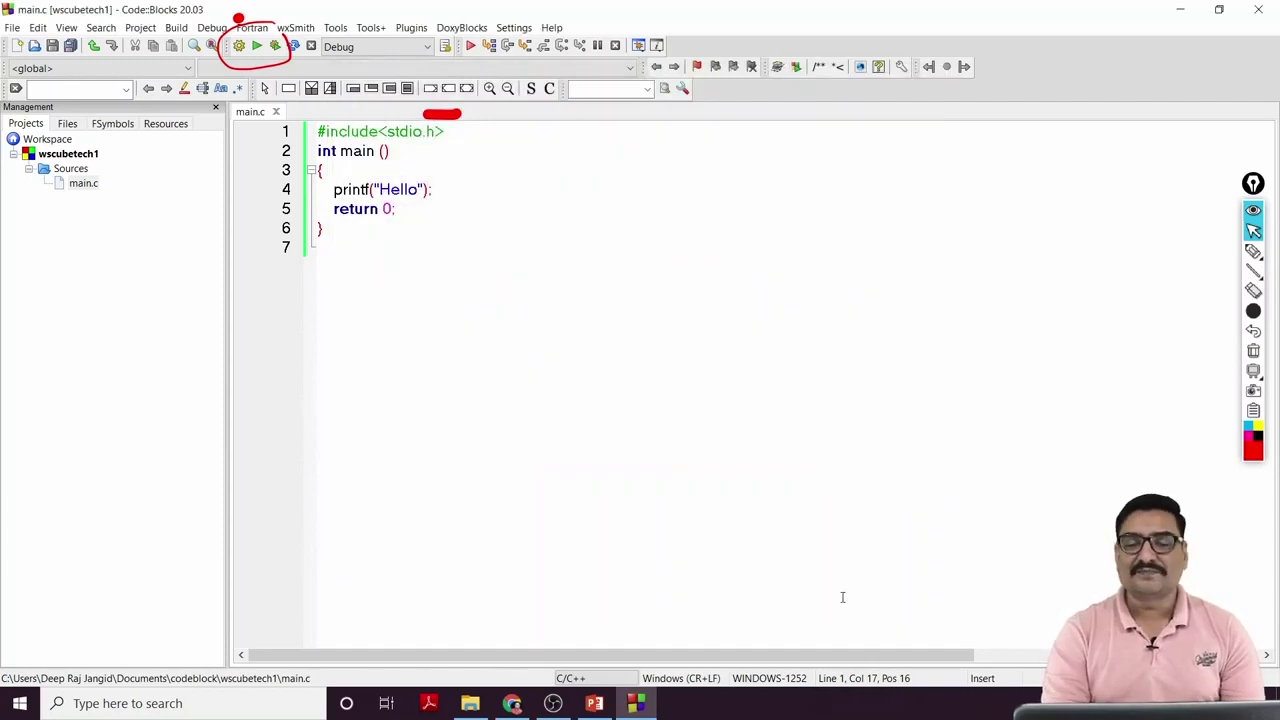
# Build and run the program again, bring its console window back to the front, and move it to uncover the include line.
pyautogui.click(534, 258)
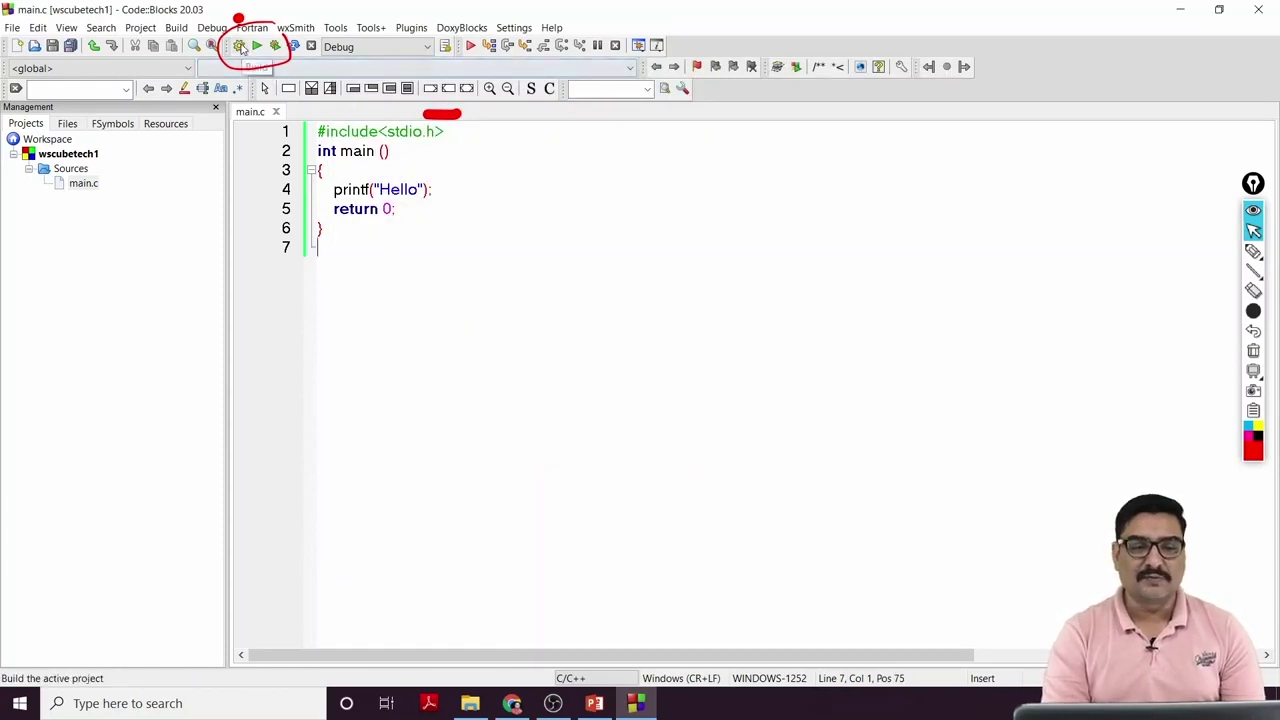
pyautogui.click(282, 53)
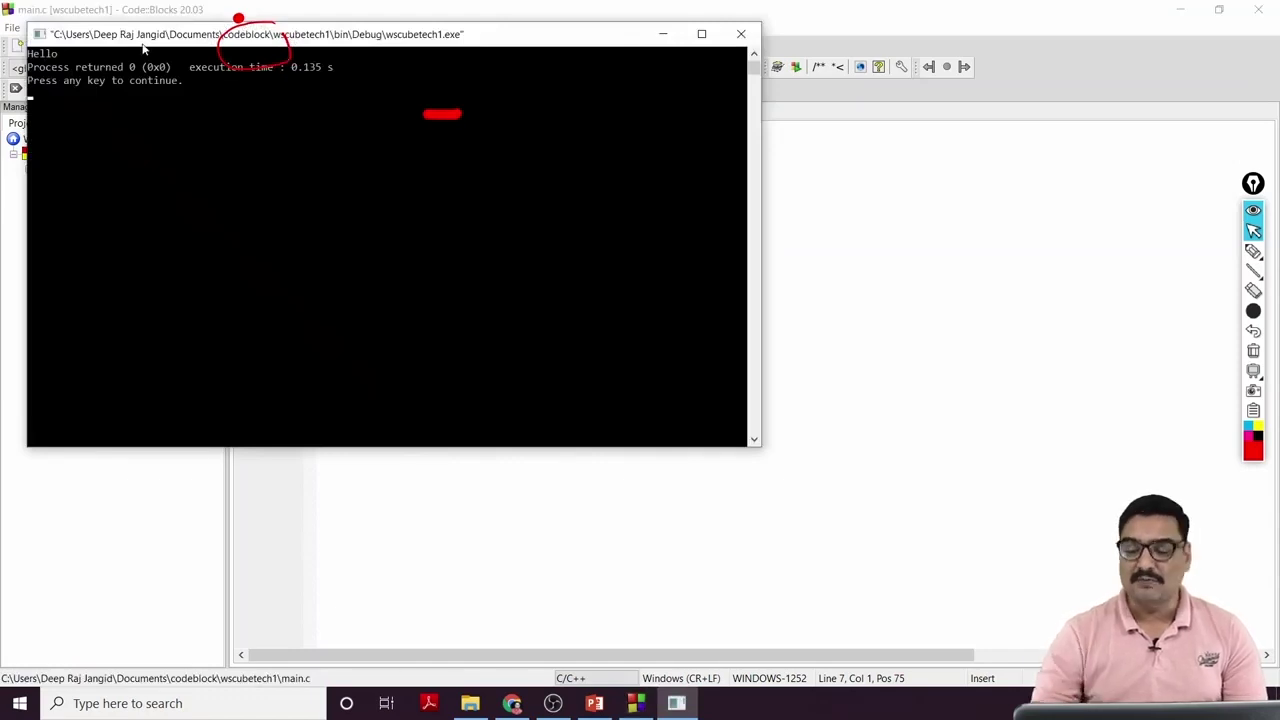
pyautogui.click(130, 212)
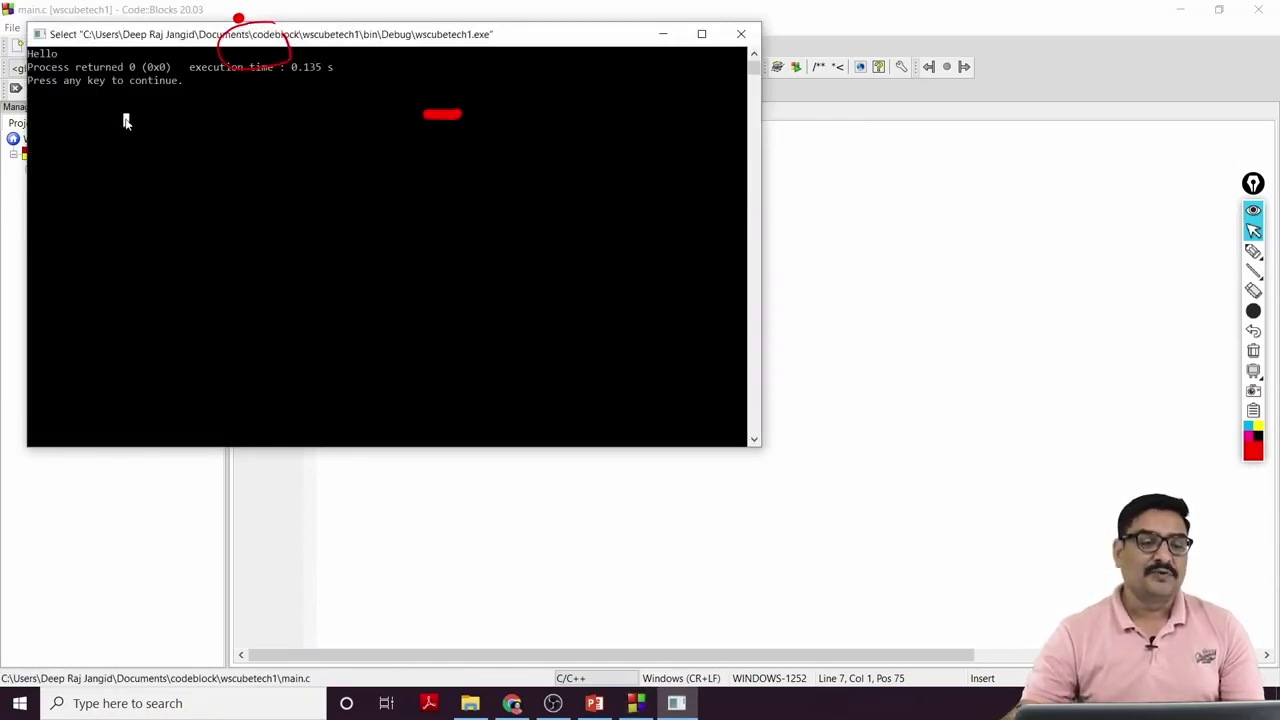
pyautogui.press('Return')
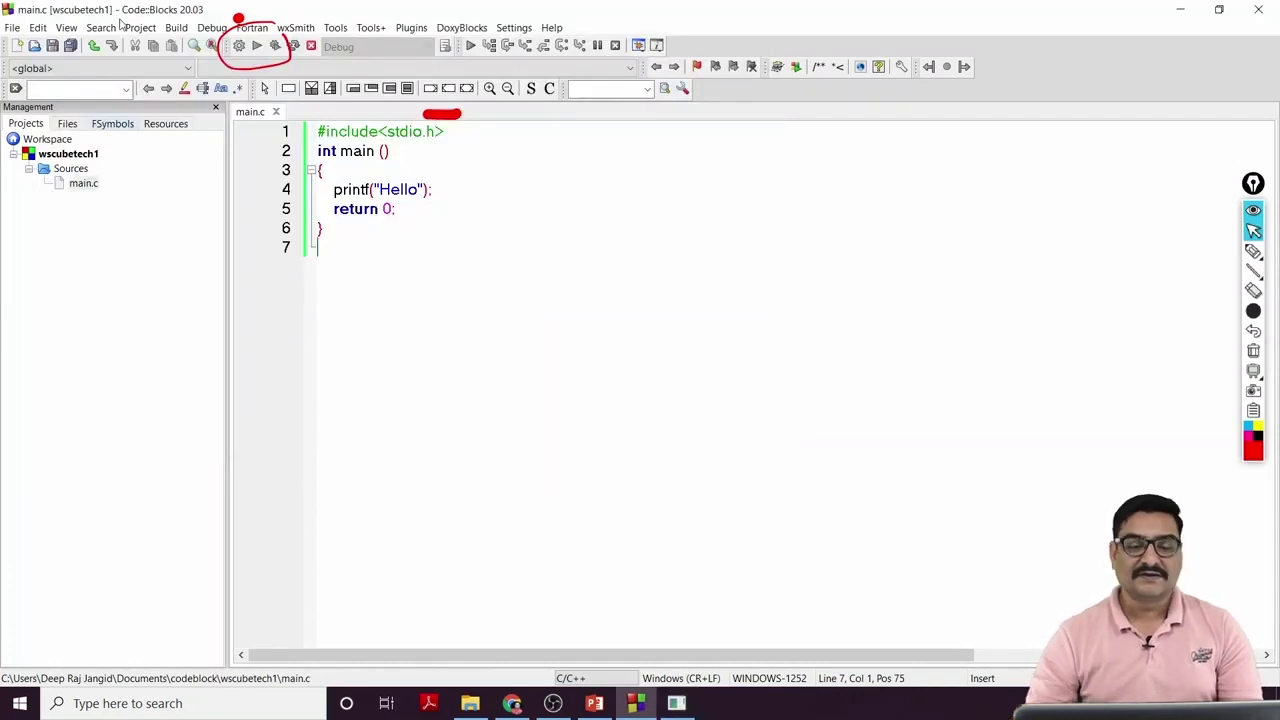
pyautogui.hotkey('alt', 'Tab')
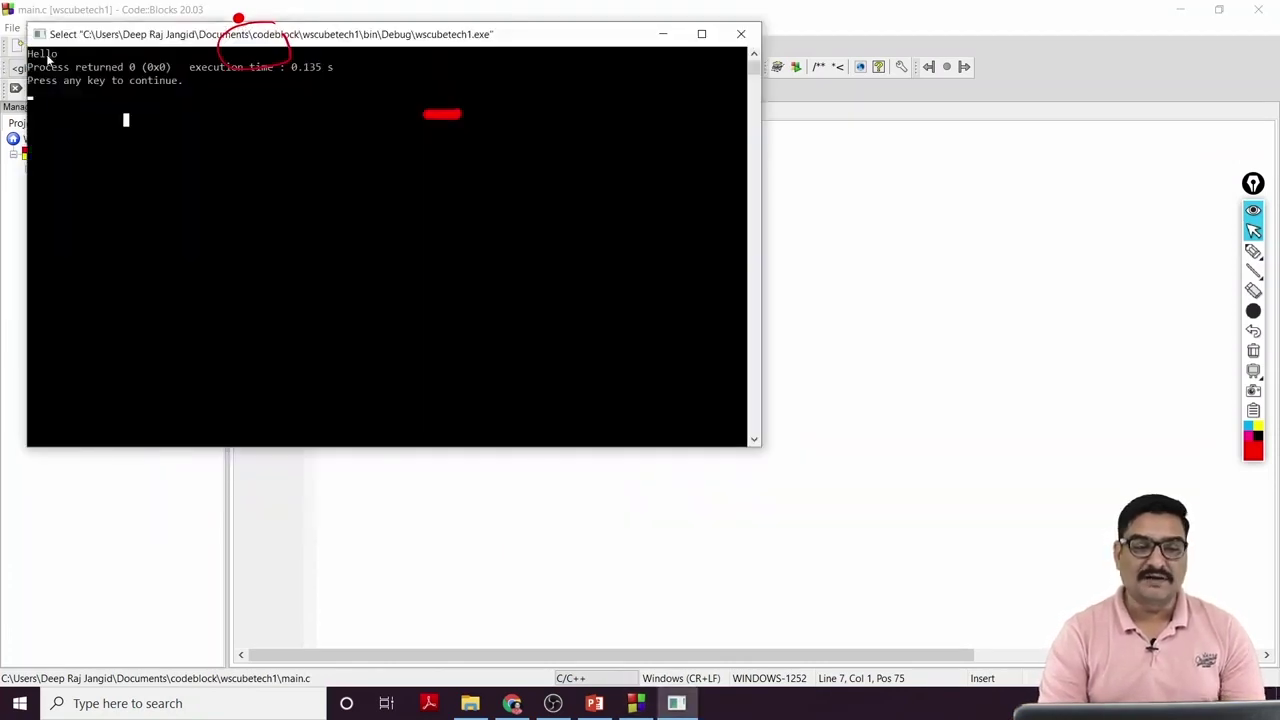
pyautogui.moveTo(80, 40); pyautogui.dragTo(416, 202)
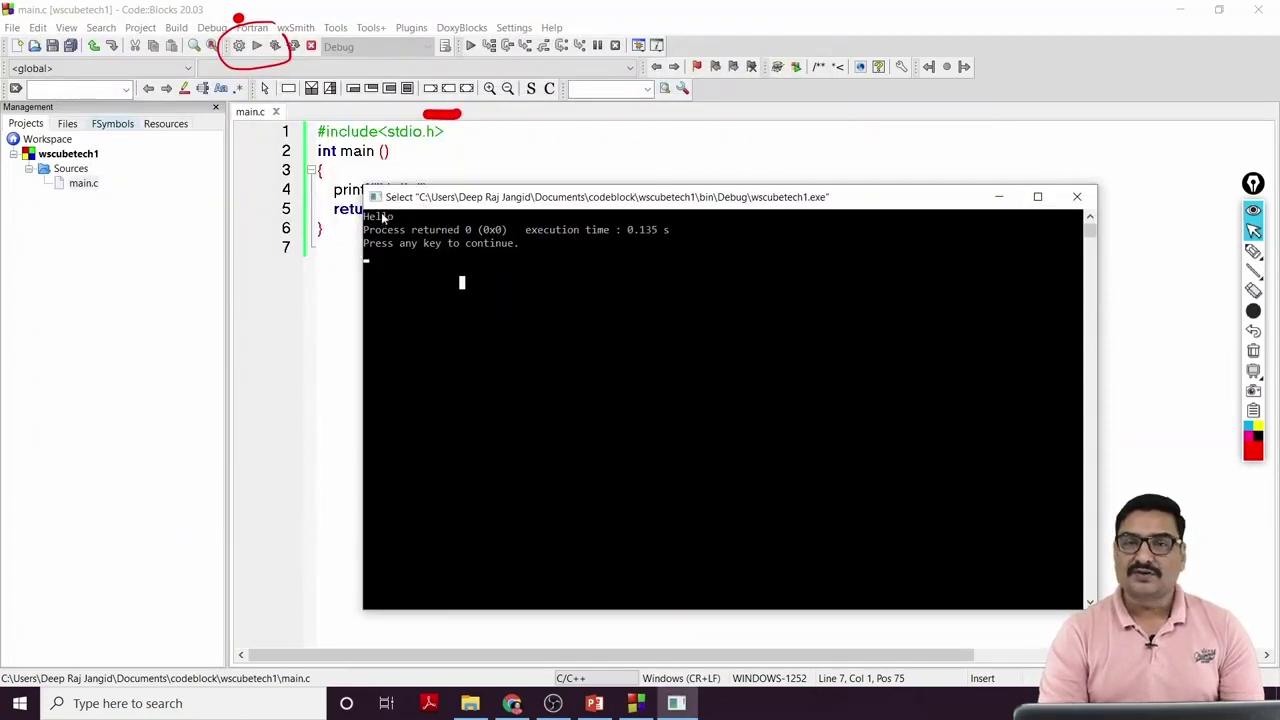